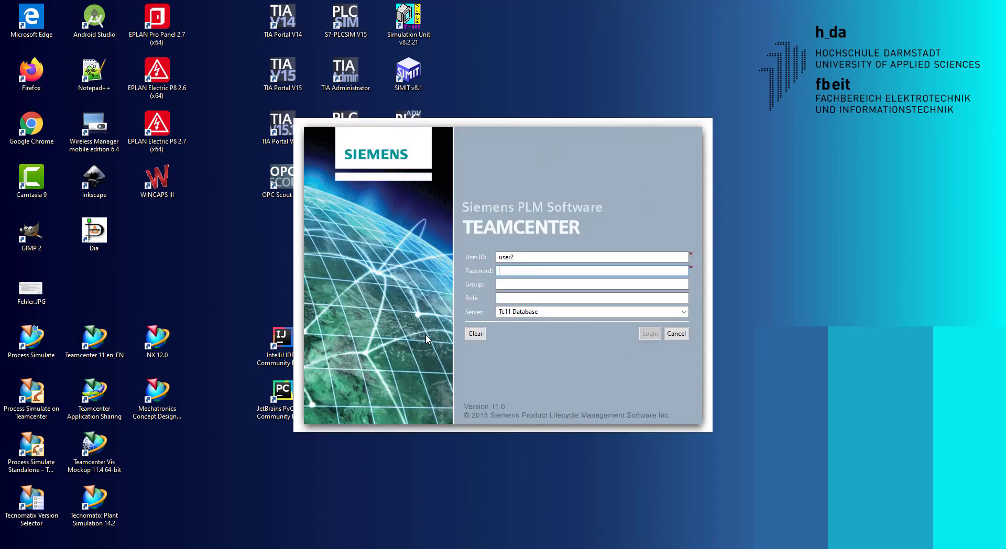
Step: Log in to Teamcenter with the account password and go to the Home folder
{"action": "type", "text": "se"}
{"action": "key", "text": "Return"}
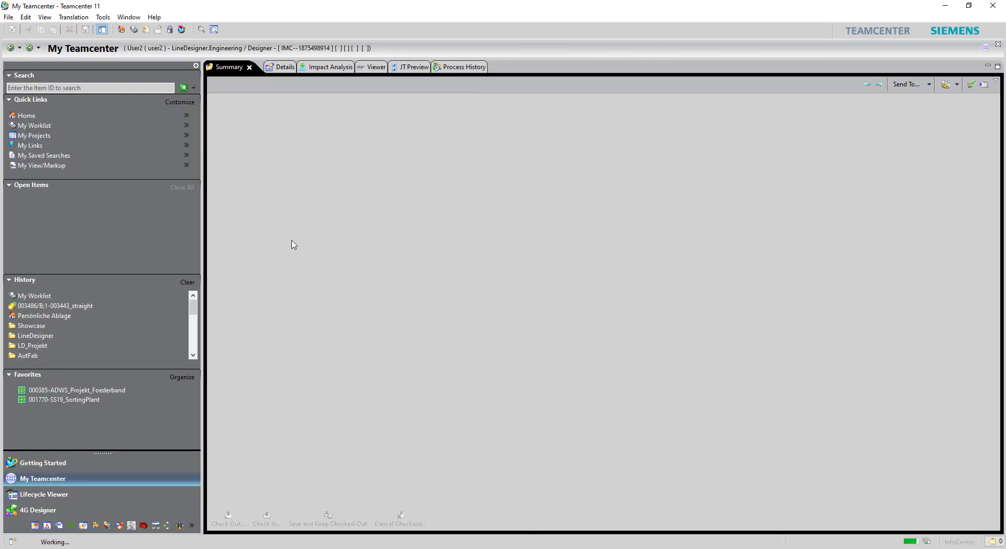
{"action": "left_click", "coordinate": [27, 115]}
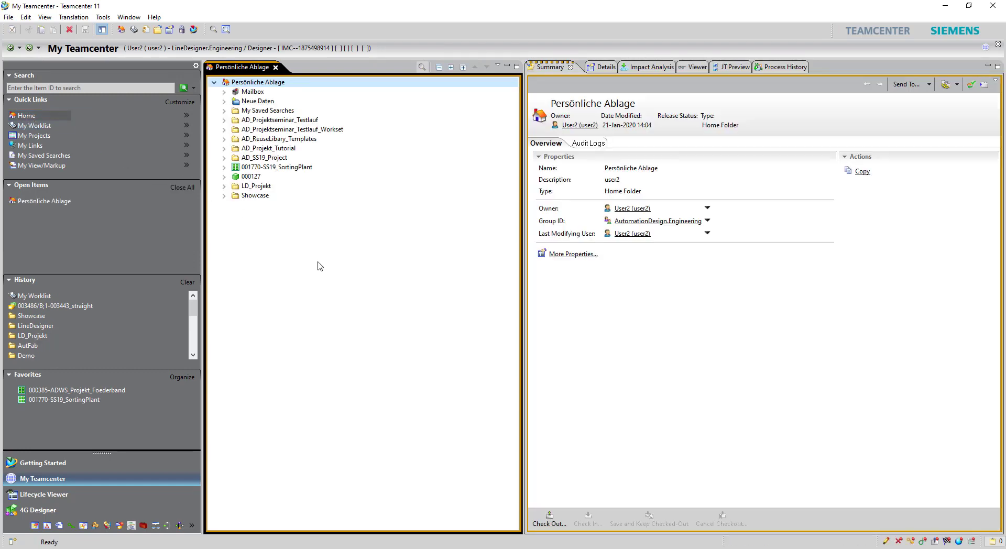
Step: Expand Showcase and part 003487, and show revision 003487/A;1-003443_straight's details
{"action": "left_click", "coordinate": [221, 197]}
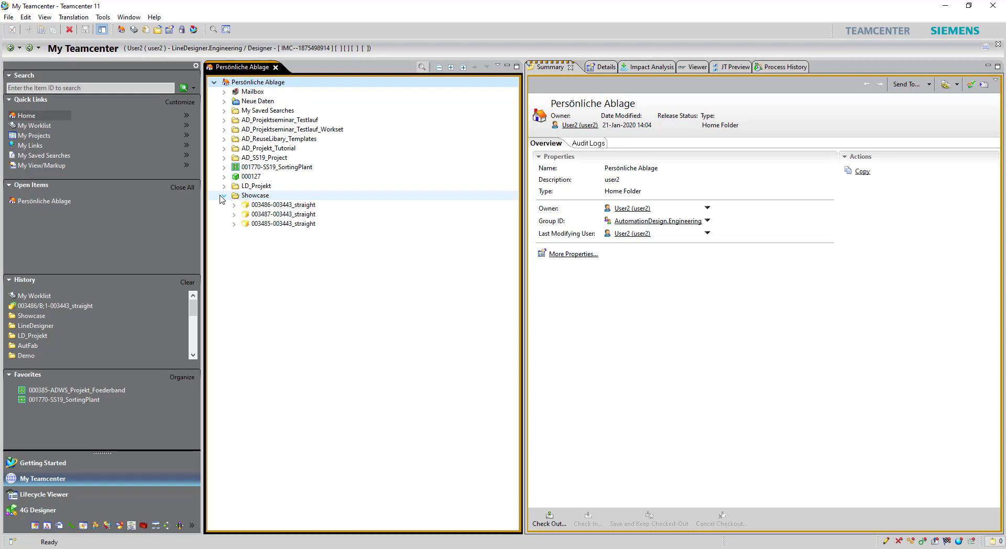
{"action": "left_click", "coordinate": [239, 205]}
{"action": "left_click", "coordinate": [234, 214]}
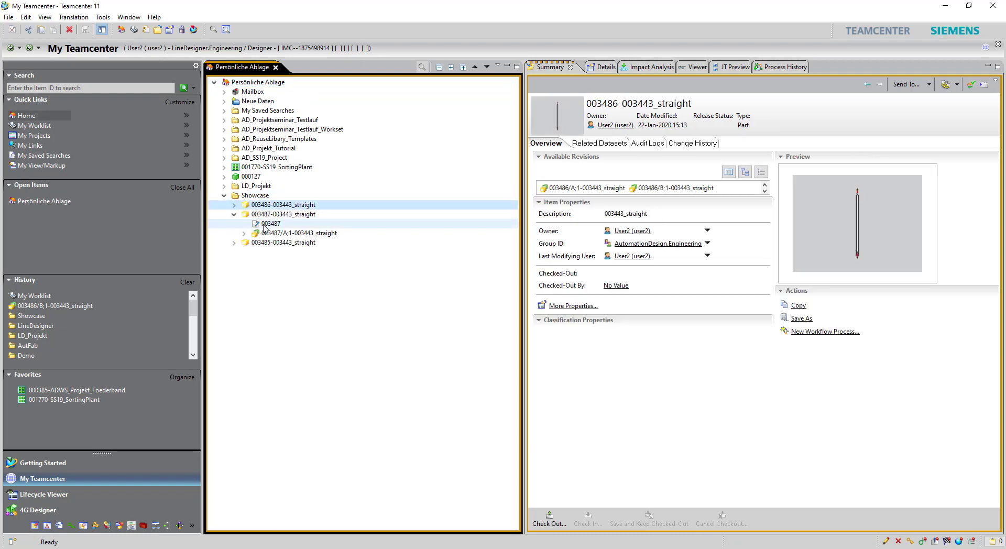
{"action": "left_click", "coordinate": [271, 234]}
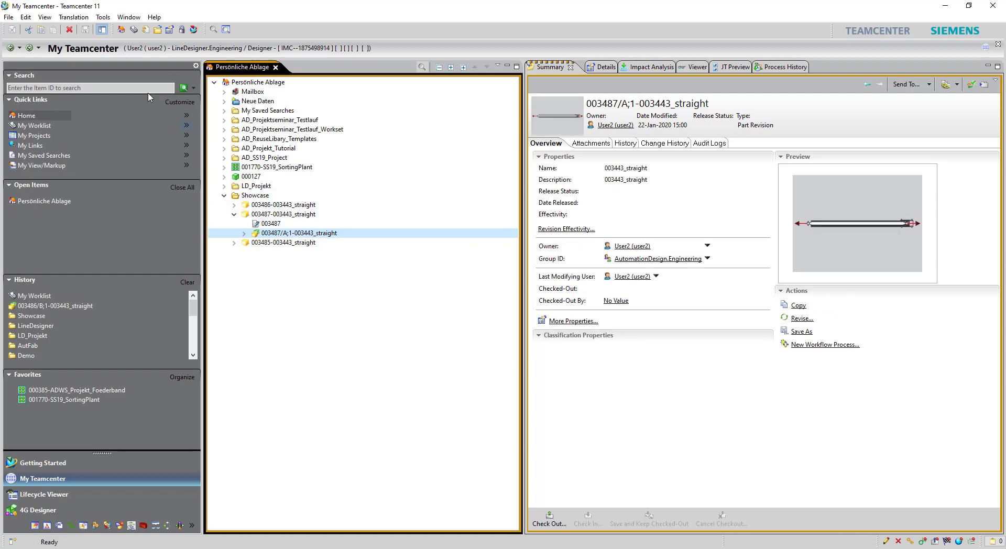
{"action": "left_click", "coordinate": [8, 17]}
{"action": "mouse_move", "coordinate": [52, 29]}
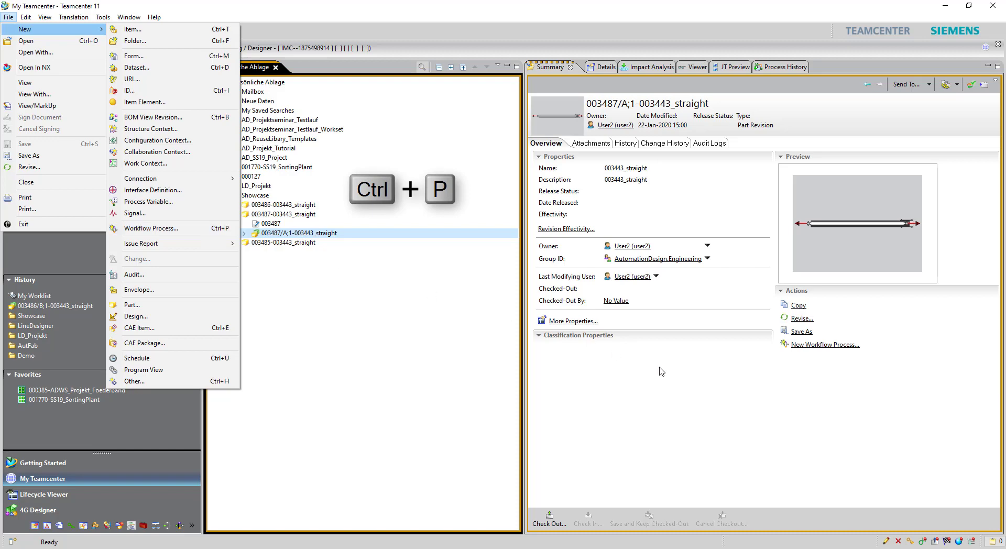
Step: Start a new workflow process on the revision with the ApproveProcess template, showing task assignments
{"action": "left_click", "coordinate": [674, 407]}
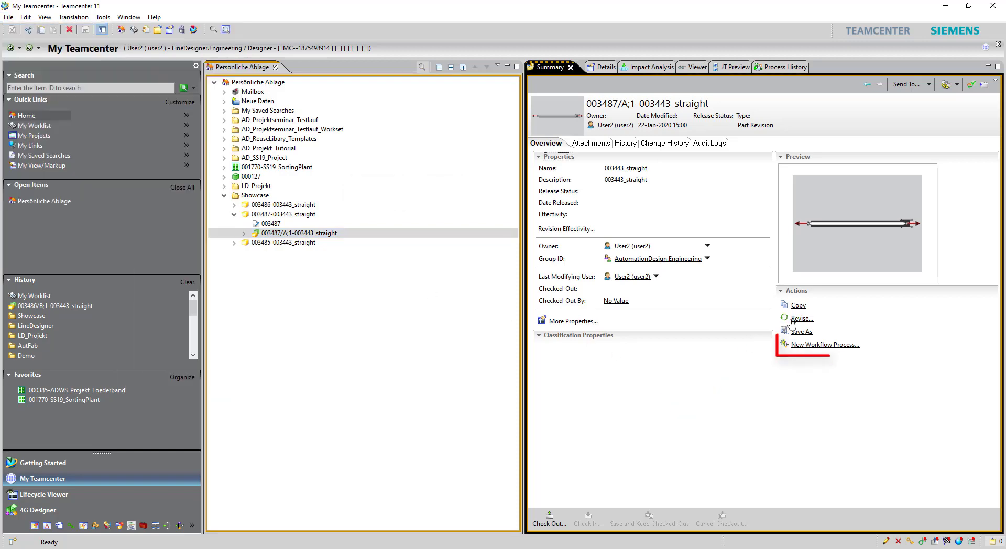
{"action": "left_click", "coordinate": [816, 345]}
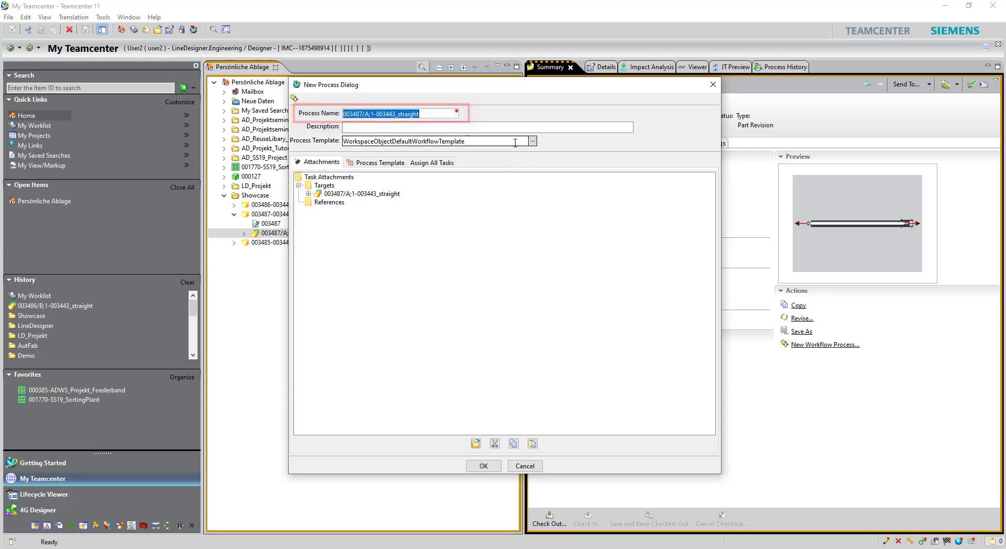
{"action": "left_click", "coordinate": [532, 141]}
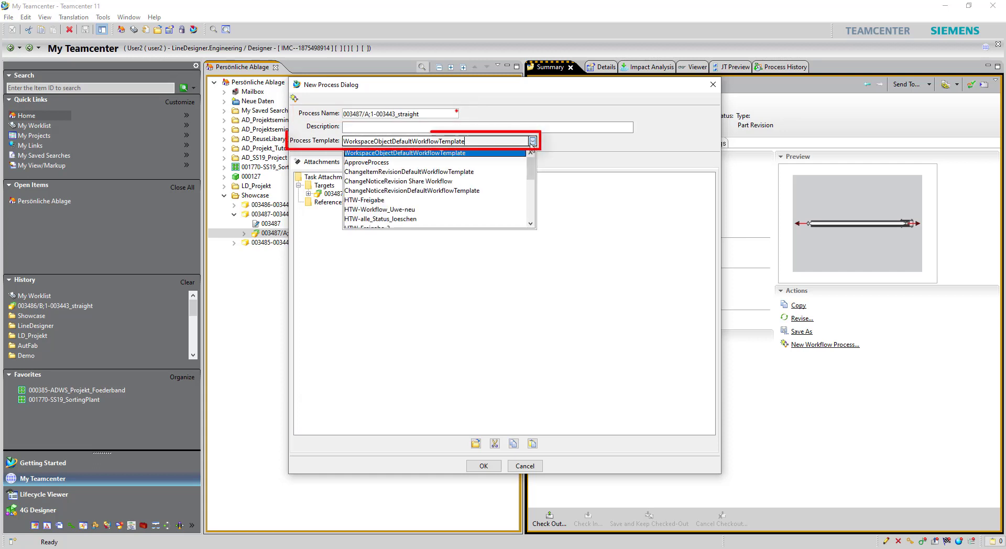
{"action": "left_click", "coordinate": [503, 164]}
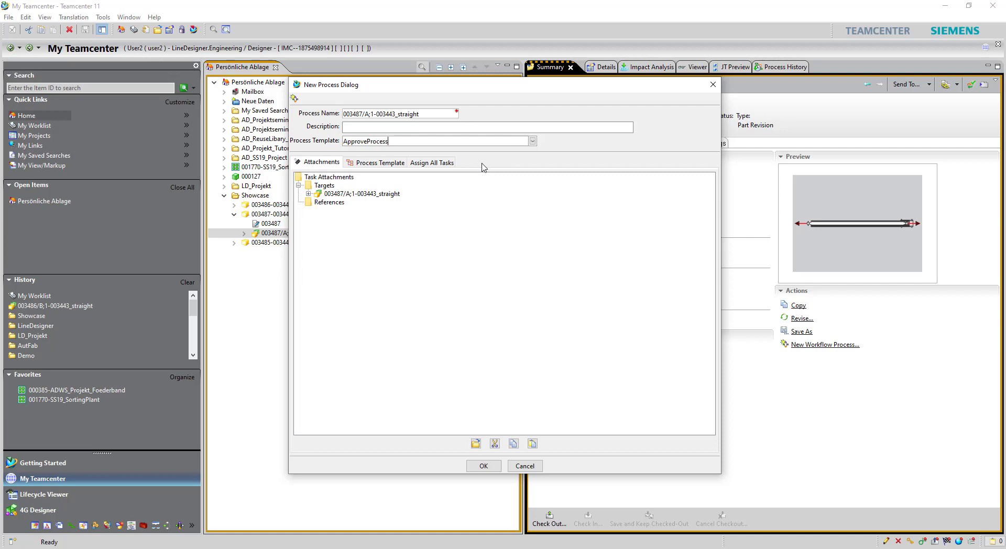
{"action": "left_click", "coordinate": [430, 163]}
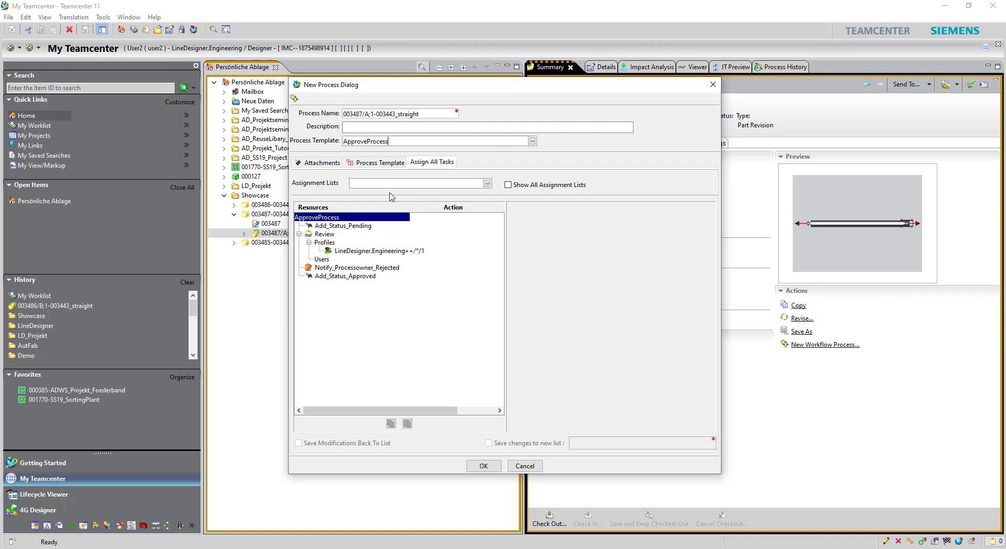
Step: Add a required reviewer under LineDesigner.Engineering, wait for undecided reviewers, and start the workflow
{"action": "left_click", "coordinate": [348, 252]}
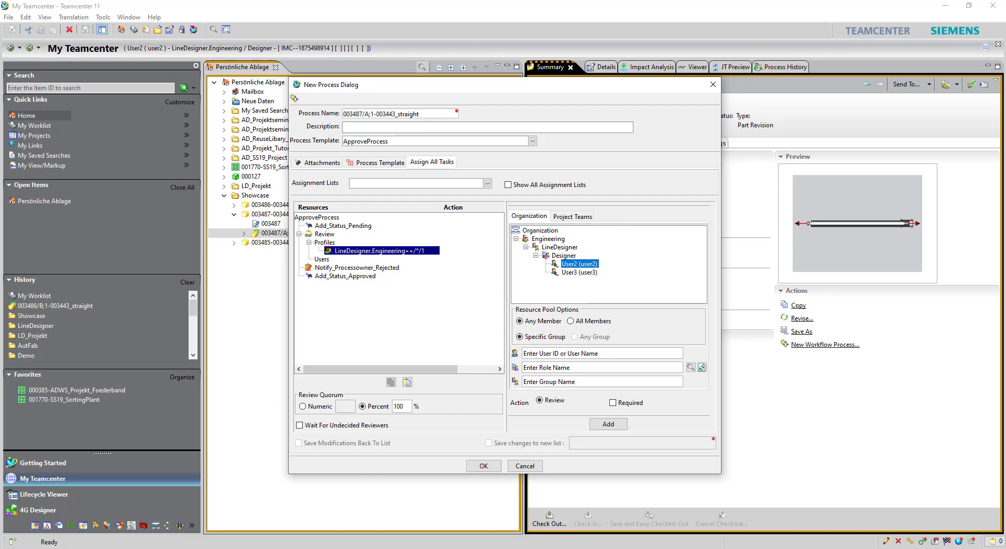
{"action": "left_click", "coordinate": [586, 262]}
{"action": "left_click", "coordinate": [619, 404]}
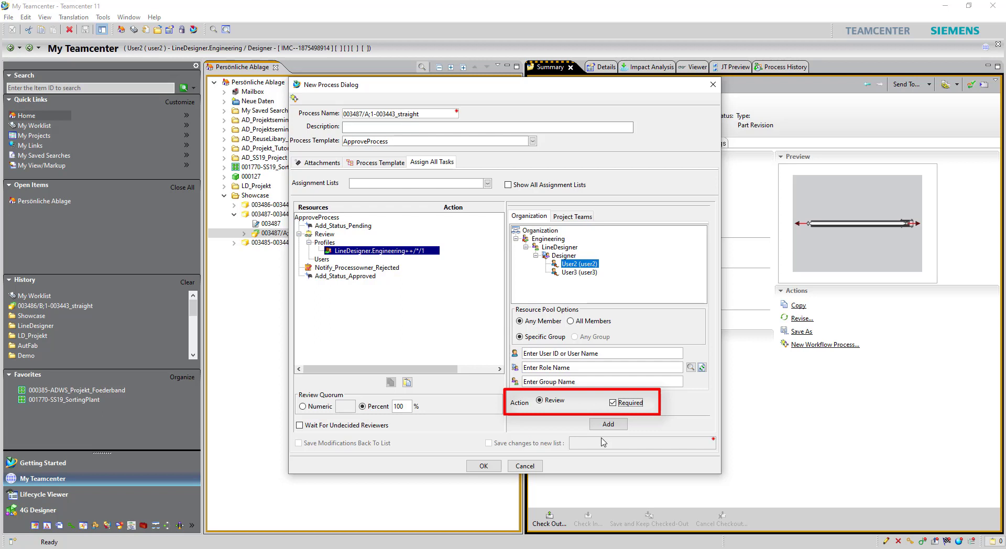
{"action": "left_click", "coordinate": [607, 424]}
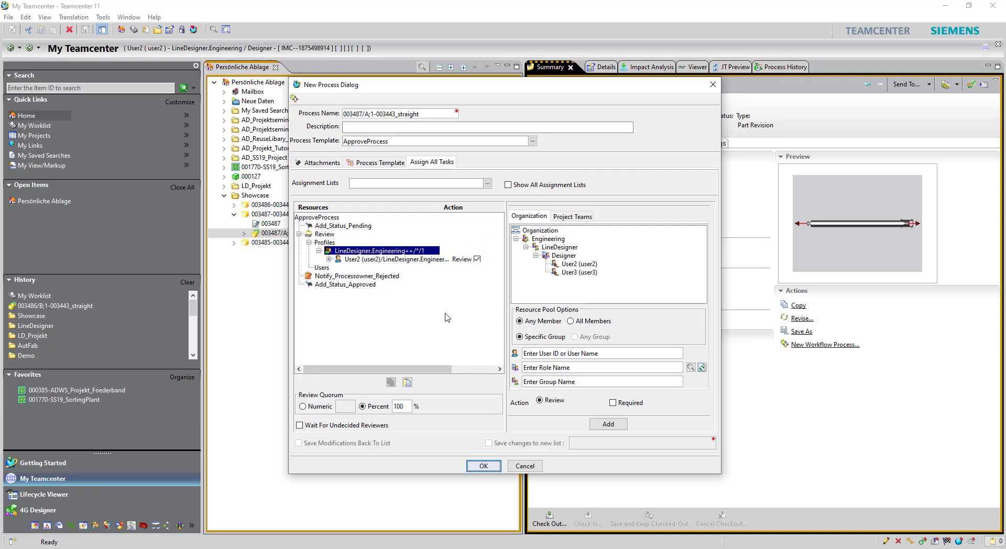
{"action": "left_click", "coordinate": [337, 423]}
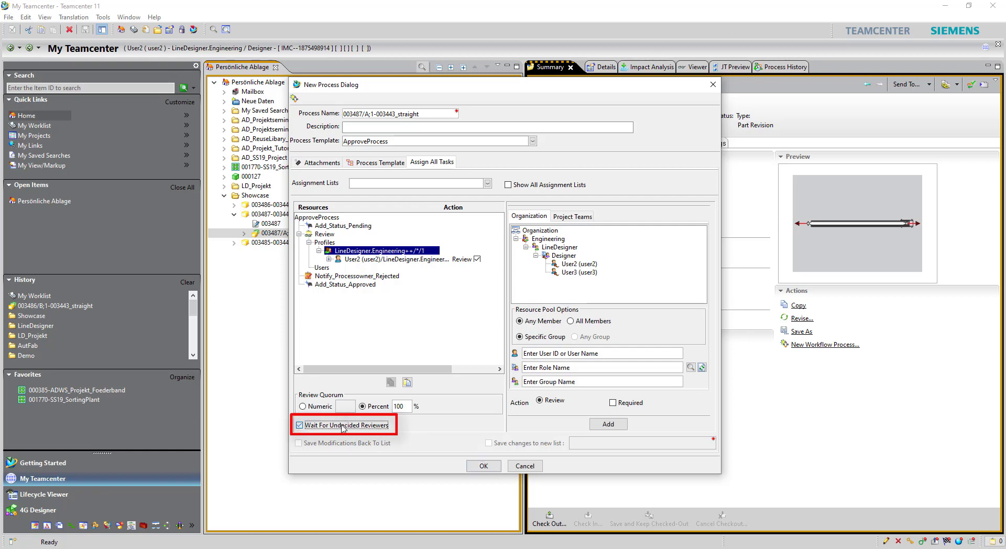
{"action": "left_click", "coordinate": [484, 467]}
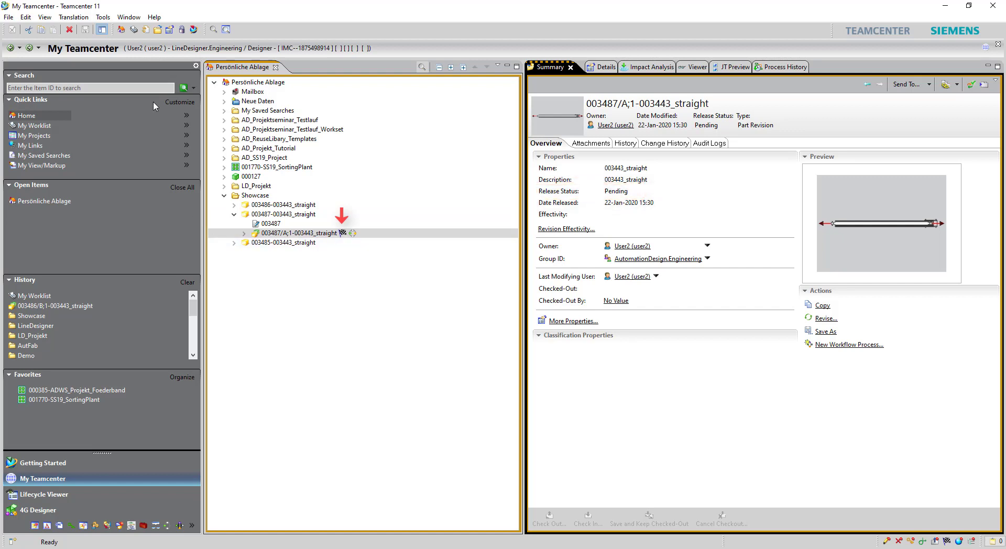
Step: Find the perform-signoffs task under Inbox > Tasks To Perform and open its target revision in NX
{"action": "left_click", "coordinate": [46, 128]}
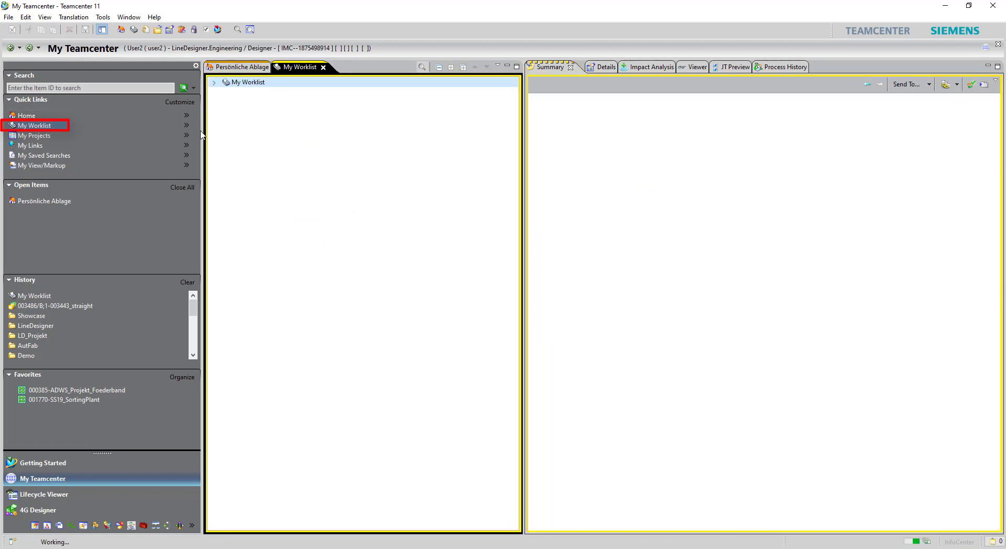
{"action": "left_click", "coordinate": [224, 91]}
{"action": "left_click", "coordinate": [234, 101]}
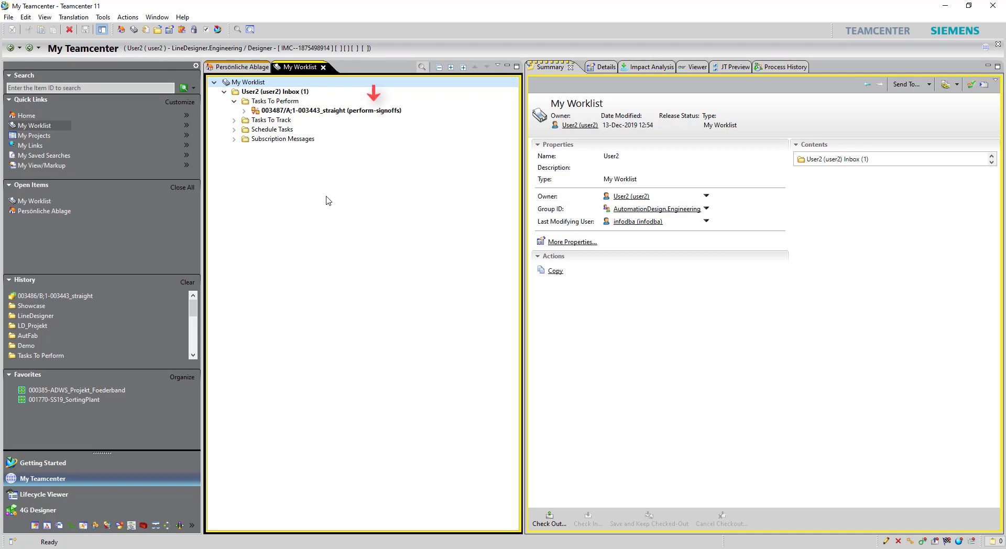
{"action": "left_click", "coordinate": [335, 111]}
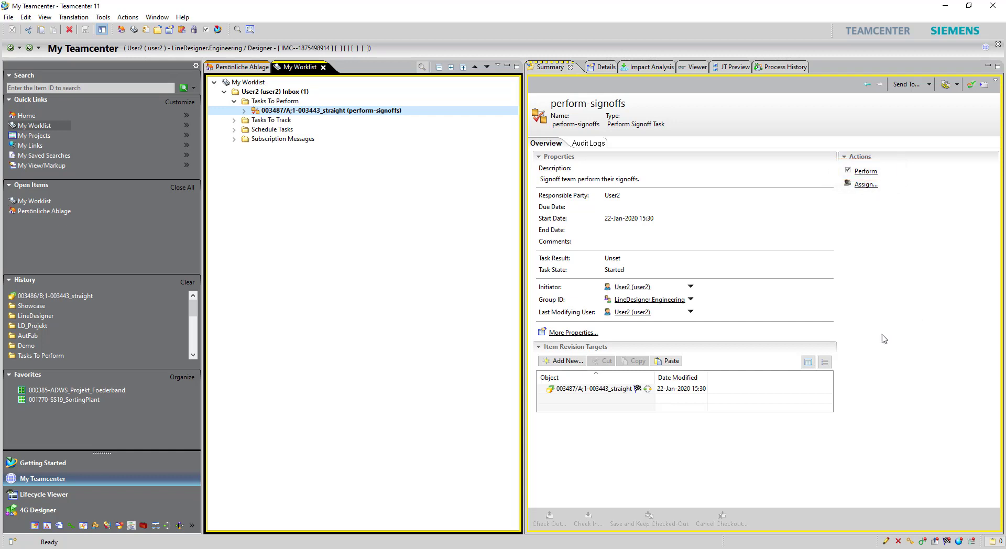
{"action": "left_click", "coordinate": [643, 390]}
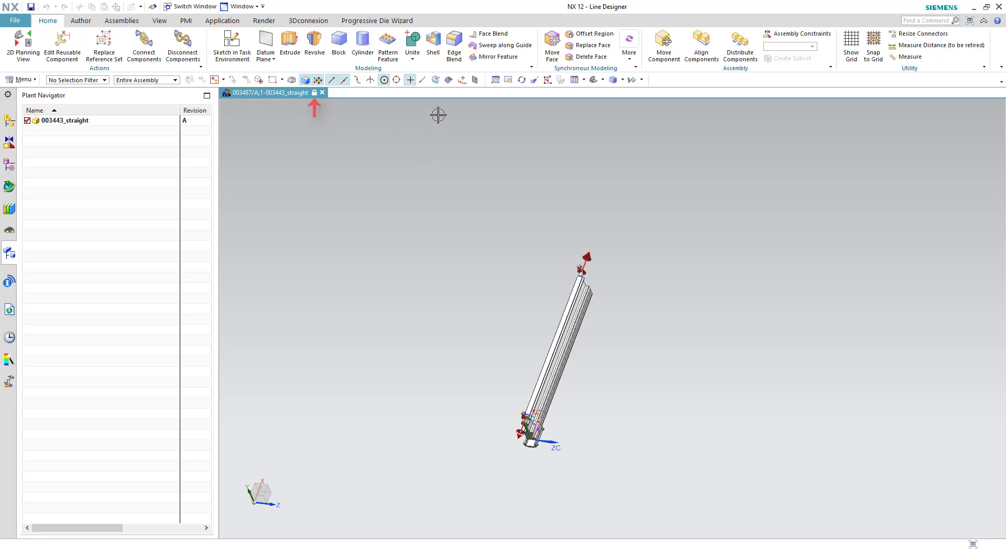
Step: Close the conveyor part in NX and return to the perform-signoffs task in Teamcenter
{"action": "left_click", "coordinate": [322, 92]}
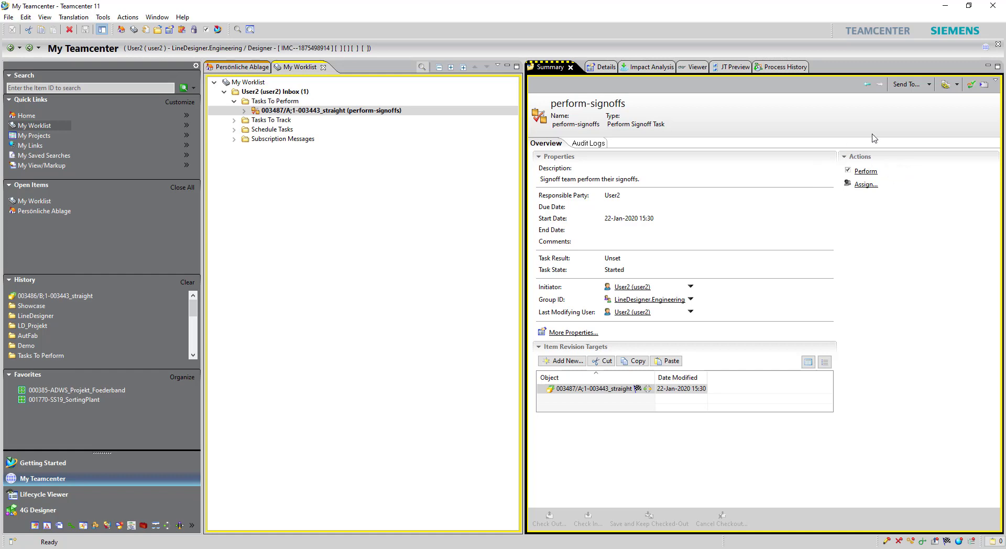
Step: Reject the review signoff with the comment 'Wrong length. Please correct!' and close the form
{"action": "left_click", "coordinate": [866, 184]}
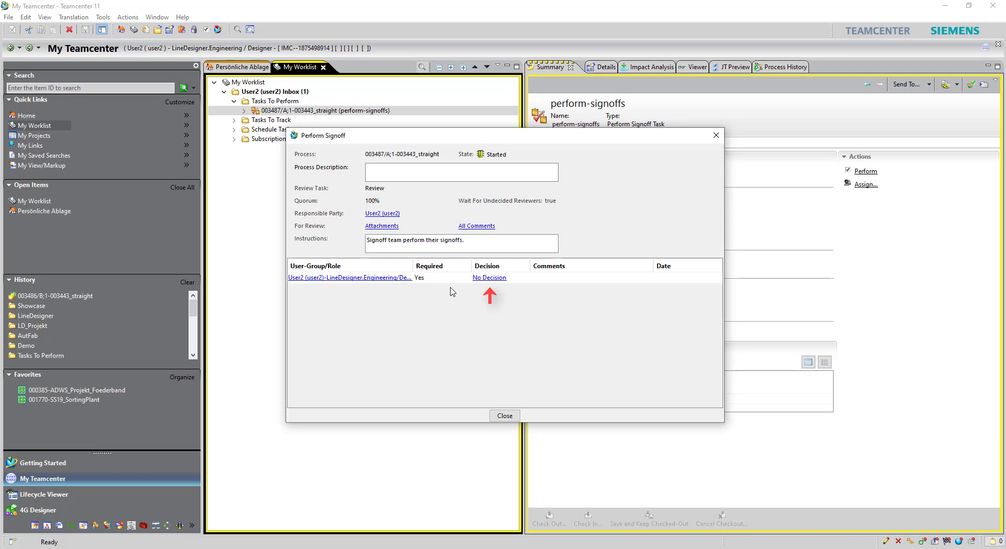
{"action": "left_click", "coordinate": [487, 277]}
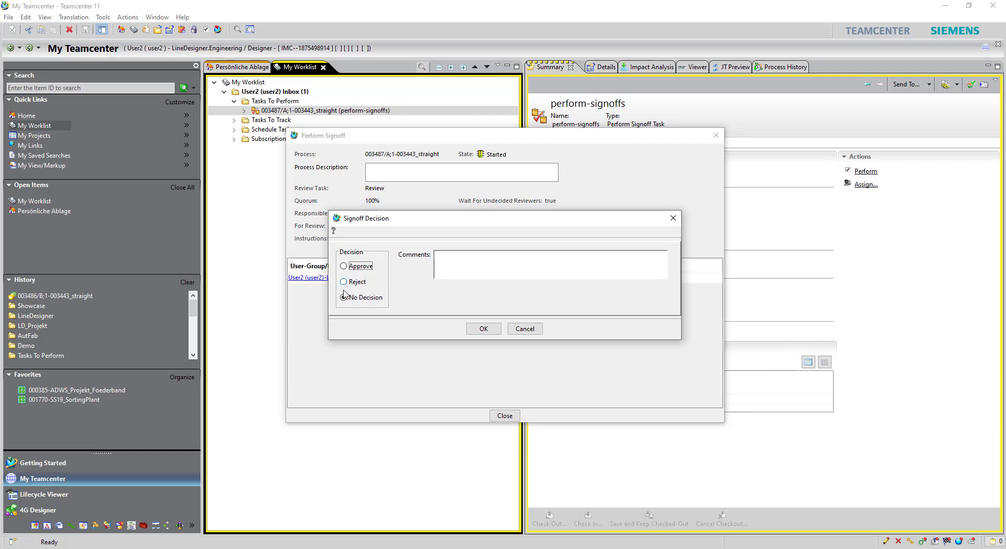
{"action": "left_click", "coordinate": [360, 282]}
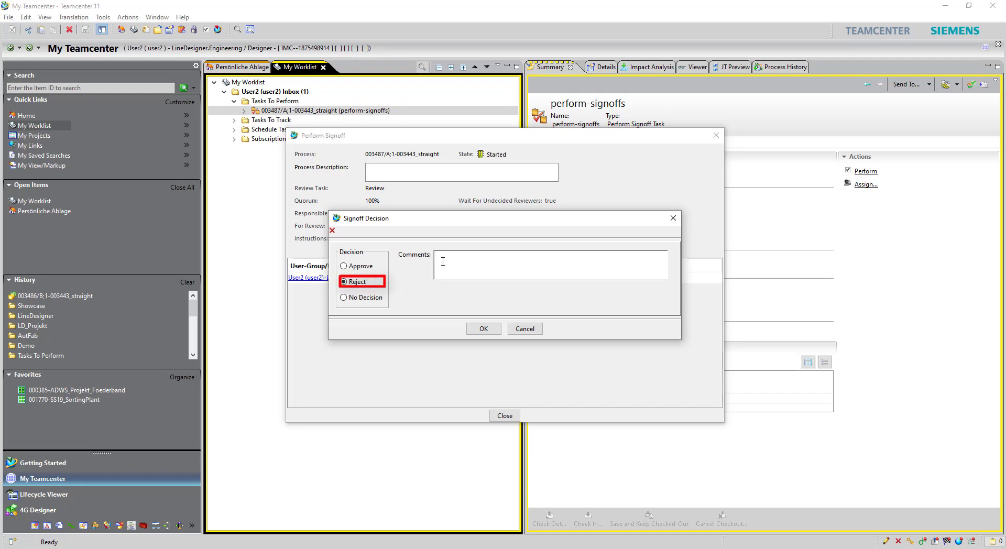
{"action": "type", "text": "th. Please correct!"}
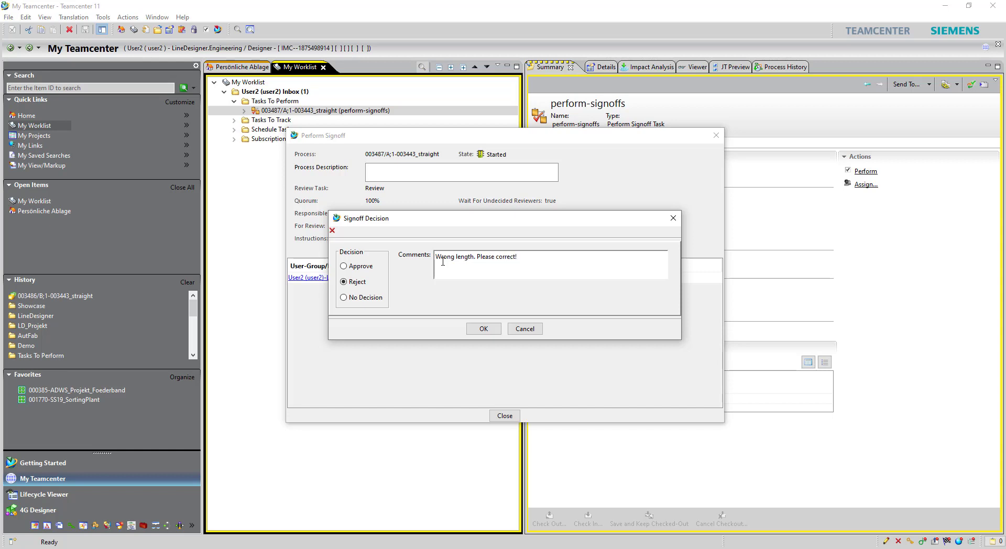
{"action": "left_click", "coordinate": [484, 329]}
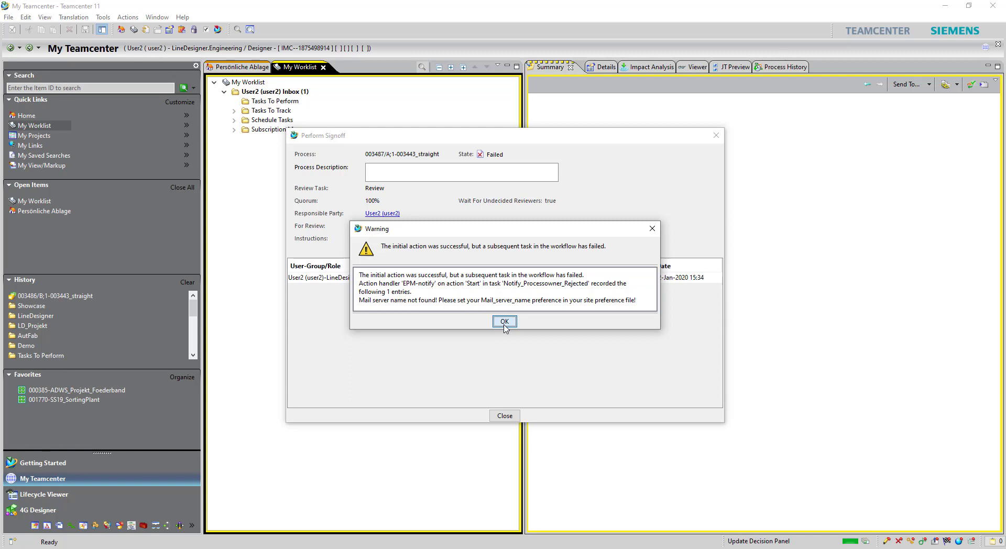
{"action": "left_click", "coordinate": [504, 322]}
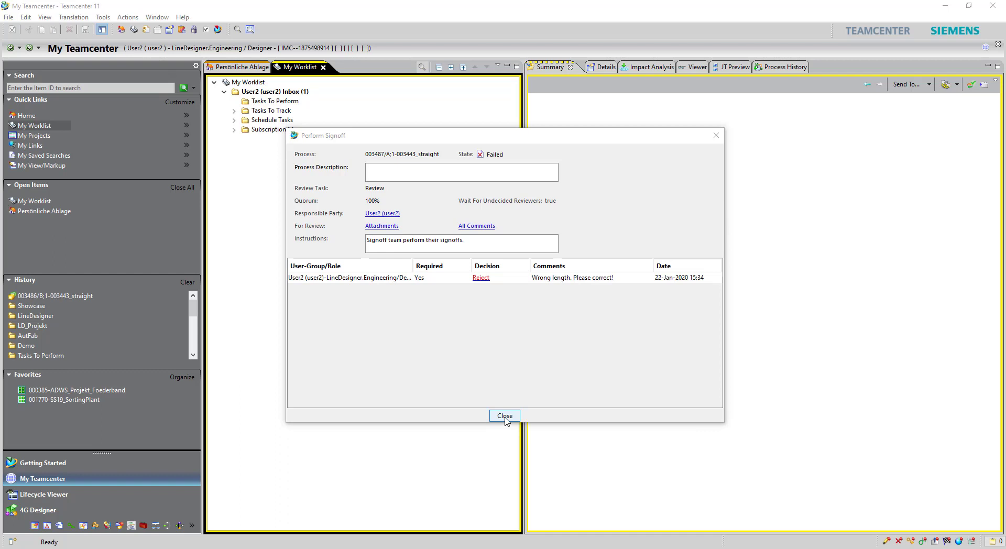
{"action": "left_click", "coordinate": [504, 417]}
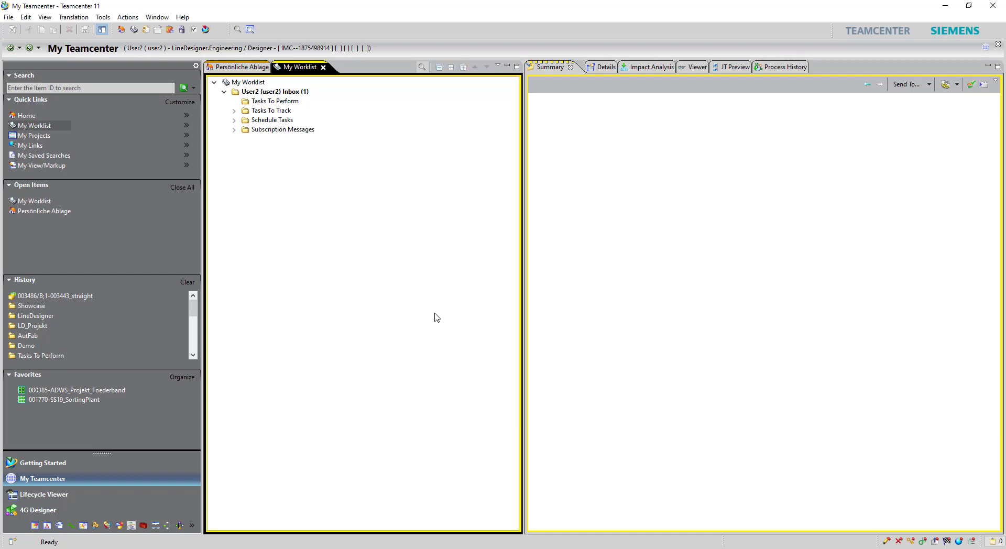
Step: Confirm the revision's release status is blank in Home and reopen it in NX
{"action": "left_click", "coordinate": [27, 115]}
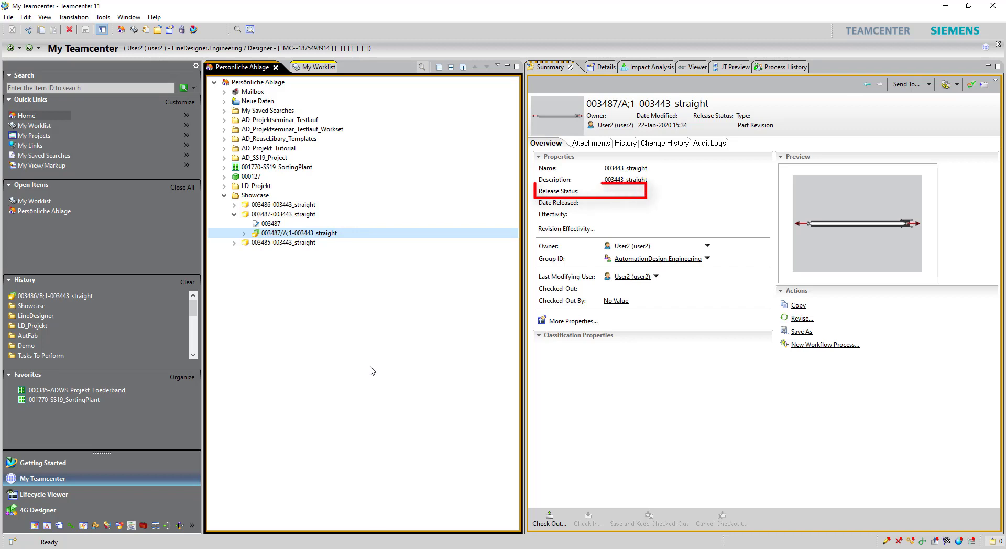
{"action": "left_click", "coordinate": [195, 30]}
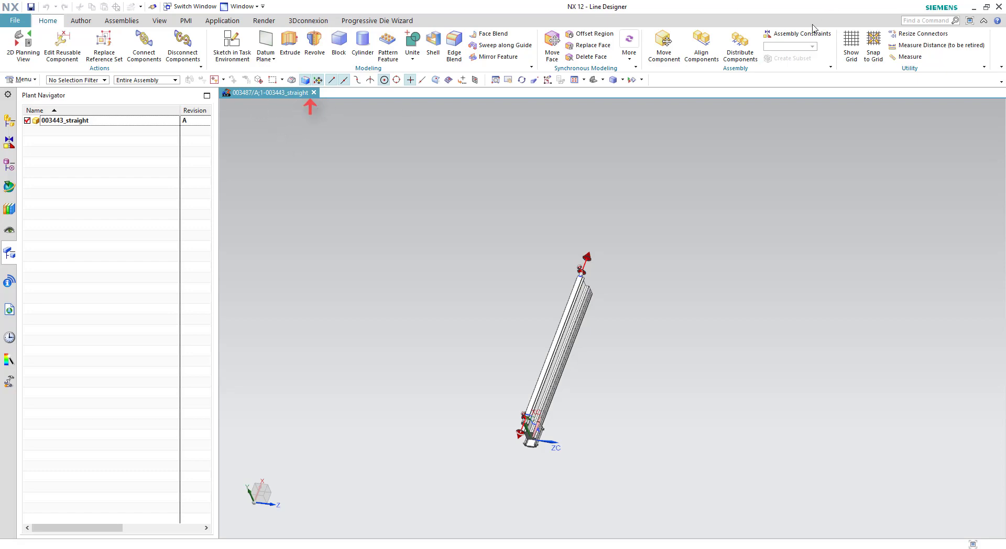
Step: Close the part in NX and switch back to the revision summary in Teamcenter
{"action": "left_click", "coordinate": [313, 92]}
{"action": "left_click", "coordinate": [973, 7]}
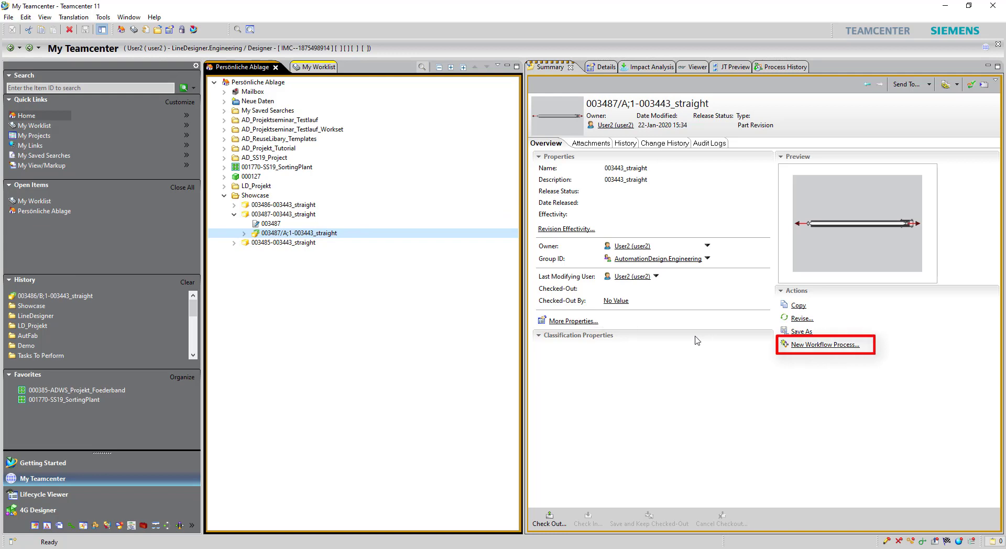
Step: Start a second ApproveProcess workflow with a required Review-profile reviewer, waiting for undecided reviewers
{"action": "left_click", "coordinate": [827, 344]}
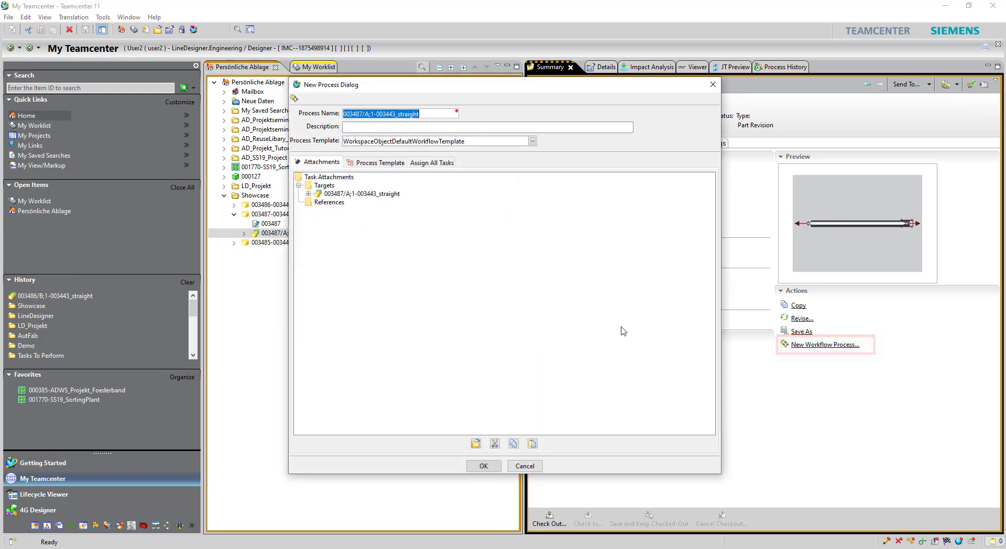
{"action": "left_click", "coordinate": [532, 141]}
{"action": "left_click", "coordinate": [438, 156]}
{"action": "left_click", "coordinate": [446, 162]}
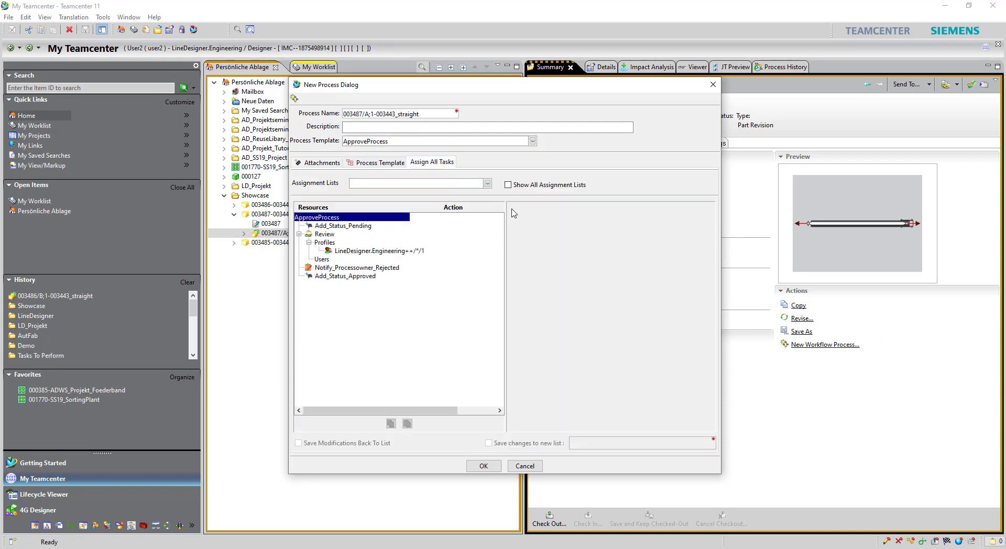
{"action": "left_click", "coordinate": [357, 251]}
{"action": "left_click", "coordinate": [614, 403]}
{"action": "left_click", "coordinate": [365, 426]}
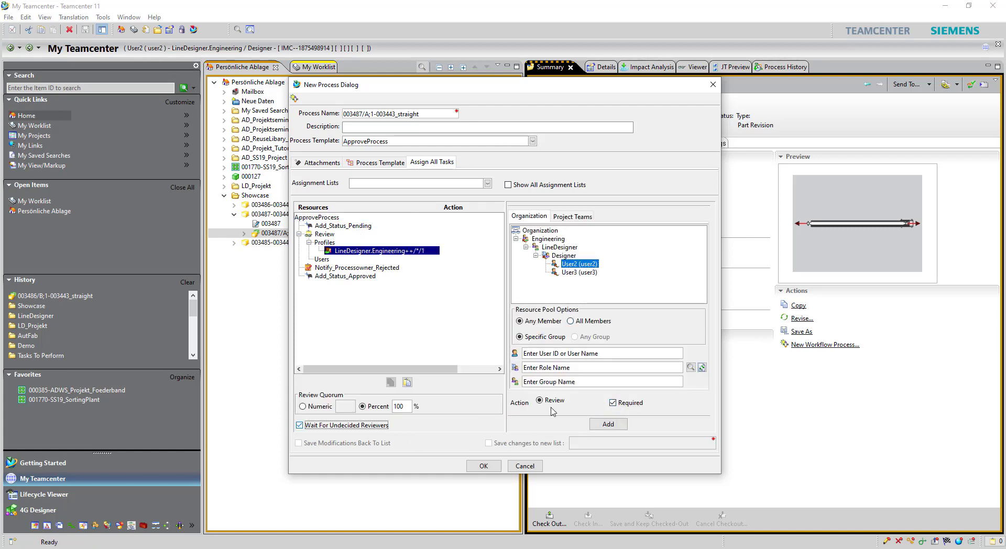
{"action": "left_click", "coordinate": [608, 424]}
{"action": "left_click", "coordinate": [487, 467]}
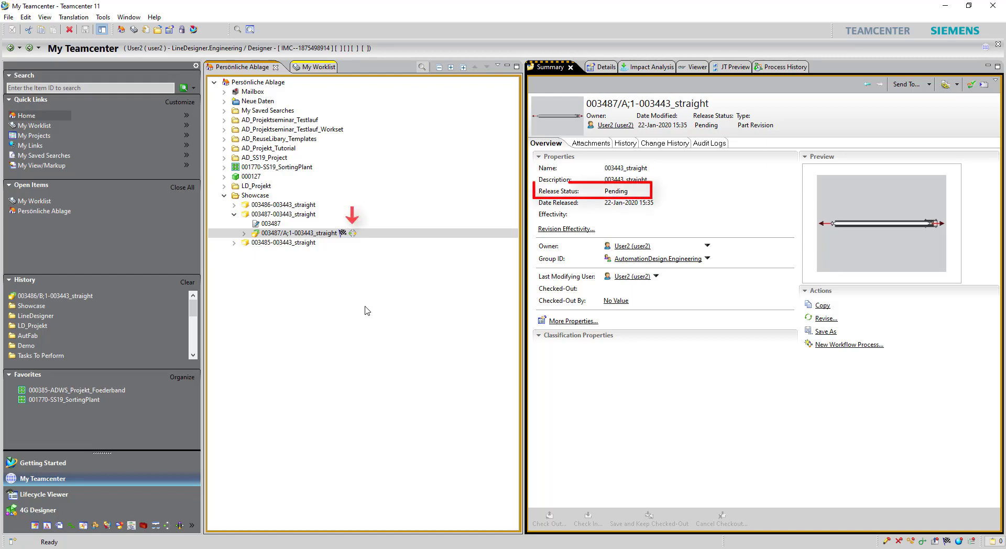
Step: Approve the perform-signoffs task with the comment 'Great Work!' and close the signoff form
{"action": "left_click", "coordinate": [314, 67]}
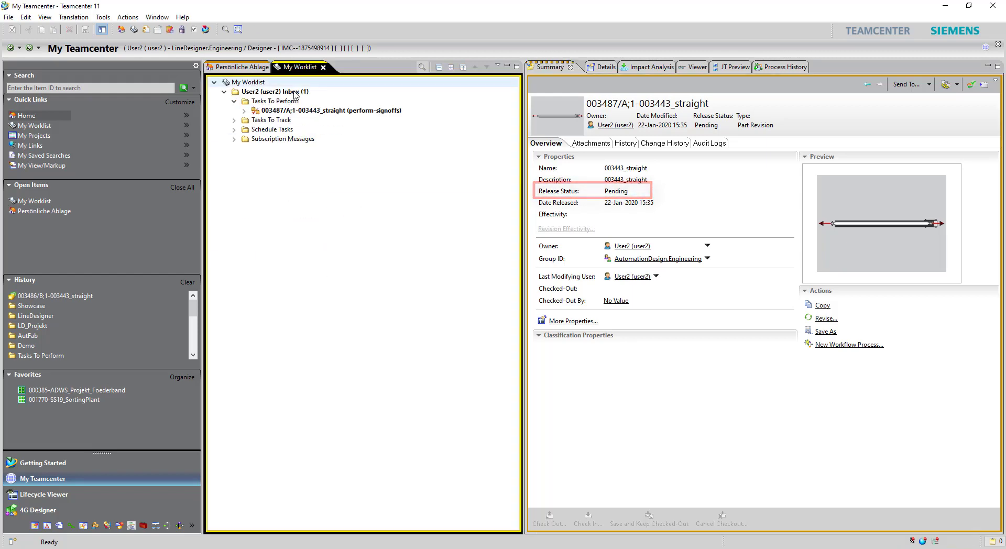
{"action": "left_click", "coordinate": [314, 111]}
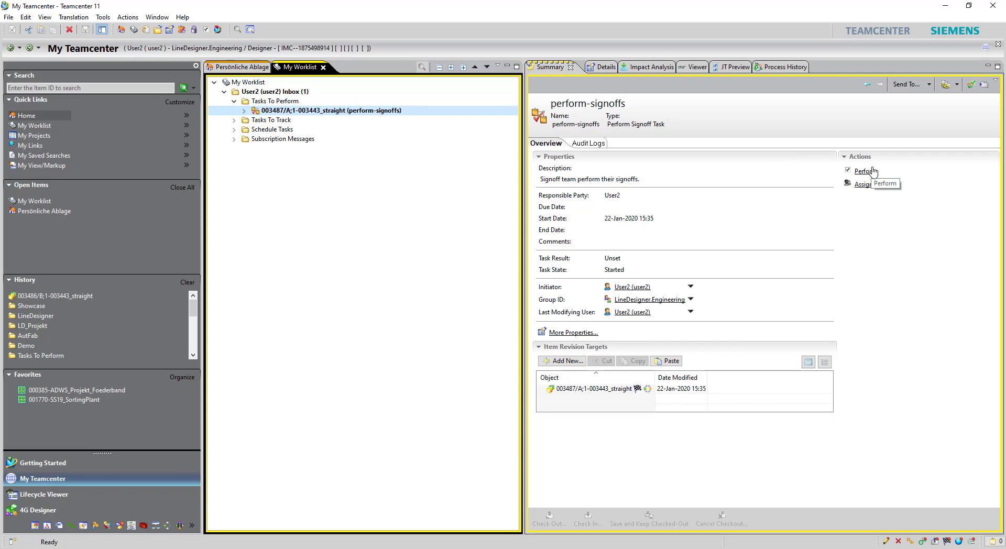
{"action": "left_click", "coordinate": [873, 173]}
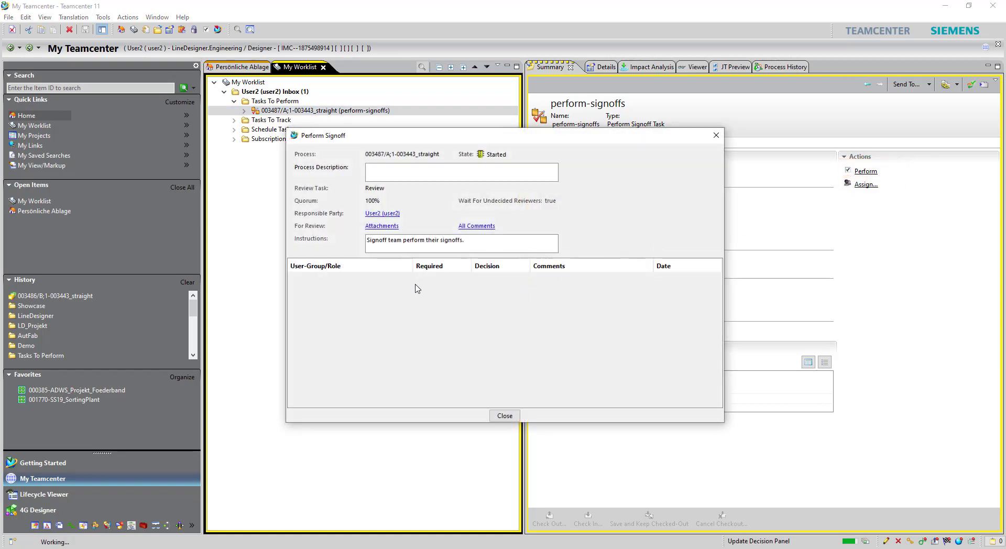
{"action": "left_click", "coordinate": [501, 280]}
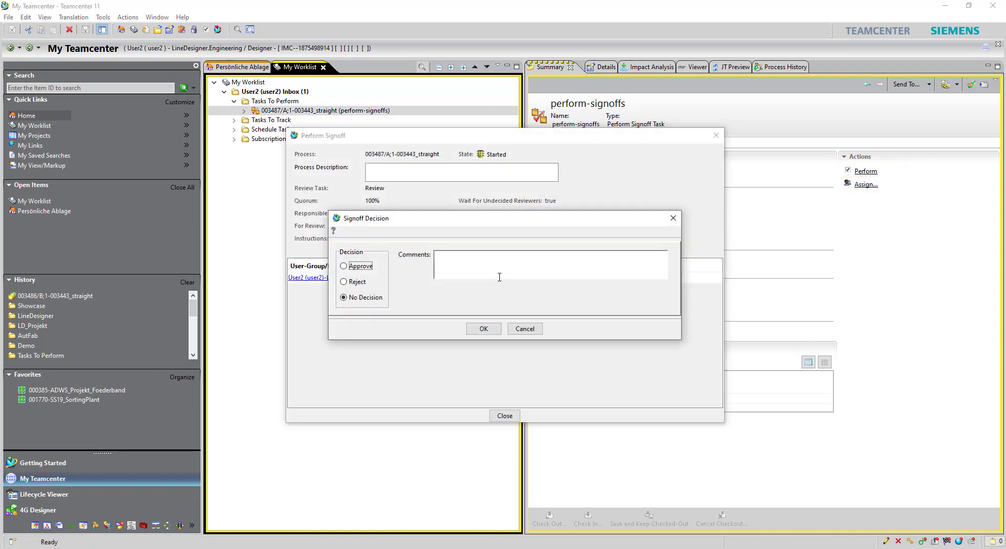
{"action": "left_click", "coordinate": [352, 265]}
{"action": "left_click", "coordinate": [472, 272]}
{"action": "left_click", "coordinate": [483, 329]}
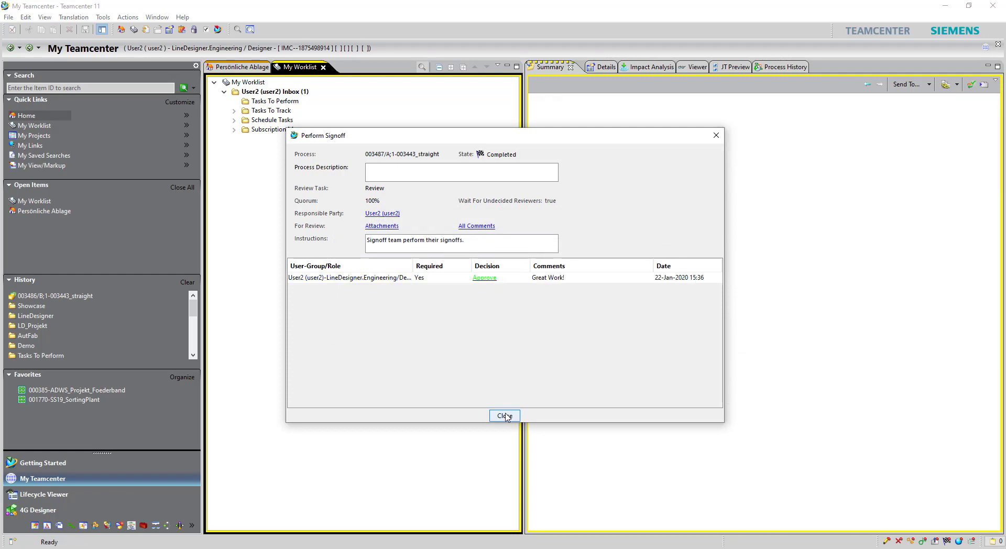
{"action": "left_click", "coordinate": [504, 416]}
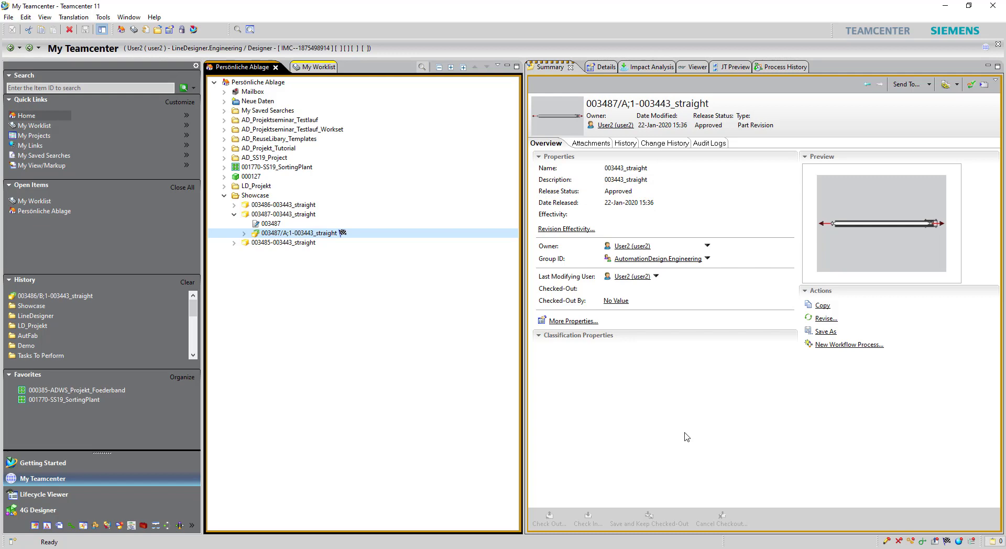
Step: Open the approved revision 003487/A;1-003443_straight in NX 12 Line Designer
{"action": "left_click", "coordinate": [192, 30]}
Step: Revise the part to create revision 003487/B;1-003443_straight and open it in NX 12 Line Designer
{"action": "left_click", "coordinate": [9, 17]}
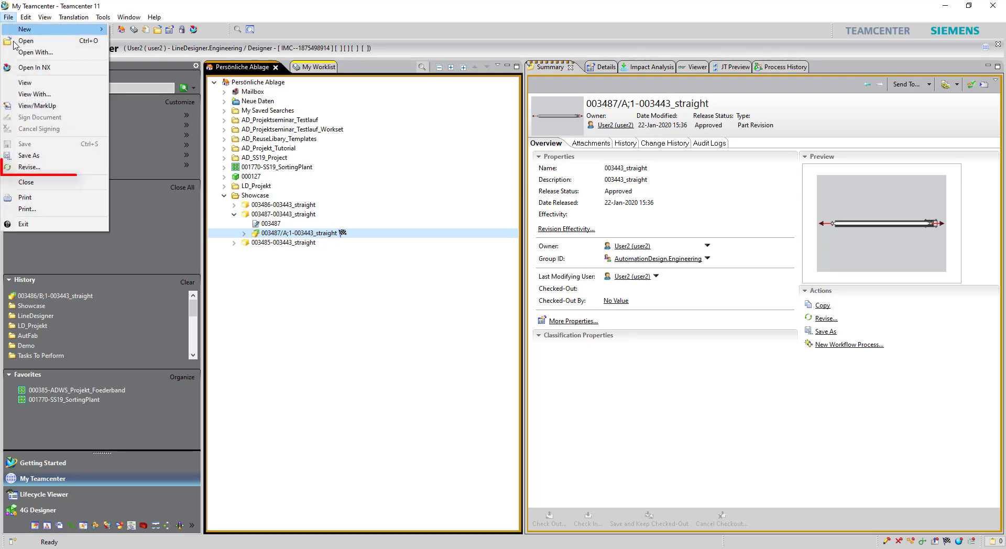
{"action": "left_click", "coordinate": [32, 168]}
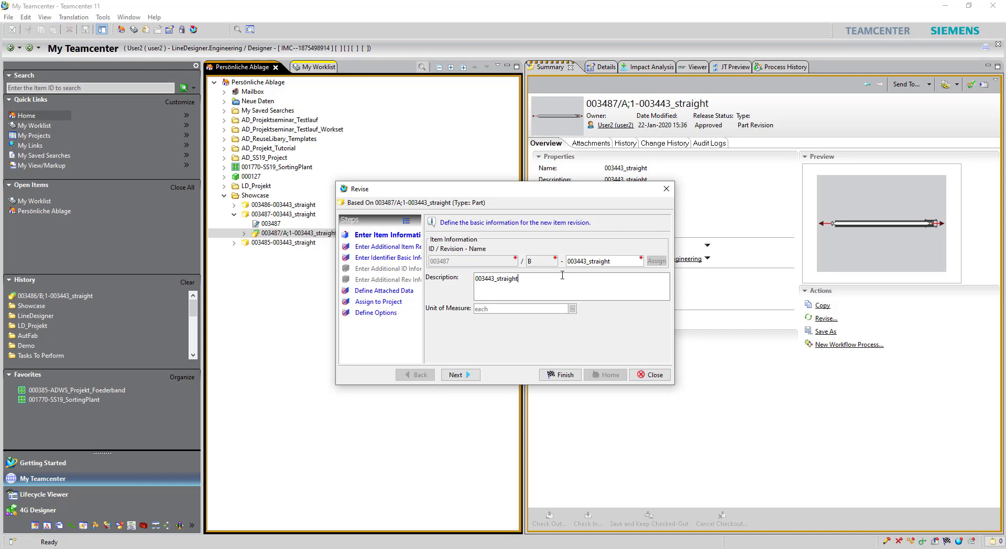
{"action": "left_click", "coordinate": [561, 374]}
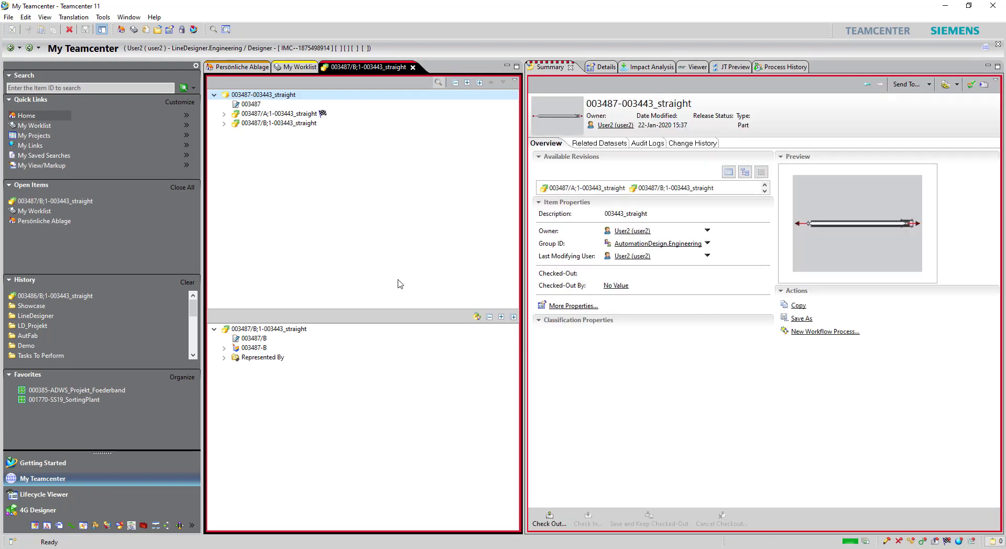
{"action": "left_click", "coordinate": [293, 123]}
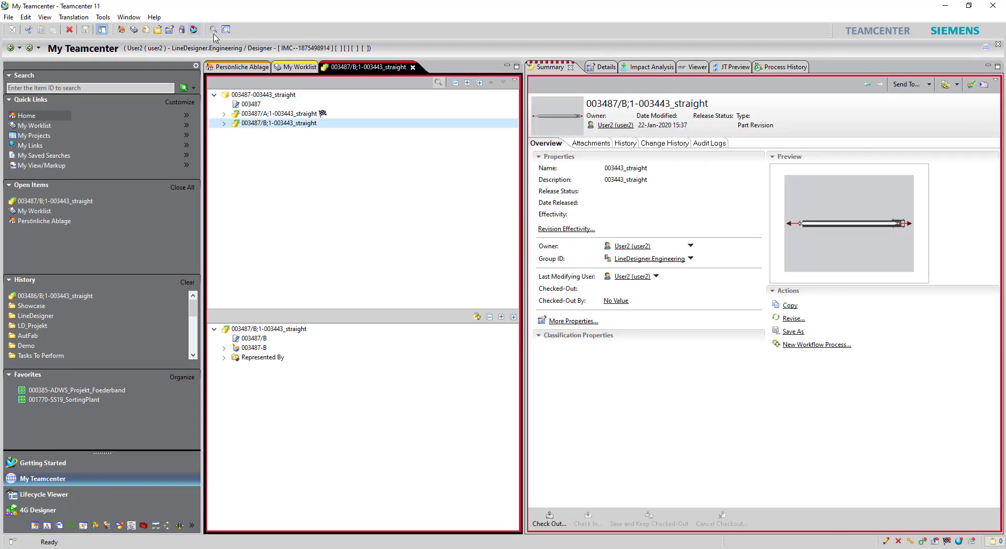
{"action": "left_click", "coordinate": [193, 30]}
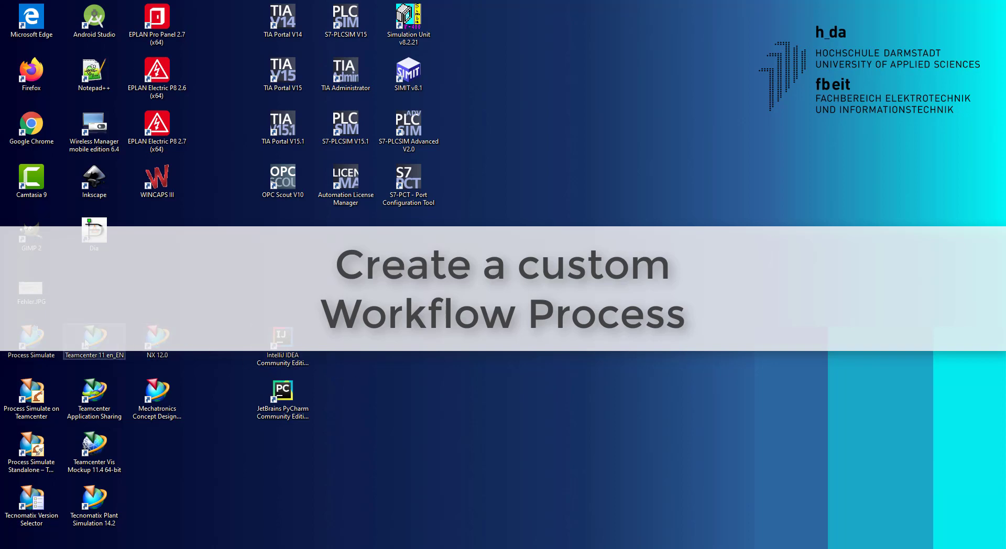
Step: Relaunch Teamcenter 11 and log in with the administrator user ID
{"action": "double_click", "coordinate": [90, 340]}
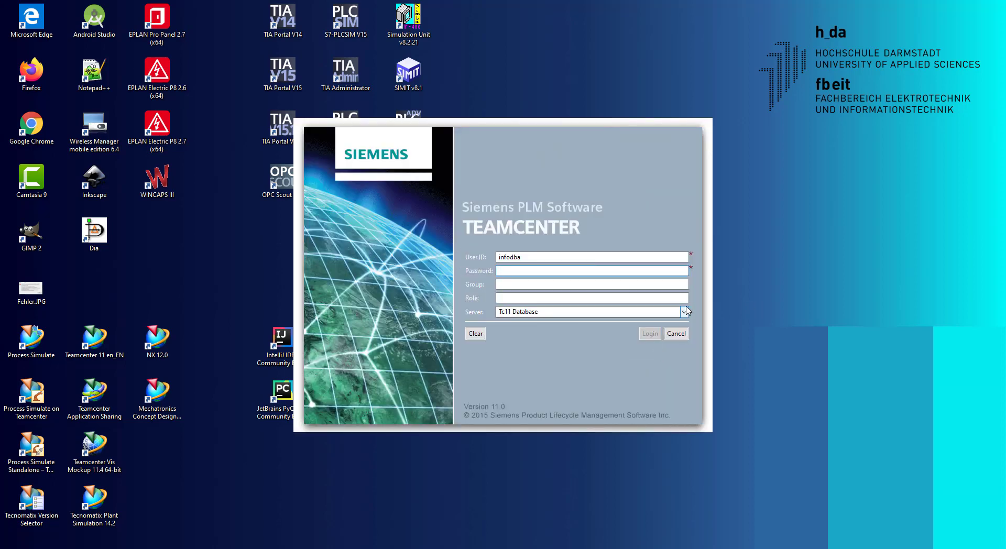
{"action": "type", "text": "infodba"}
{"action": "key", "text": "Return"}
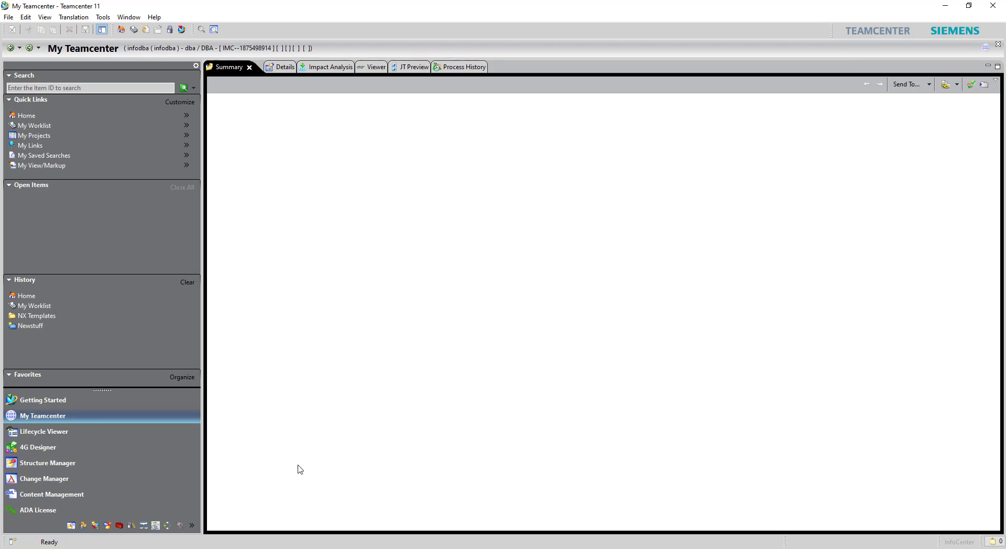
Step: Switch from My Teamcenter to the Workflow Designer application
{"action": "left_click", "coordinate": [192, 525]}
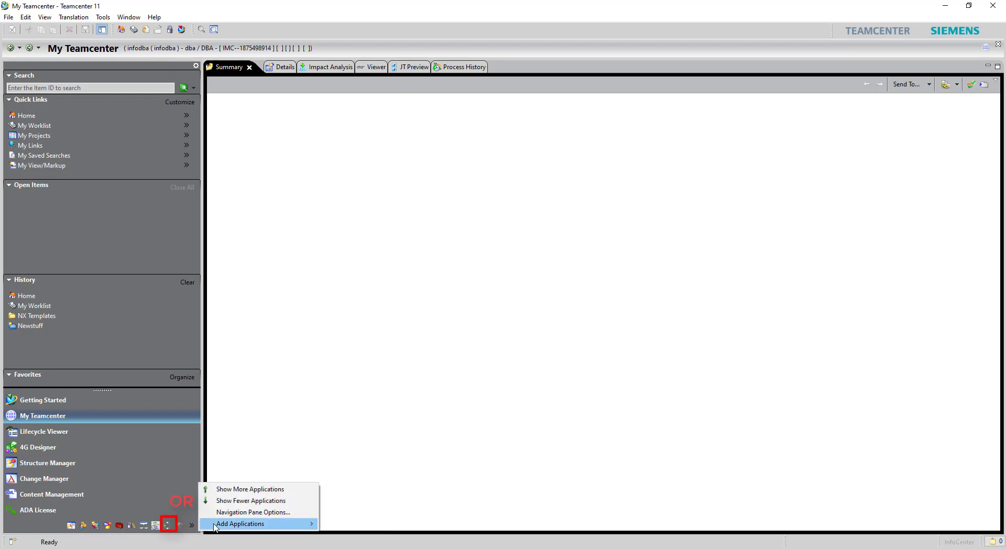
{"action": "mouse_move", "coordinate": [263, 526]}
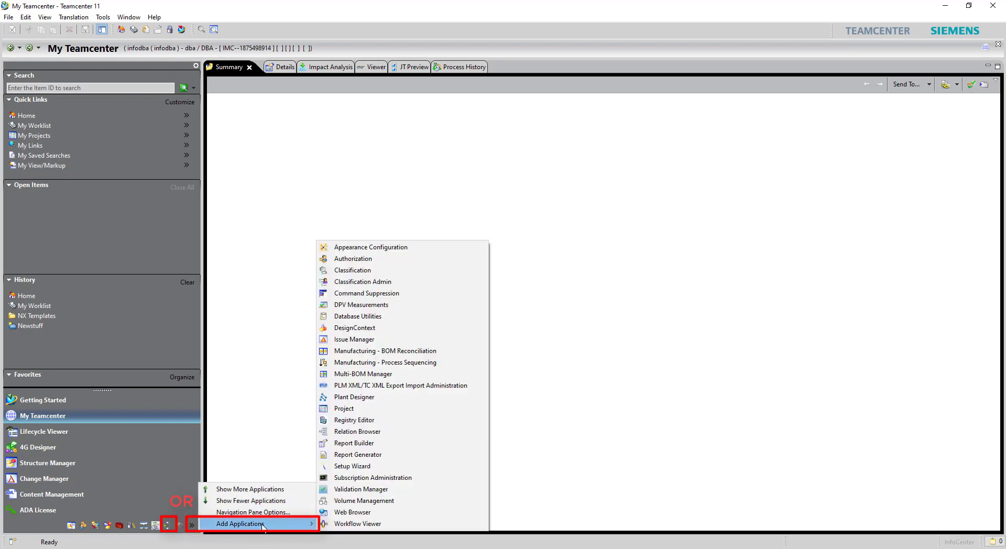
{"action": "left_click", "coordinate": [247, 420]}
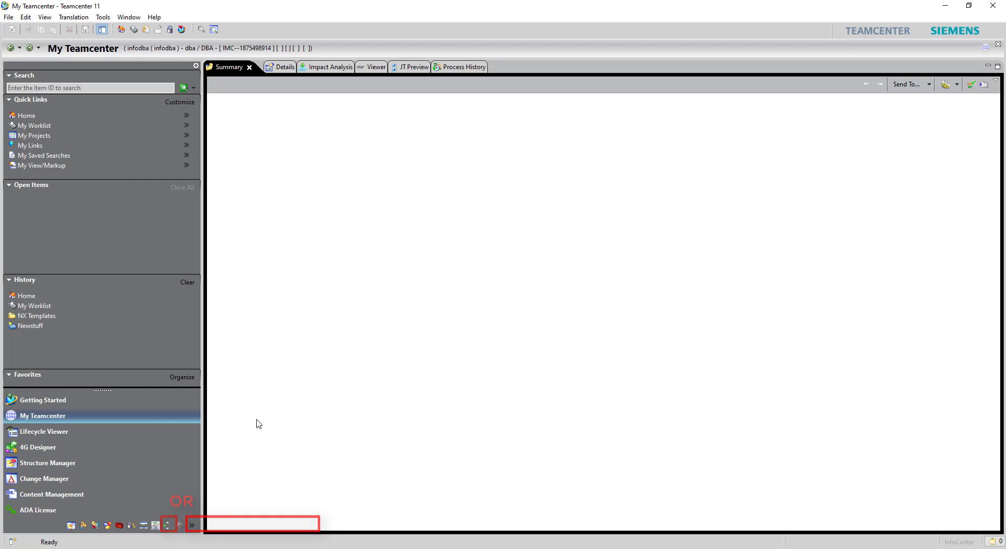
{"action": "left_click", "coordinate": [167, 526]}
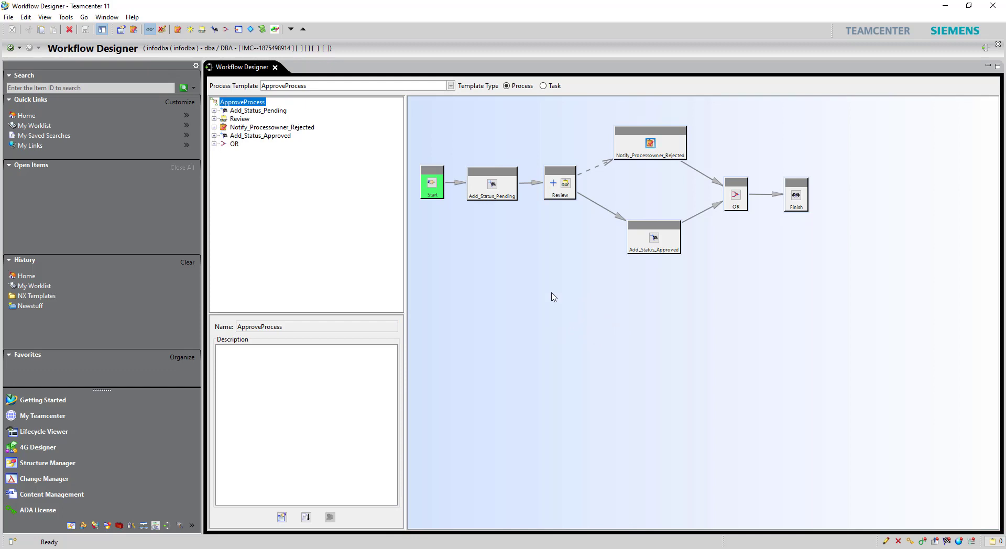
{"action": "right_click", "coordinate": [510, 185]}
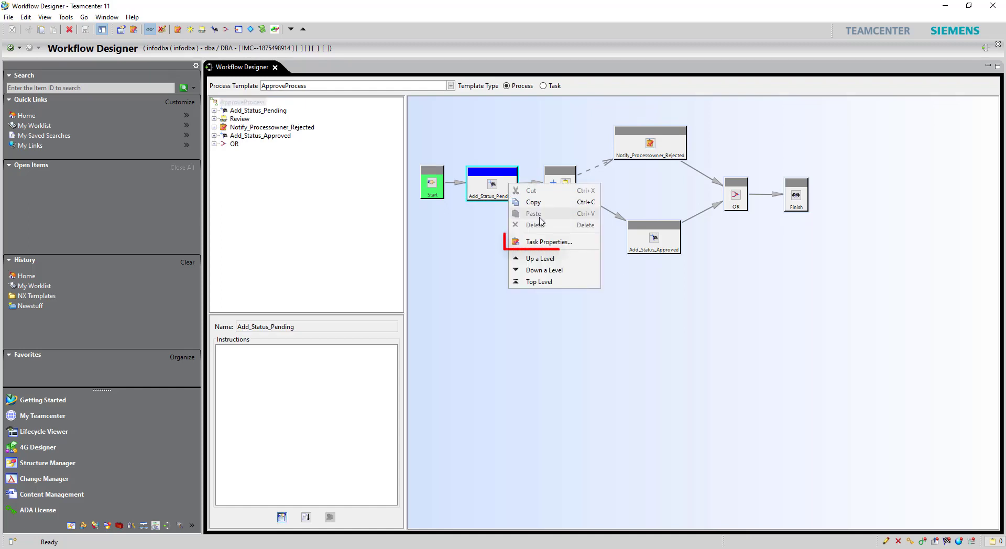
{"action": "left_click", "coordinate": [550, 244]}
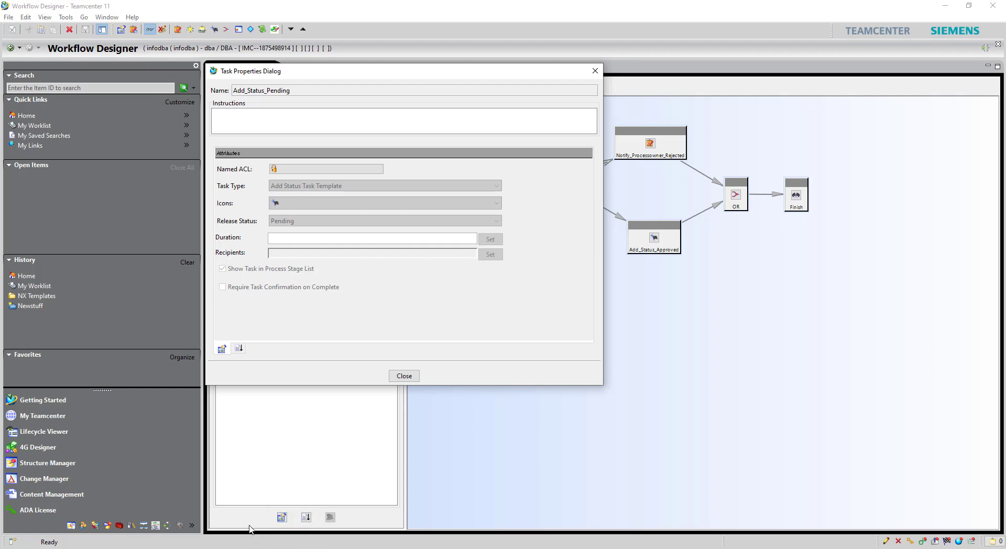
{"action": "left_click", "coordinate": [282, 517]}
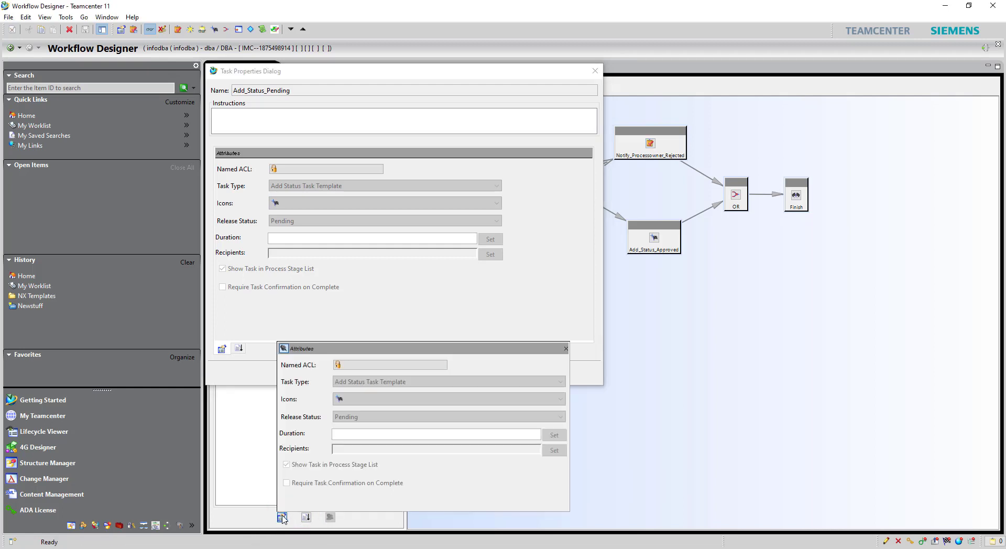
{"action": "left_click", "coordinate": [306, 518]}
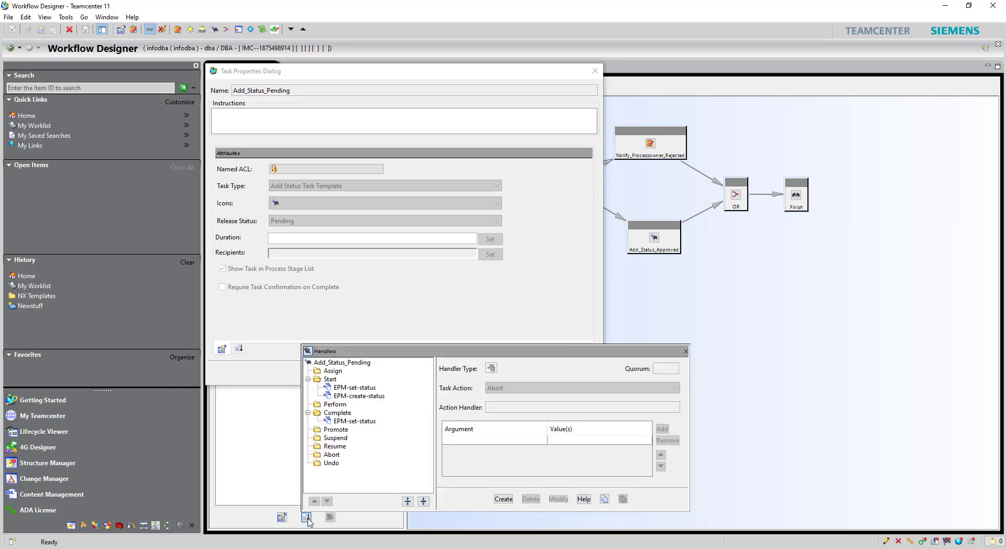
{"action": "left_click", "coordinate": [307, 519]}
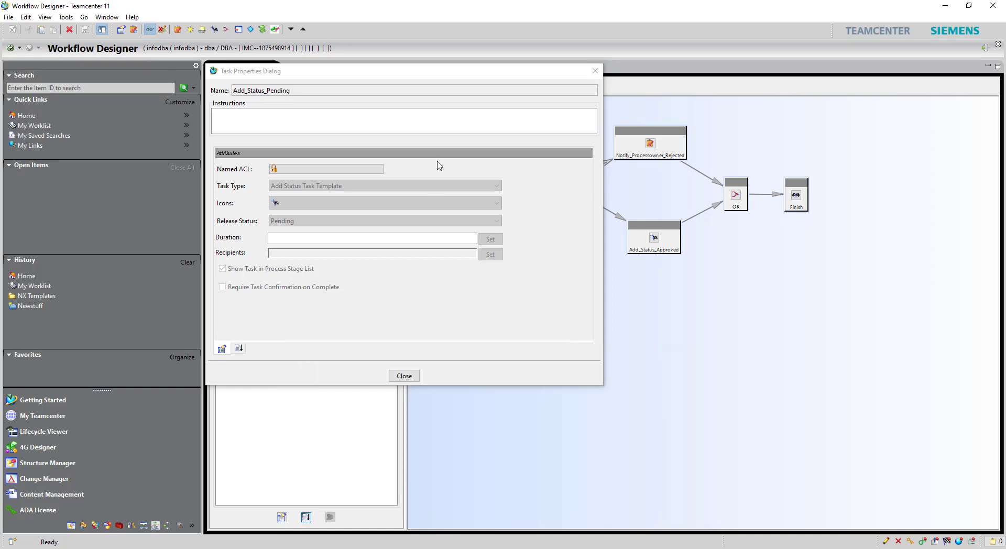
{"action": "left_click", "coordinate": [594, 71]}
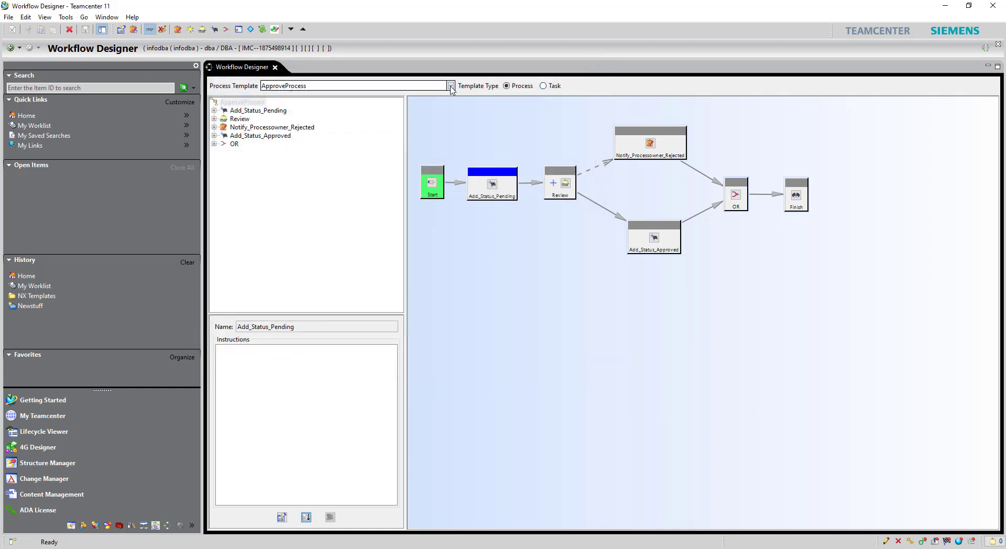
{"action": "left_click", "coordinate": [450, 85]}
{"action": "left_click_drag", "start_coordinate": [450, 110], "coordinate": [453, 89]}
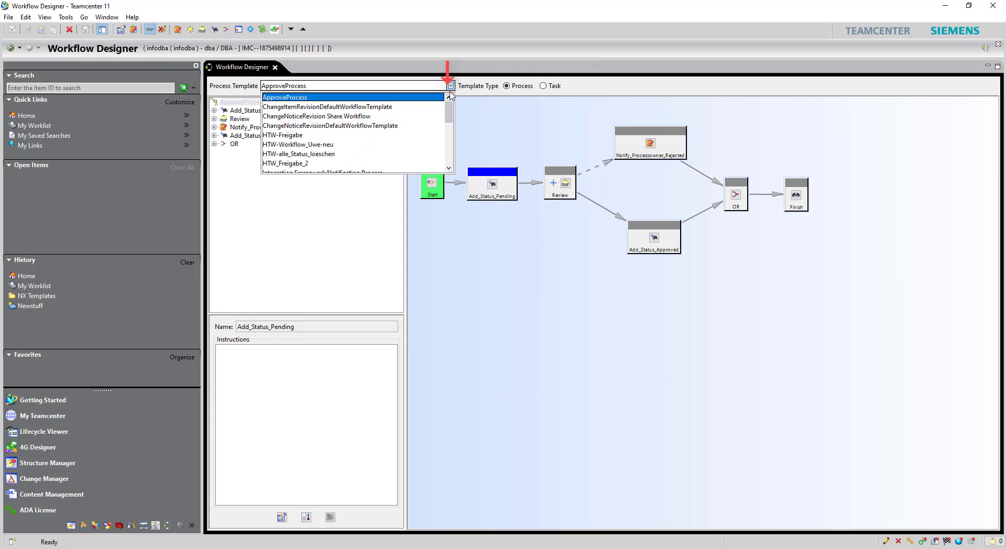
{"action": "left_click", "coordinate": [450, 86]}
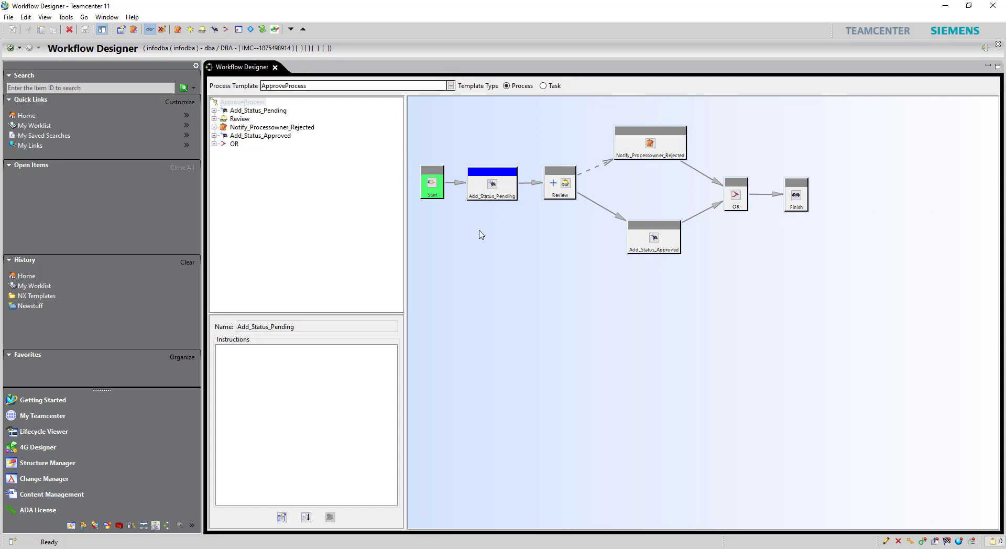
{"action": "left_click", "coordinate": [496, 171]}
{"action": "left_click", "coordinate": [8, 17]}
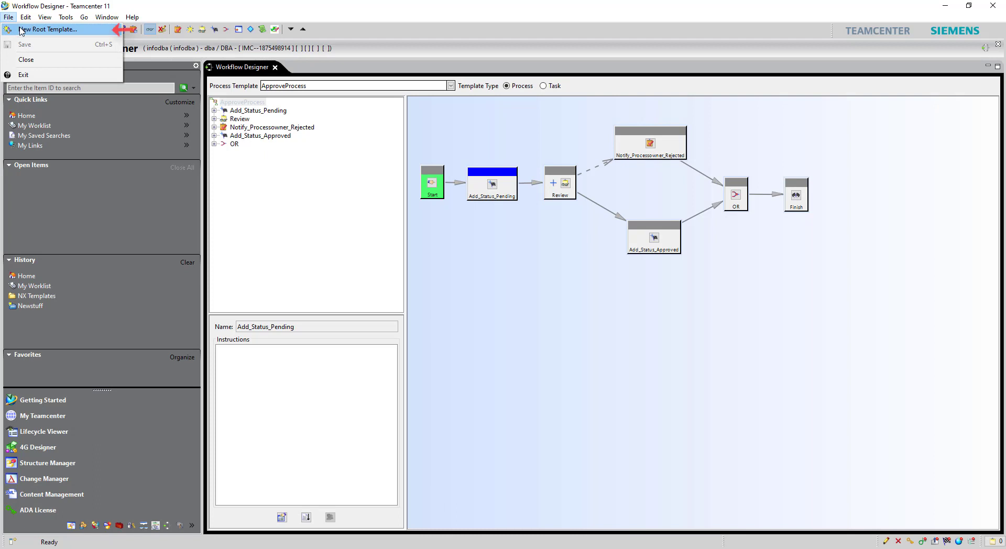
Step: Create a new root process template named myNewProcess based on Empty Template
{"action": "left_click", "coordinate": [21, 30]}
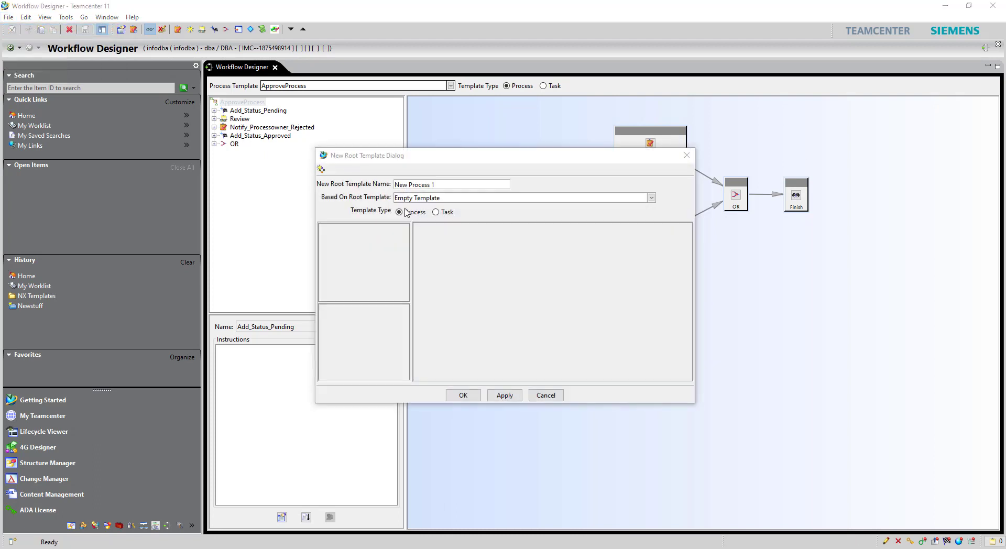
{"action": "key", "text": "BackSpace"}
{"action": "key", "text": "BackSpace"}
{"action": "key", "text": "BackSpace"}
{"action": "key", "text": "BackSpace"}
{"action": "key", "text": "BackSpace"}
{"action": "key", "text": "BackSpace"}
{"action": "key", "text": "BackSpace"}
{"action": "key", "text": "BackSpace"}
{"action": "type", "text": "myNewProcess"}
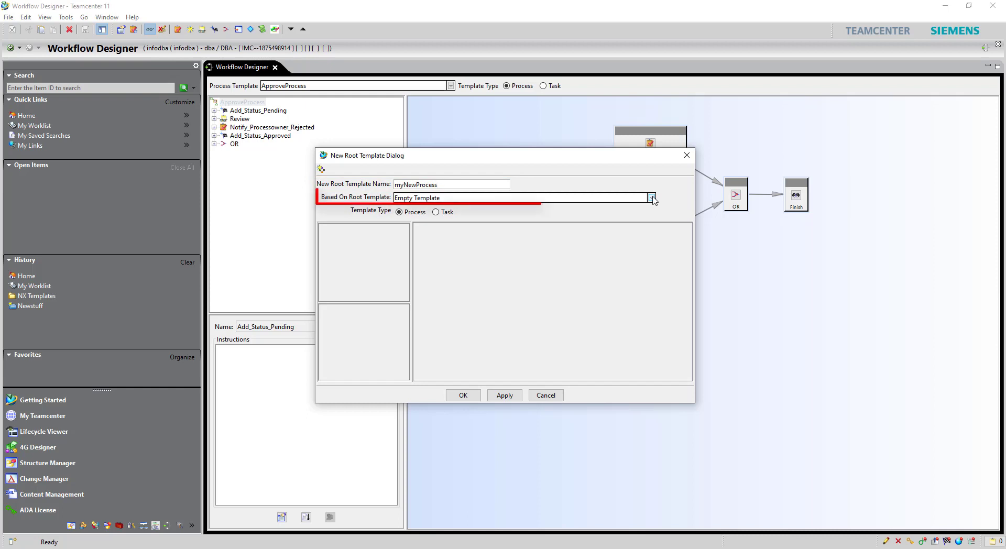
{"action": "left_click", "coordinate": [652, 197]}
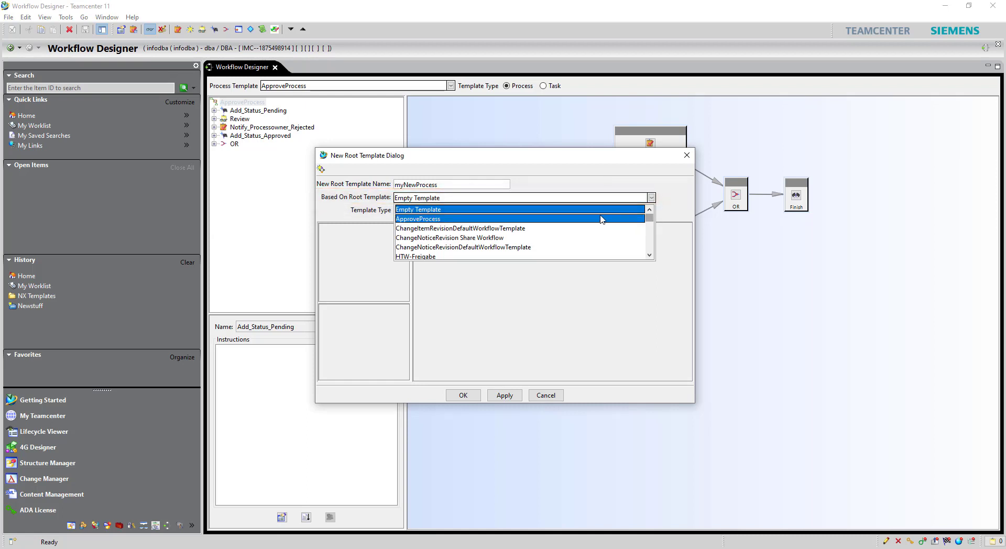
{"action": "left_click", "coordinate": [502, 211]}
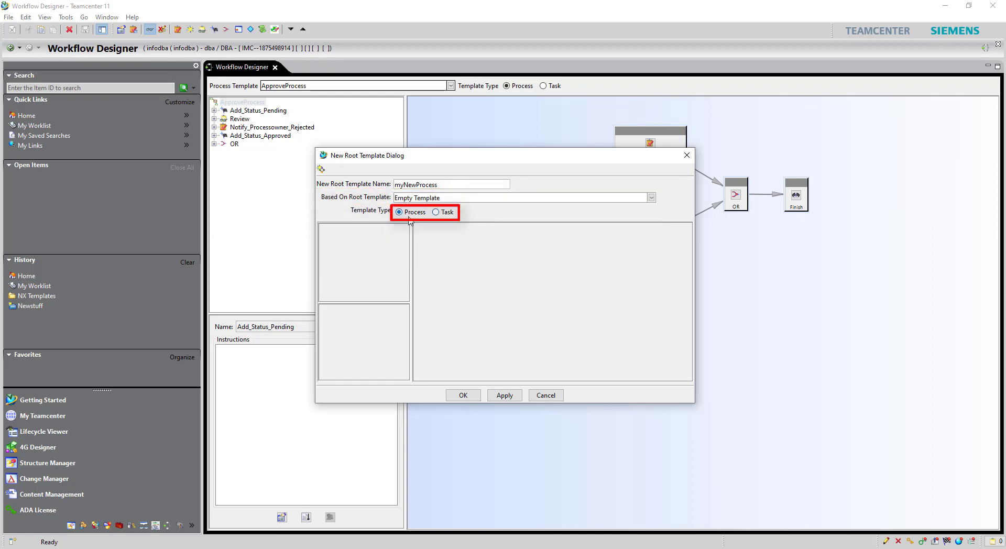
{"action": "left_click", "coordinate": [463, 396]}
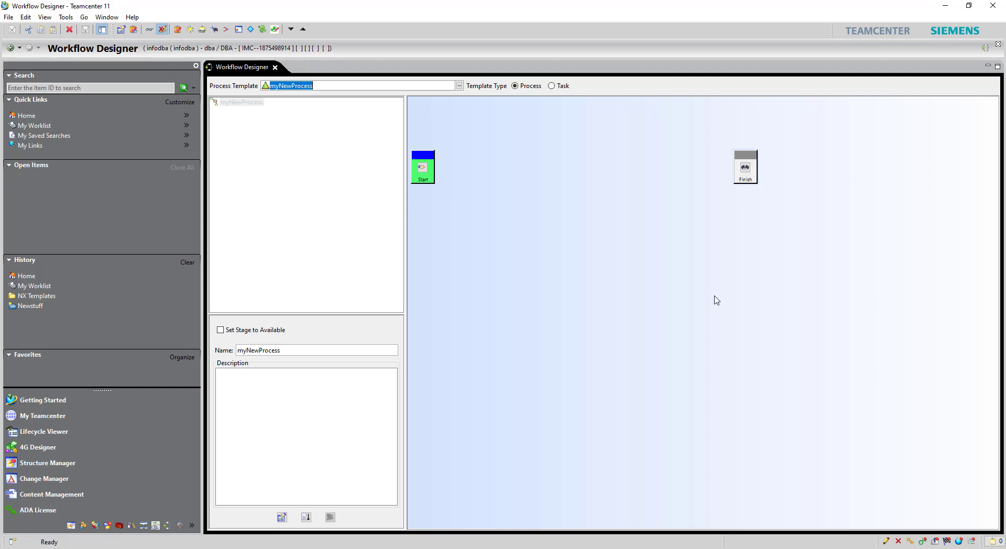
Step: Put the myNewProcess template into Edit mode
{"action": "right_click", "coordinate": [645, 281]}
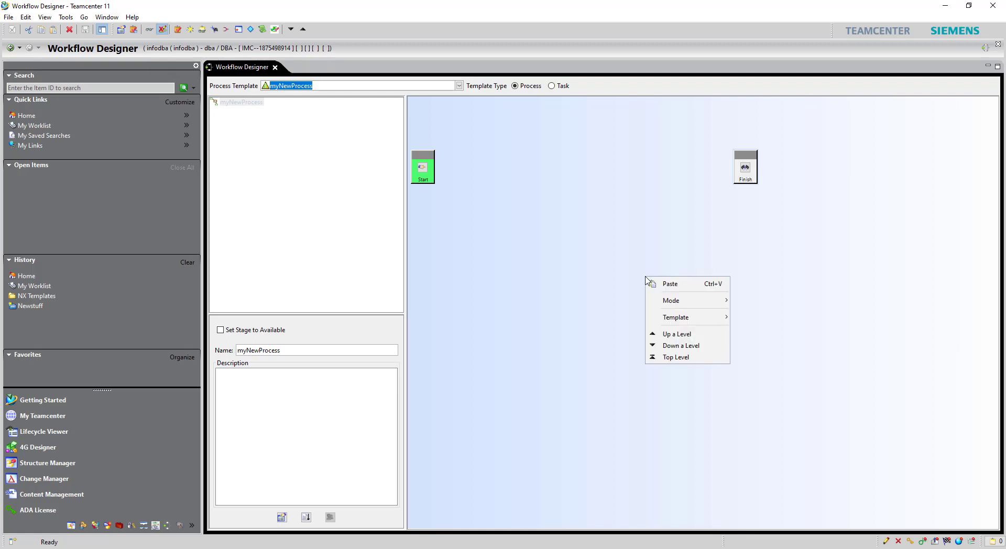
{"action": "mouse_move", "coordinate": [685, 304]}
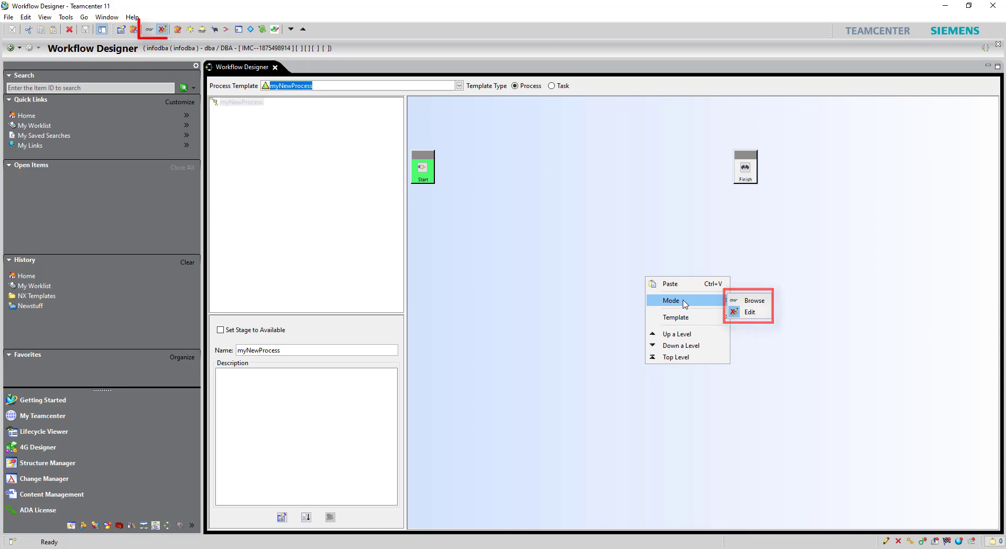
{"action": "left_click", "coordinate": [574, 271]}
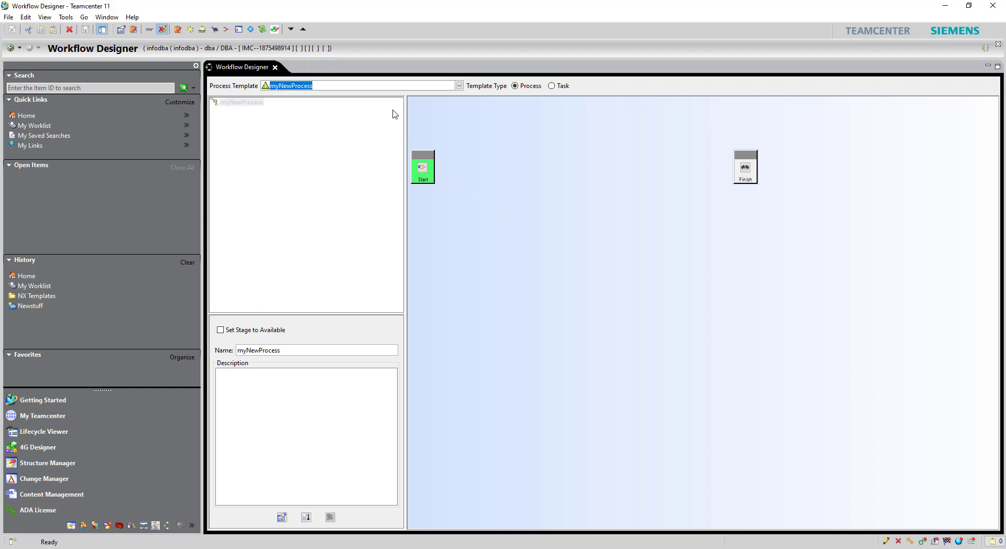
{"action": "left_click", "coordinate": [215, 28]}
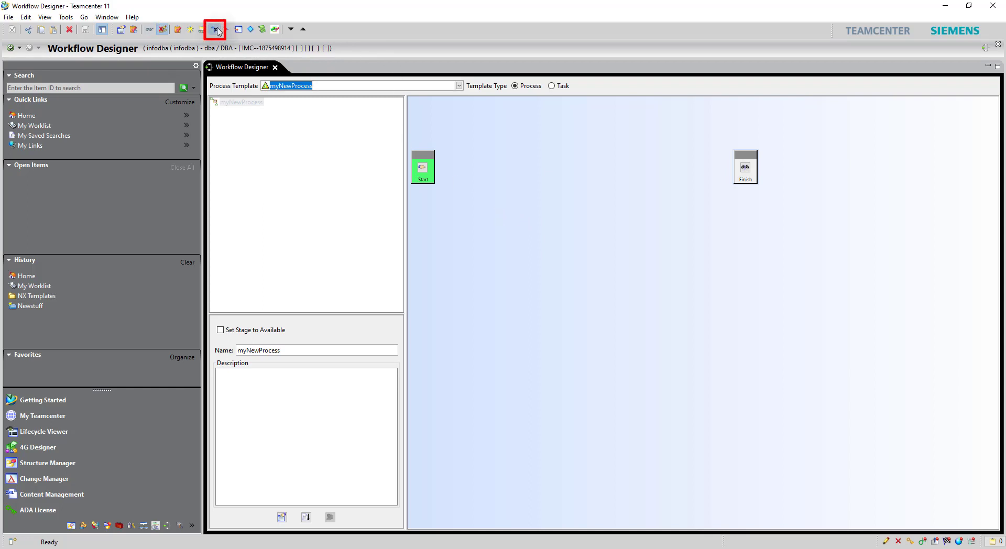
Step: Add an Add Status Task to the canvas and position it beside Start
{"action": "right_click", "coordinate": [511, 244]}
{"action": "mouse_move", "coordinate": [574, 284]}
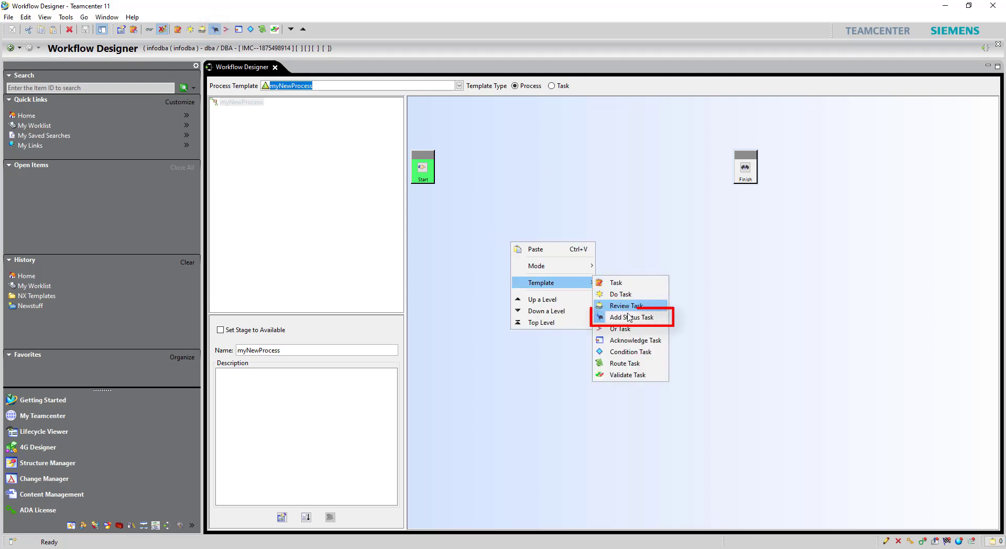
{"action": "left_click", "coordinate": [649, 318]}
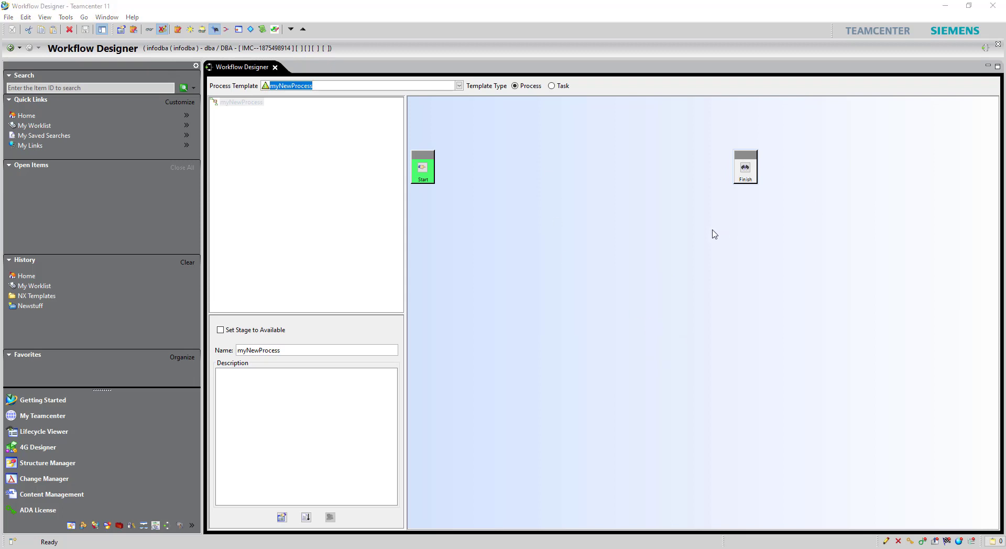
{"action": "left_click", "coordinate": [599, 219]}
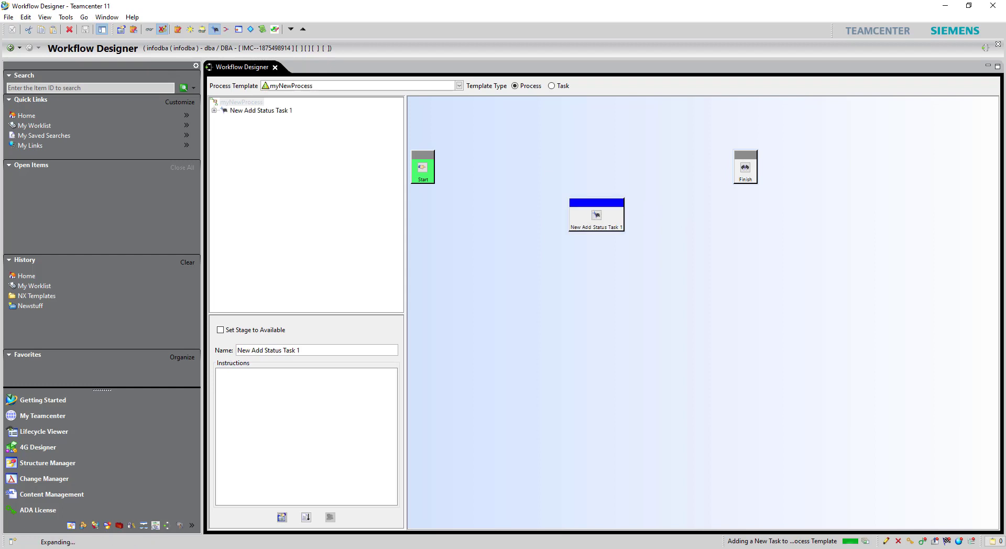
{"action": "left_click_drag", "start_coordinate": [617, 205], "coordinate": [513, 156]}
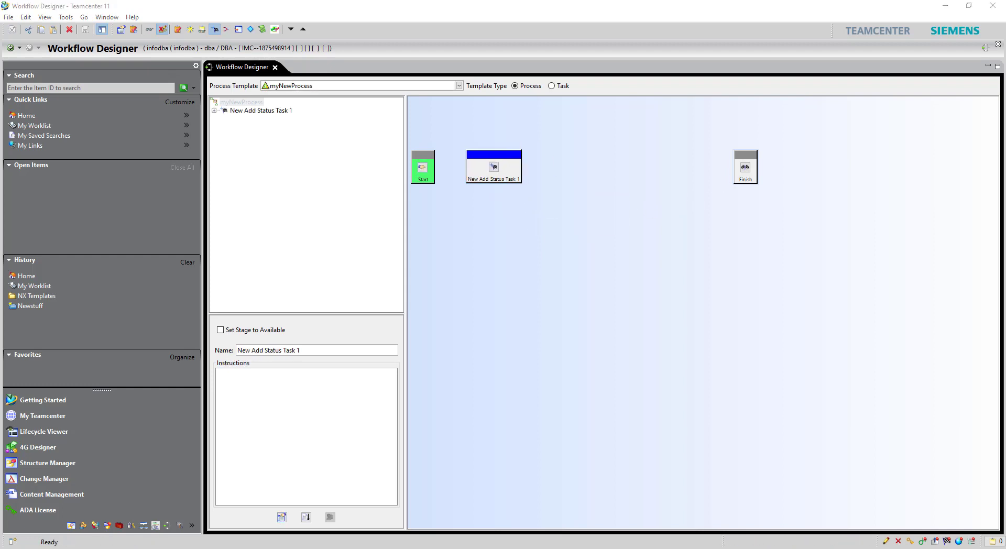
Step: Set the release status of New Add Status Task 1 to Pending
{"action": "right_click", "coordinate": [516, 173]}
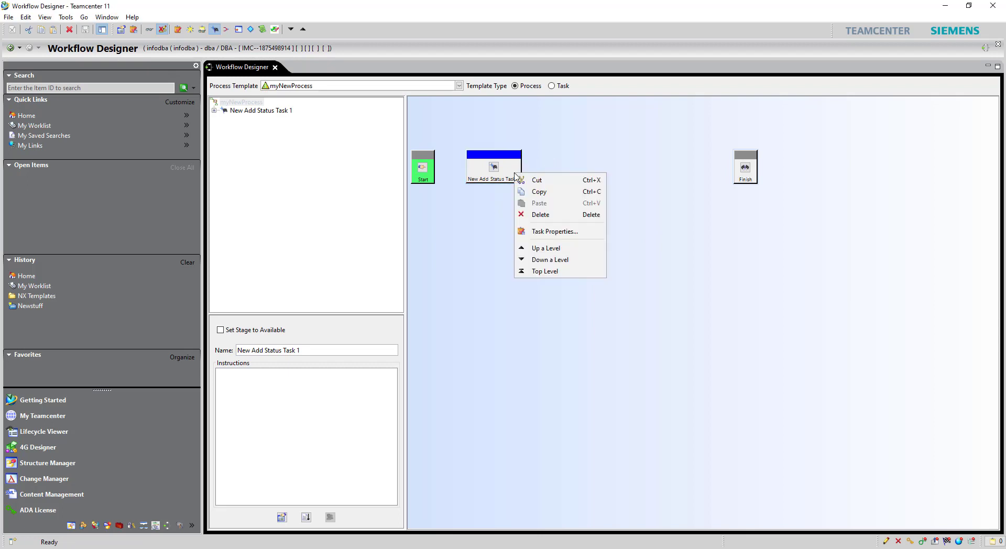
{"action": "left_click", "coordinate": [552, 233]}
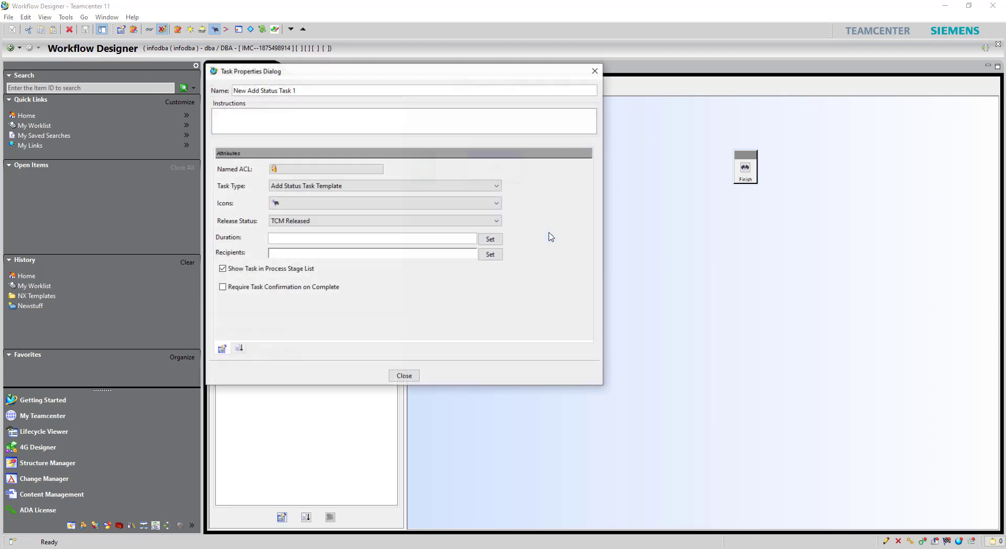
{"action": "left_click", "coordinate": [363, 223]}
{"action": "left_click", "coordinate": [316, 243]}
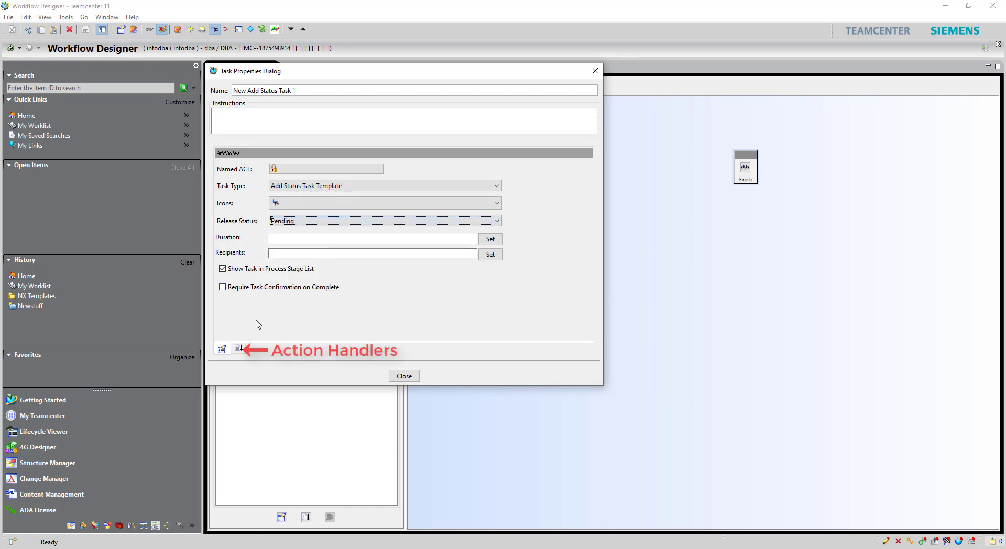
Step: Review the task's action handlers and select the Start action
{"action": "left_click", "coordinate": [239, 348]}
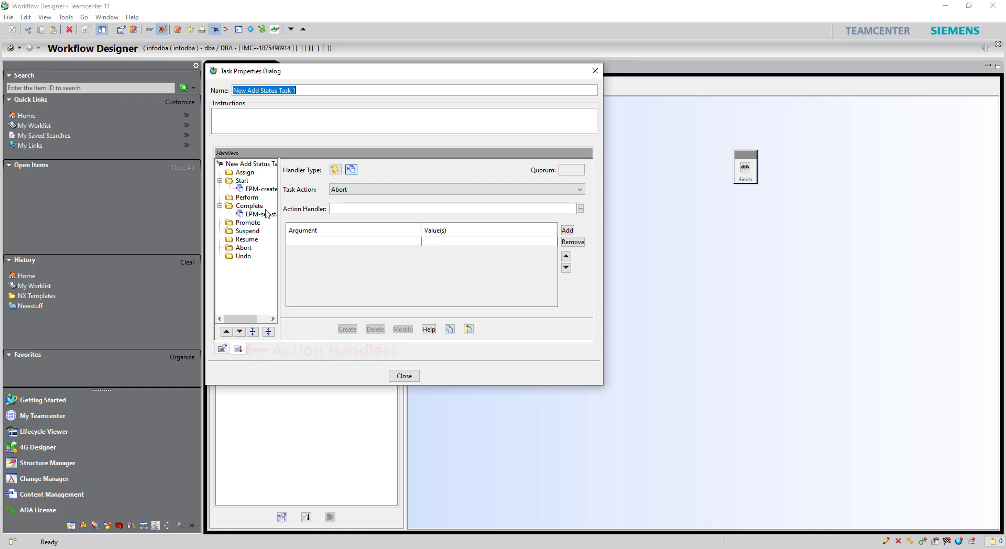
{"action": "left_click", "coordinate": [261, 190]}
{"action": "left_click", "coordinate": [266, 214]}
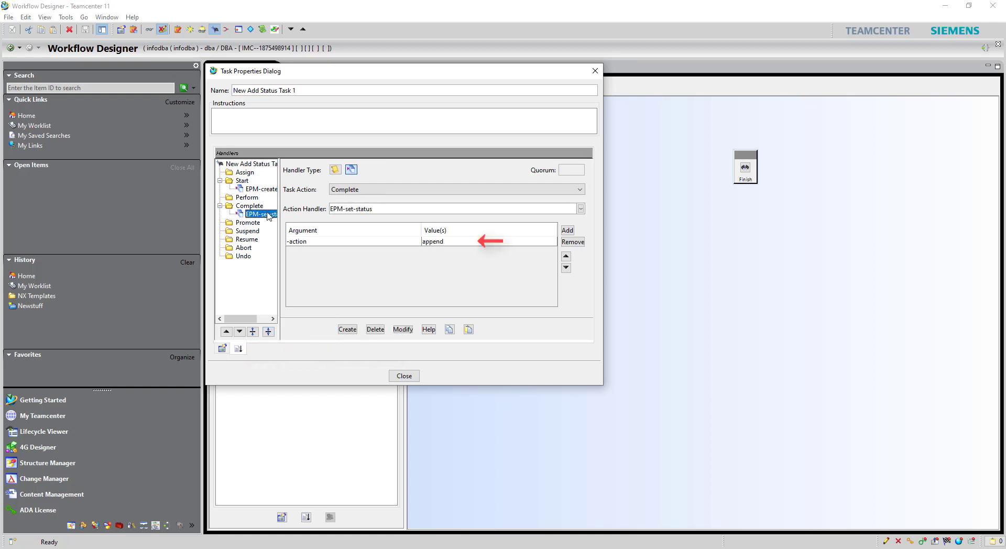
{"action": "left_click", "coordinate": [266, 190]}
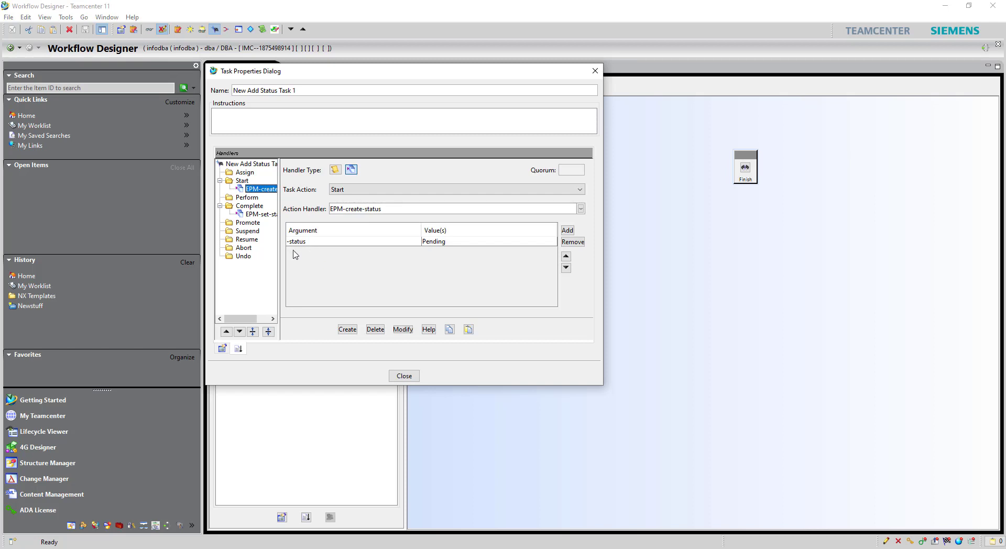
{"action": "left_click", "coordinate": [242, 181]}
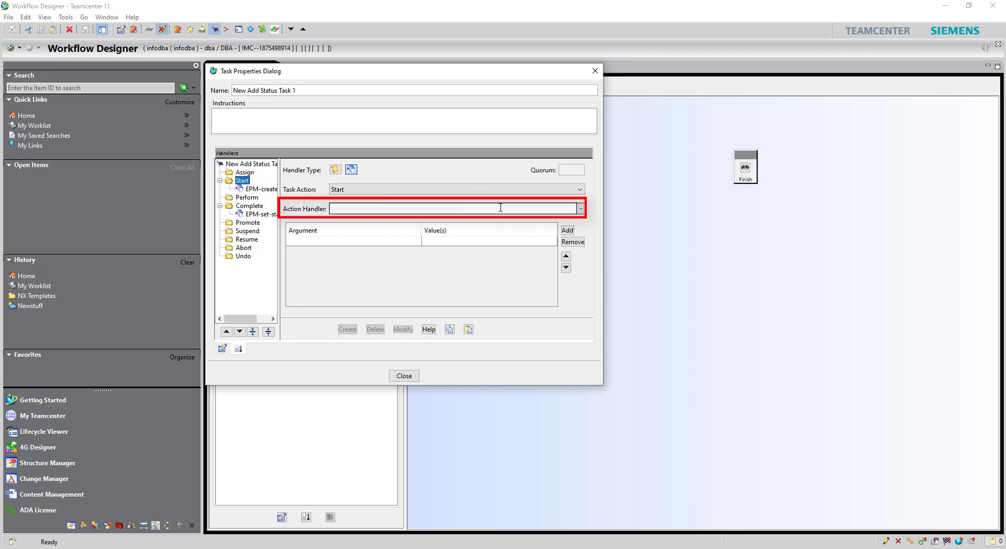
Step: Choose the EPM-set-status handler with the argument -action delete
{"action": "left_click", "coordinate": [579, 209]}
{"action": "scroll", "coordinate": [539, 260], "scroll_direction": "down", "scroll_amount": 4}
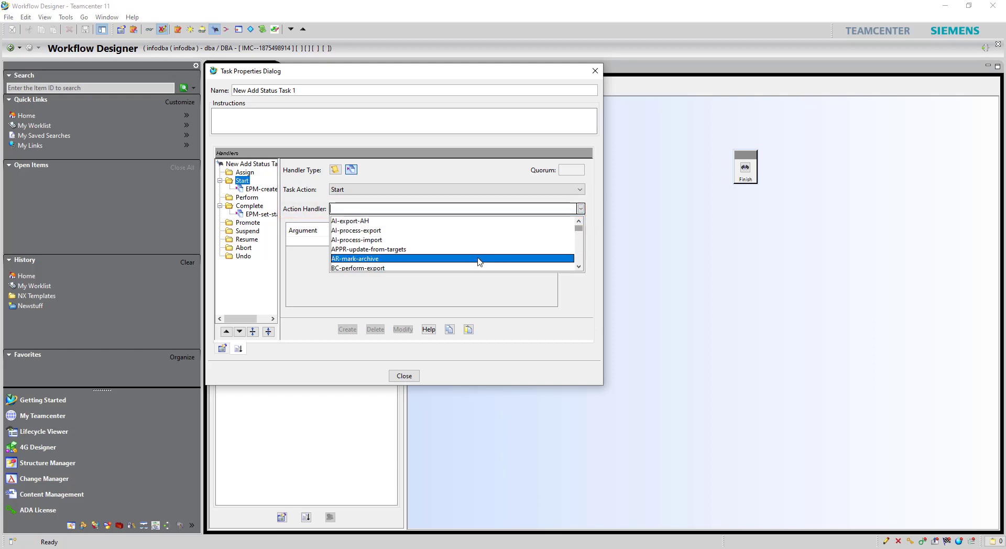
{"action": "scroll", "coordinate": [461, 258], "scroll_direction": "down", "scroll_amount": 6}
{"action": "scroll", "coordinate": [398, 252], "scroll_direction": "down", "scroll_amount": 8}
{"action": "scroll", "coordinate": [393, 246], "scroll_direction": "down", "scroll_amount": 4}
{"action": "scroll", "coordinate": [373, 257], "scroll_direction": "down", "scroll_amount": 2}
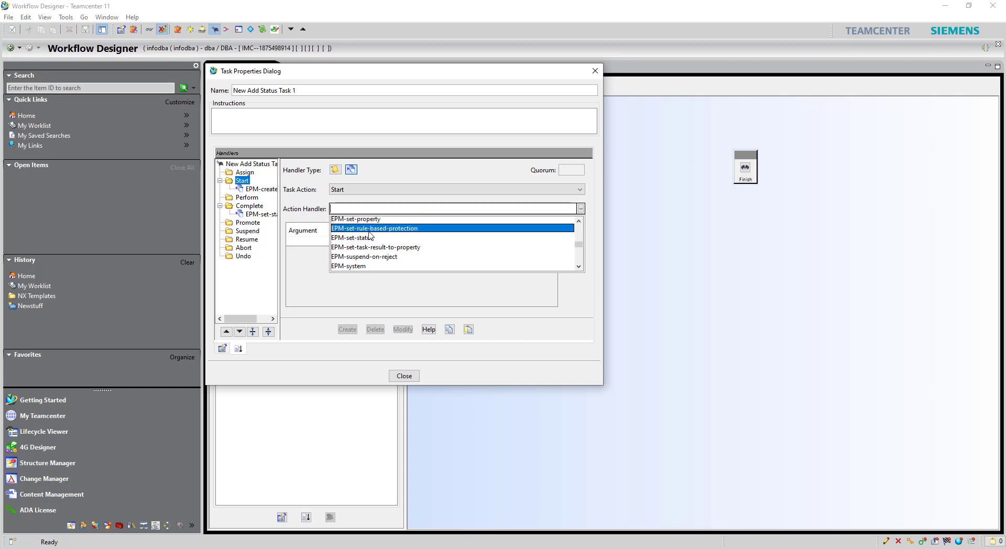
{"action": "left_click", "coordinate": [349, 244]}
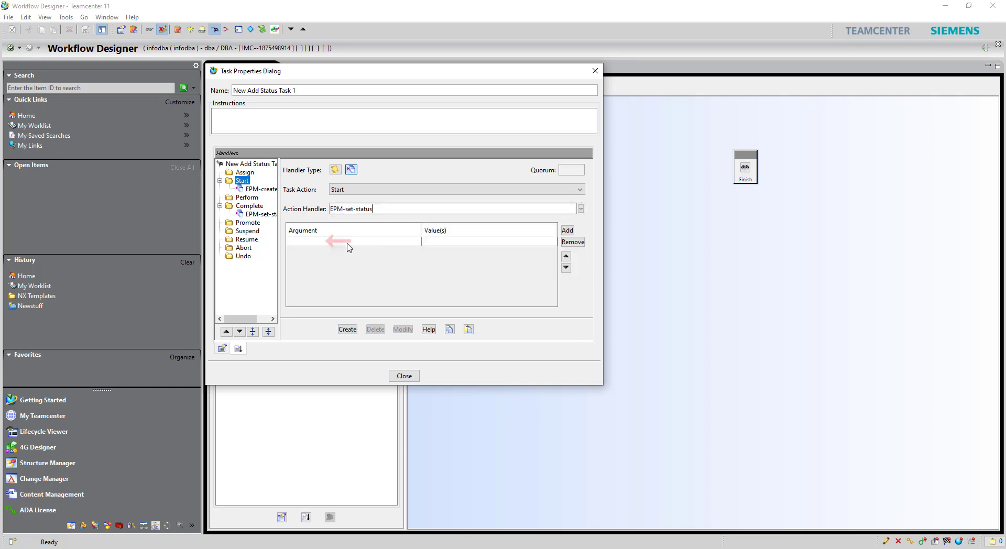
{"action": "left_click", "coordinate": [348, 244]}
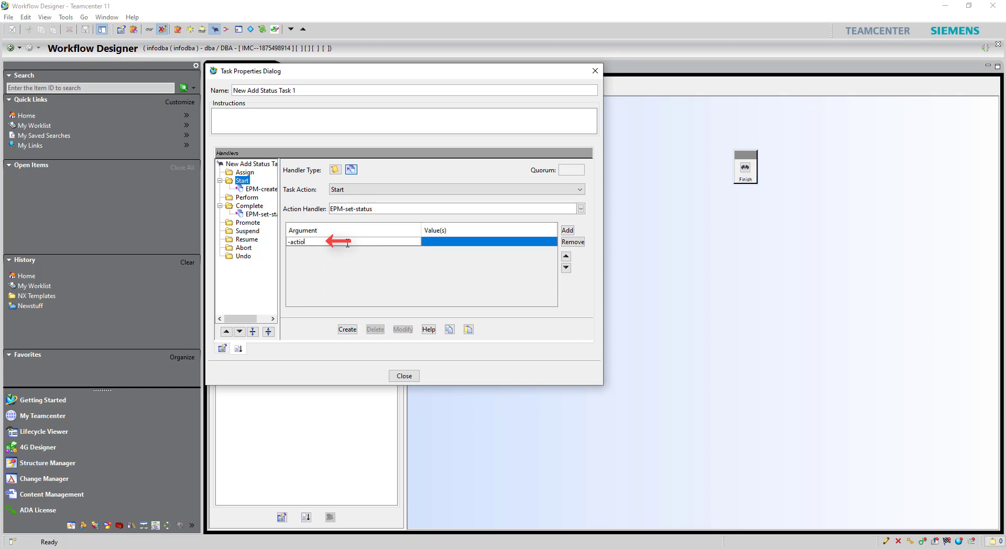
{"action": "key", "text": "Tab"}
{"action": "type", "text": "dele"}
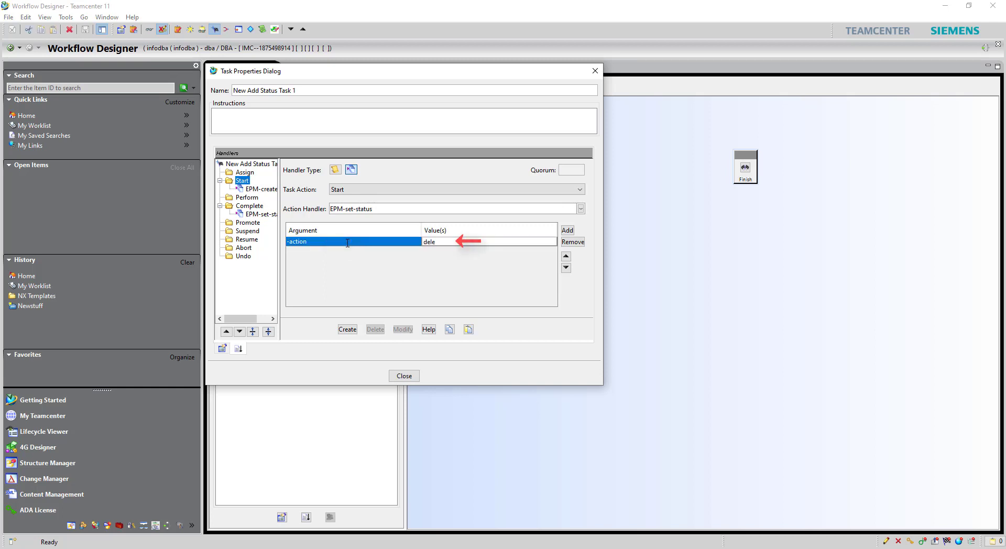
{"action": "type", "text": "te"}
{"action": "key", "text": "Return"}
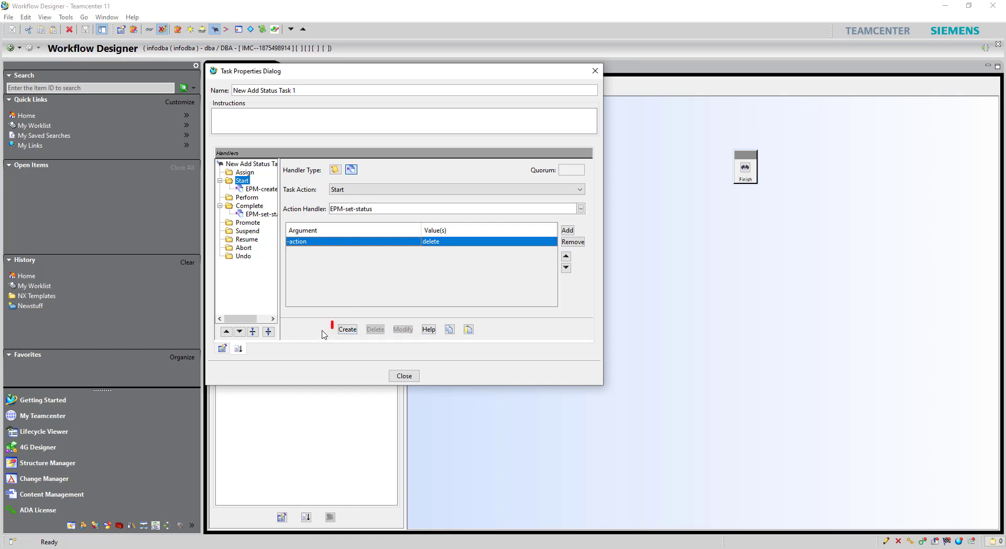
Step: Add the handler ahead of EPM-create-status at Start, then connect Start to the task
{"action": "left_click", "coordinate": [348, 330]}
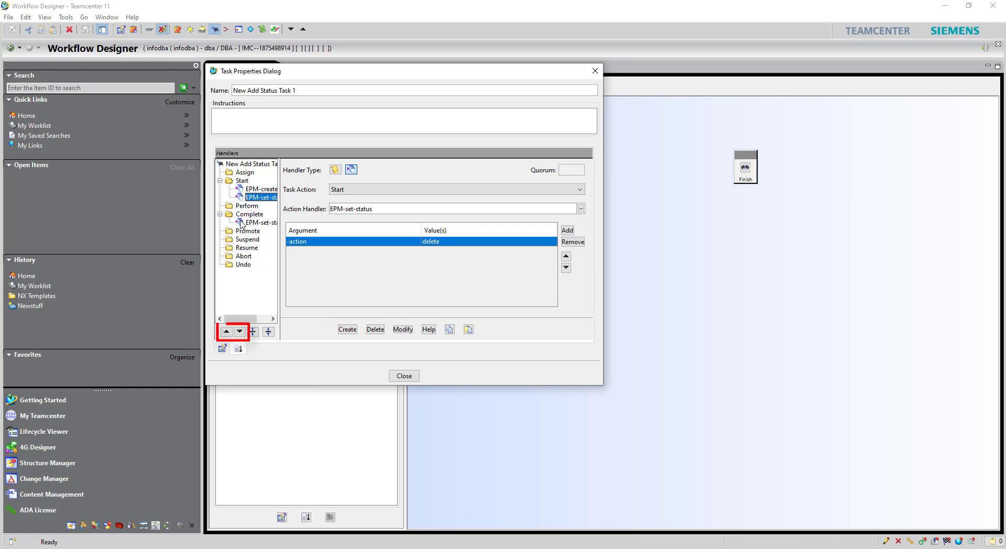
{"action": "left_click", "coordinate": [226, 331]}
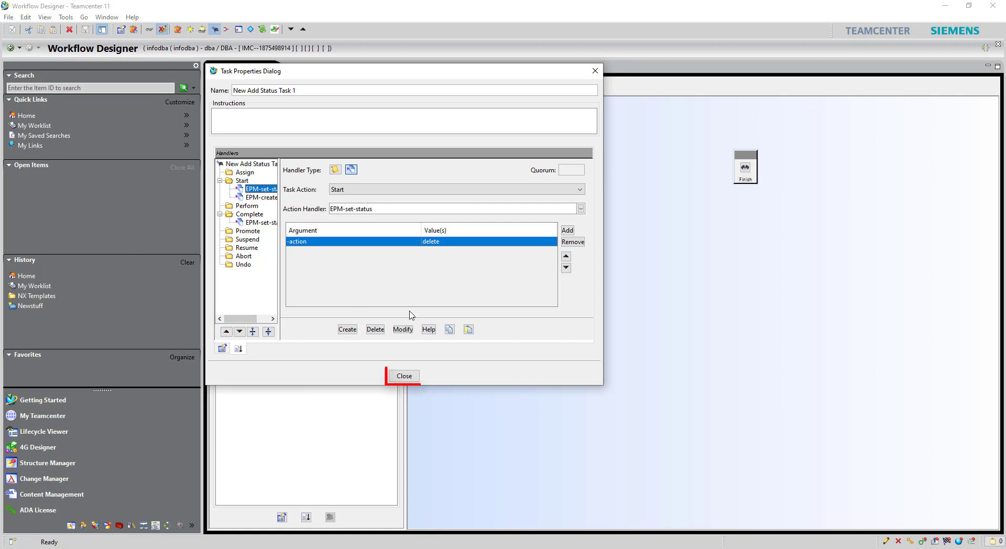
{"action": "left_click", "coordinate": [404, 375]}
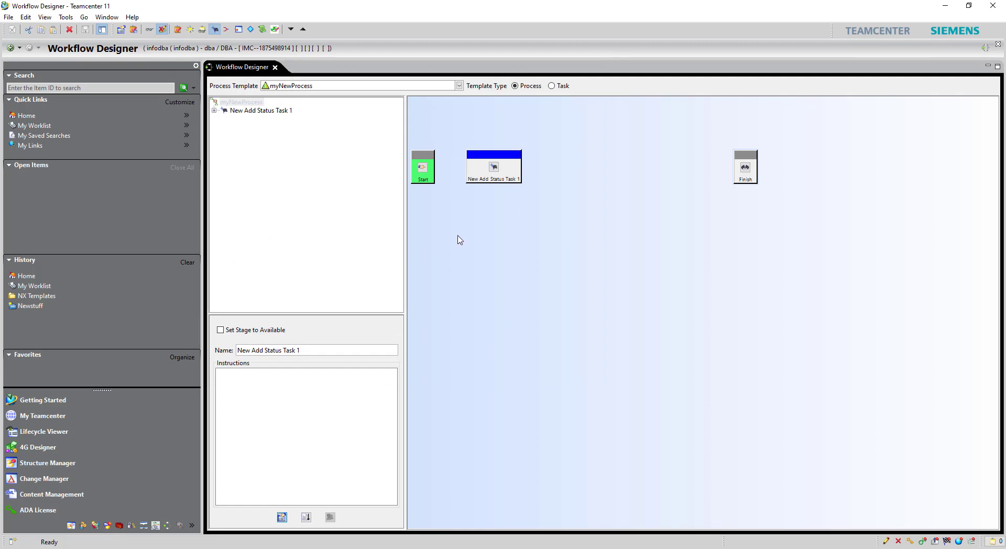
{"action": "left_click_drag", "start_coordinate": [424, 184], "coordinate": [485, 176]}
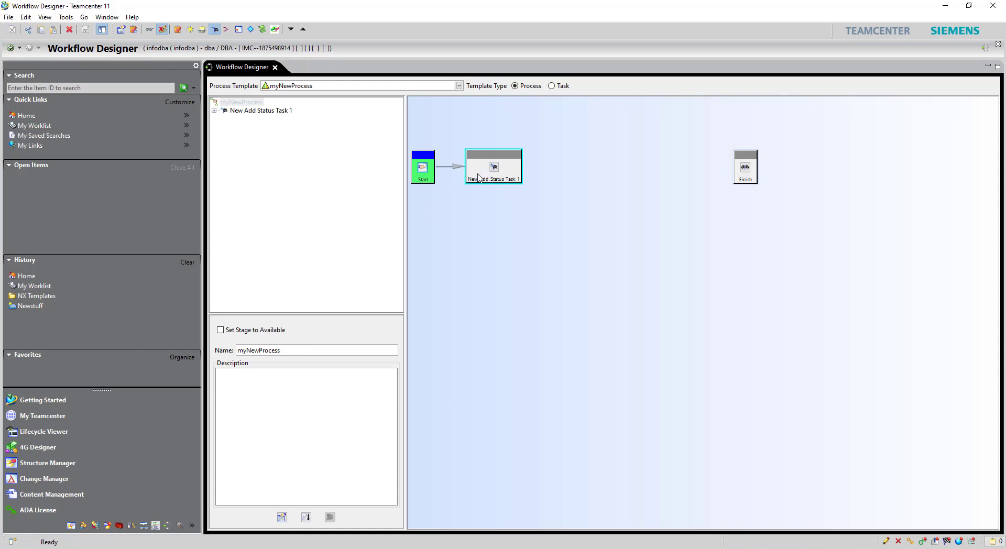
Step: Rename the status task to Add_Status_Pending in its task properties
{"action": "right_click", "coordinate": [478, 175]}
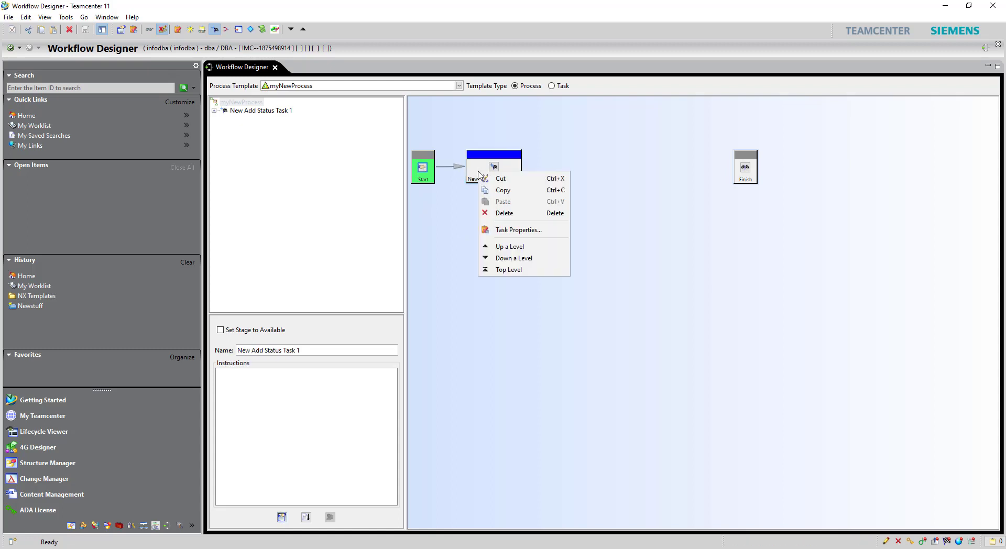
{"action": "left_click", "coordinate": [506, 228]}
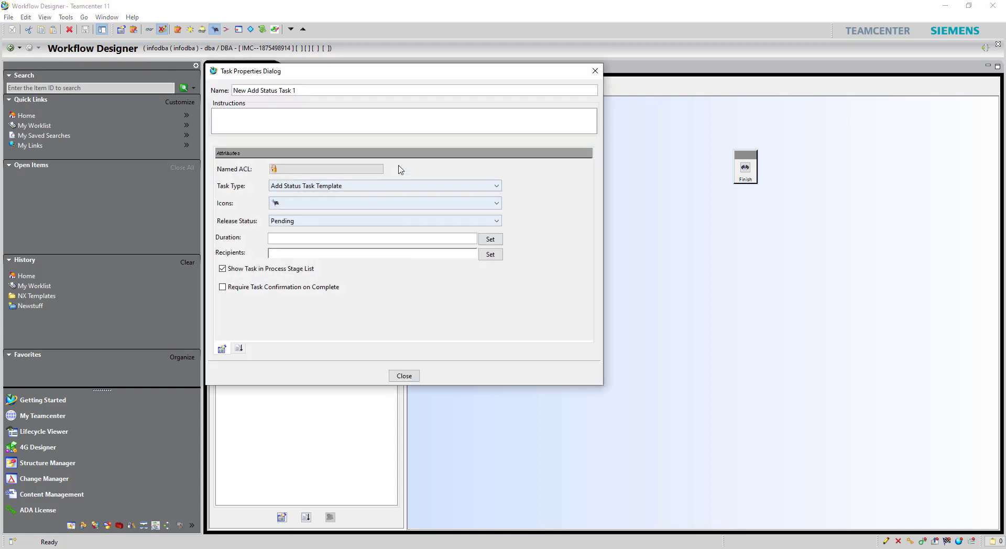
{"action": "triple_click", "coordinate": [321, 89]}
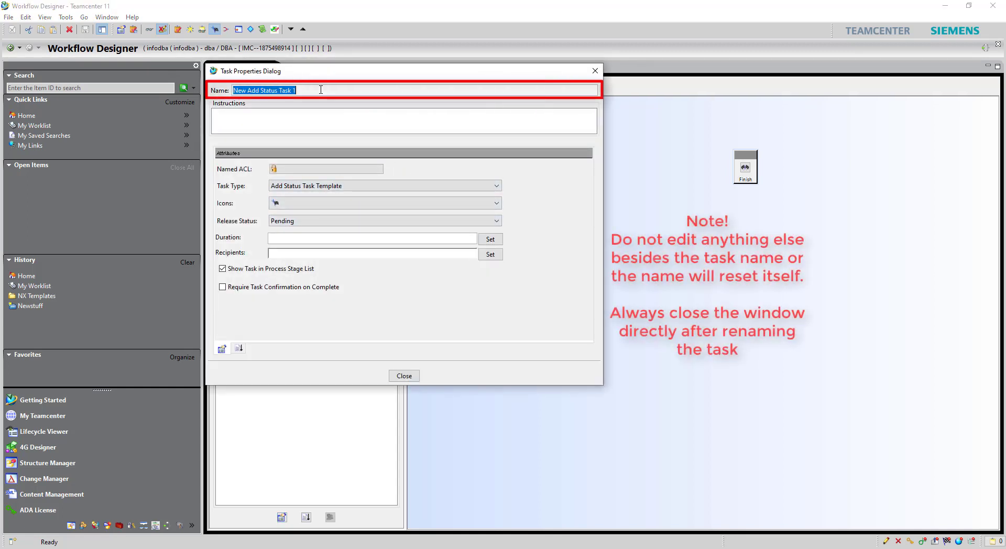
{"action": "type", "text": "Add_Status_Pending"}
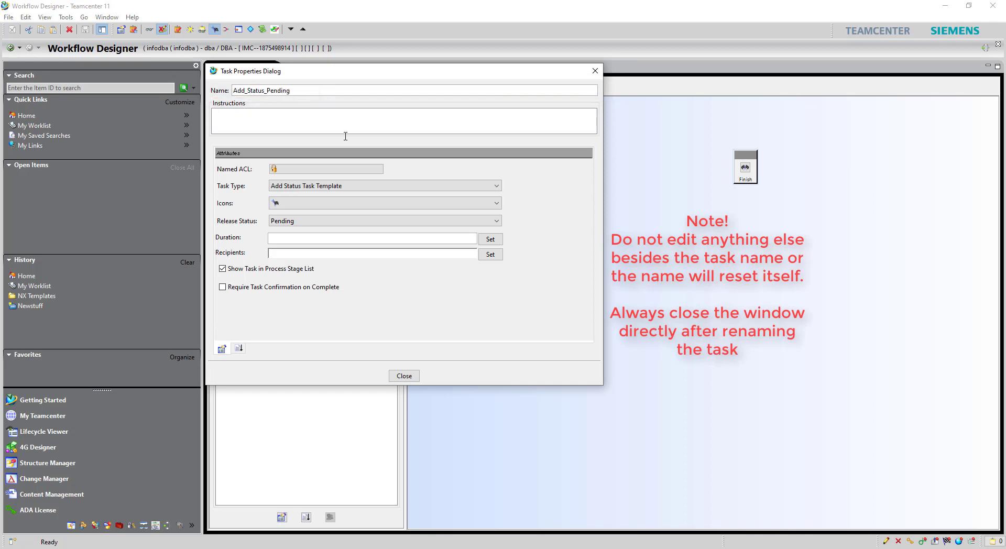
{"action": "left_click", "coordinate": [404, 376]}
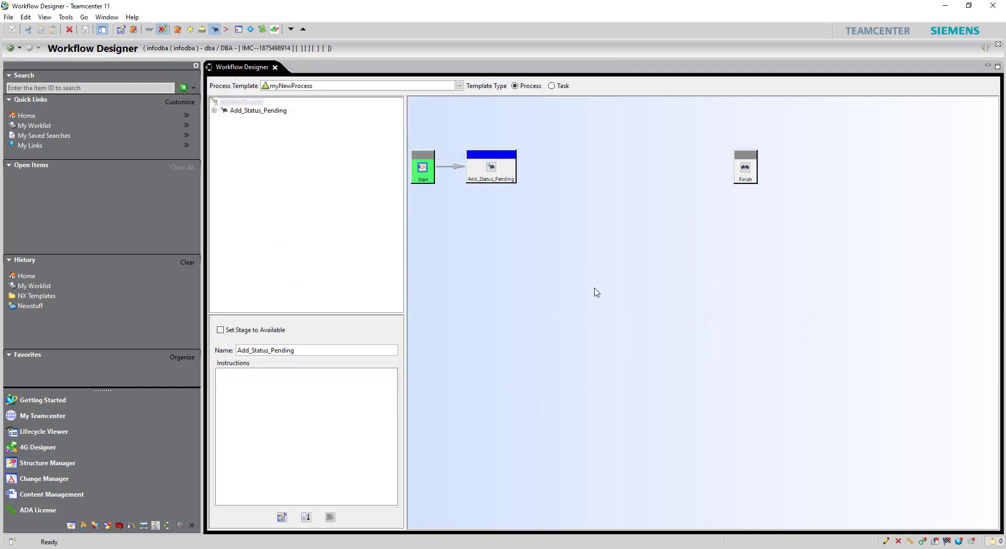
Step: Add a Review Task after Add_Status_Pending and connect the two
{"action": "right_click", "coordinate": [591, 217]}
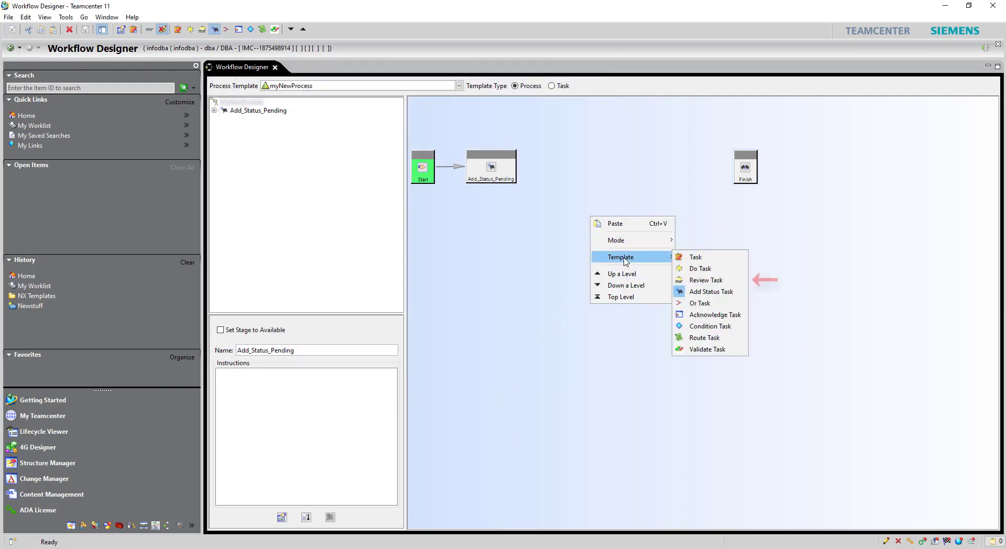
{"action": "left_click", "coordinate": [692, 269]}
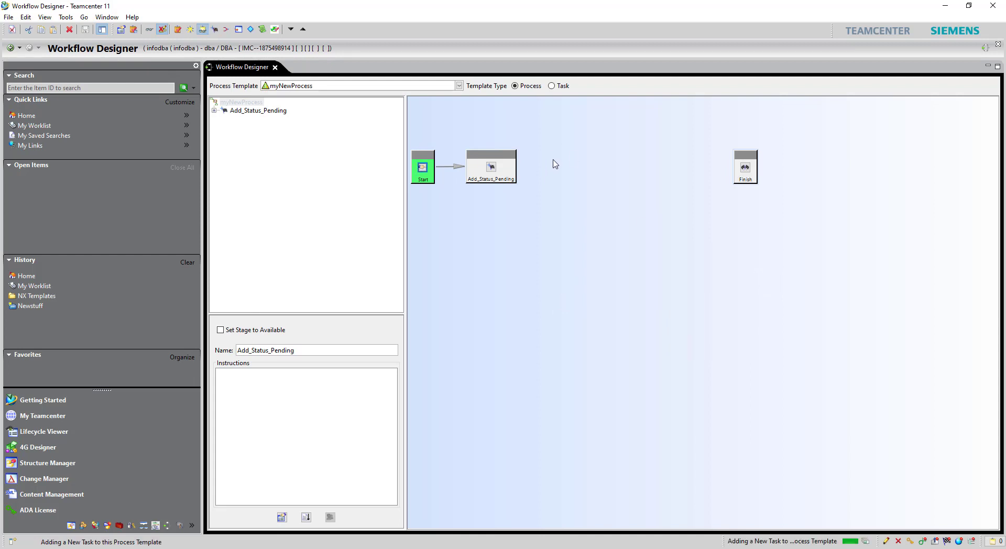
{"action": "left_click_drag", "start_coordinate": [557, 148], "coordinate": [568, 156]}
{"action": "left_click_drag", "start_coordinate": [495, 167], "coordinate": [547, 171]}
Step: Rename the new review task to Review
{"action": "left_click", "coordinate": [573, 177]}
{"action": "right_click", "coordinate": [575, 181]}
{"action": "left_click", "coordinate": [597, 234]}
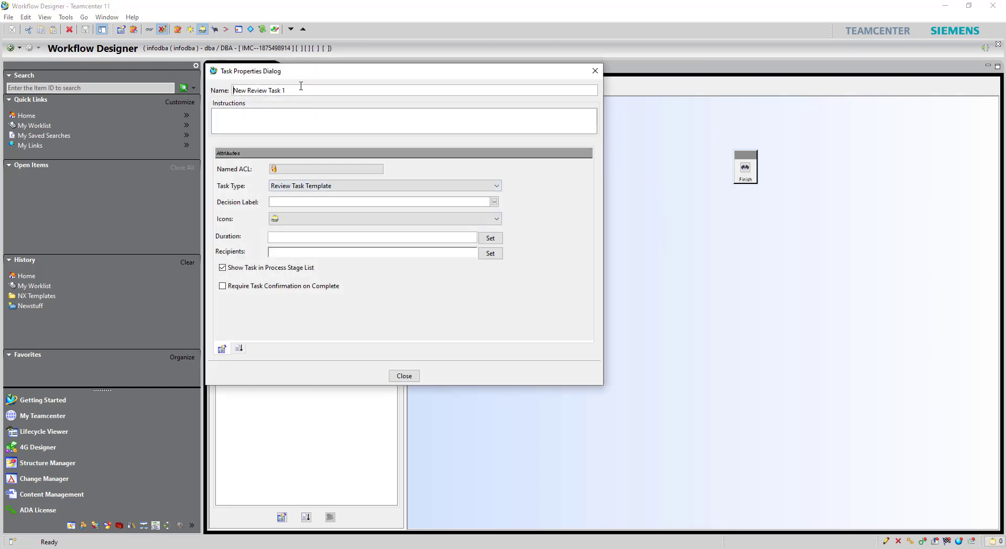
{"action": "left_click", "coordinate": [301, 90]}
{"action": "key", "text": "BackSpace"}
{"action": "key", "text": "BackSpace"}
{"action": "key", "text": "BackSpace"}
{"action": "key", "text": "BackSpace"}
{"action": "key", "text": "BackSpace"}
{"action": "key", "text": "BackSpace"}
{"action": "key", "text": "BackSpace"}
{"action": "key", "text": "BackSpace"}
{"action": "key", "text": "BackSpace"}
{"action": "key", "text": "BackSpace"}
{"action": "key", "text": "BackSpace"}
{"action": "key", "text": "BackSpace"}
{"action": "key", "text": "BackSpace"}
{"action": "key", "text": "BackSpace"}
{"action": "key", "text": "BackSpace"}
{"action": "key", "text": "BackSpace"}
{"action": "key", "text": "BackSpace"}
{"action": "left_click", "coordinate": [404, 376]}
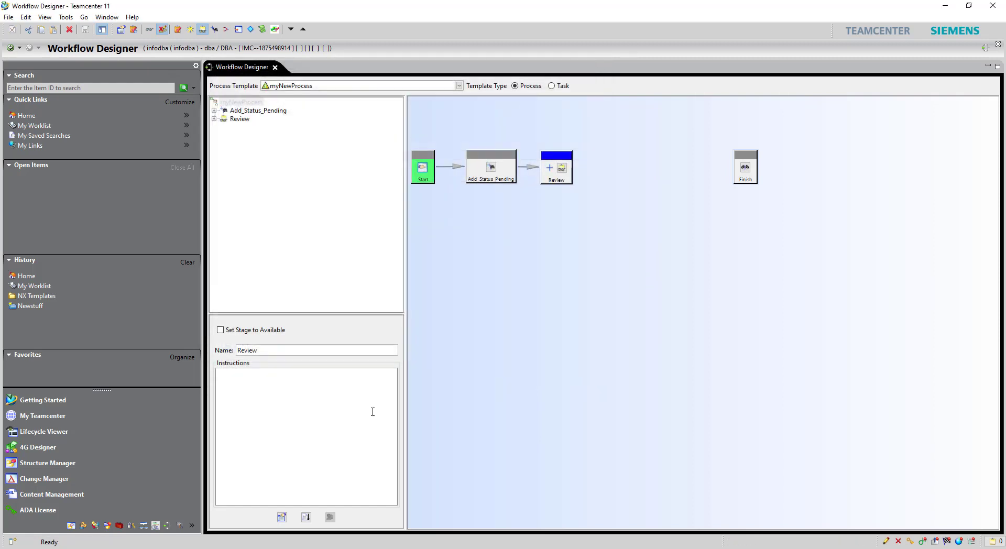
Step: Add the EPM-inherit handler to the Review task's Start action
{"action": "left_click", "coordinate": [306, 517]}
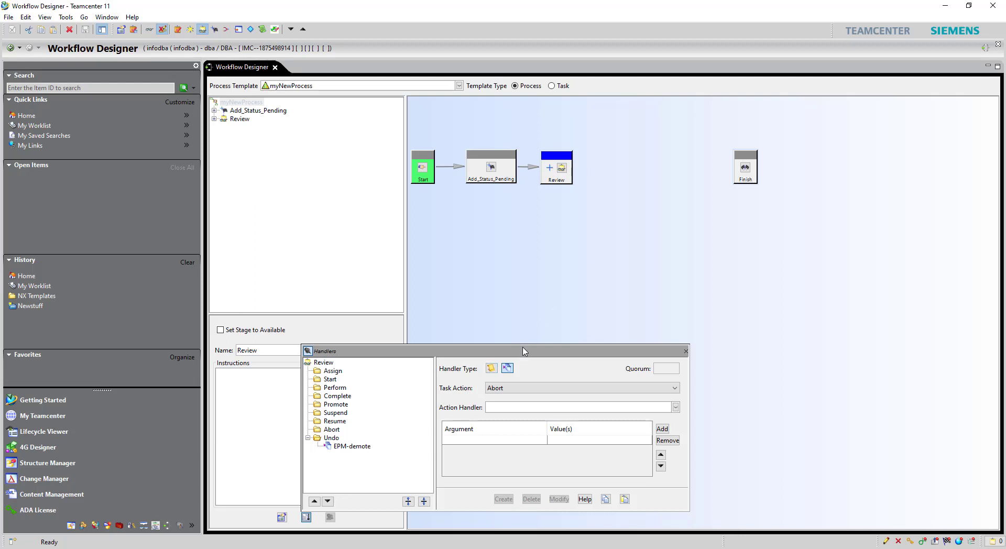
{"action": "left_click", "coordinate": [330, 379]}
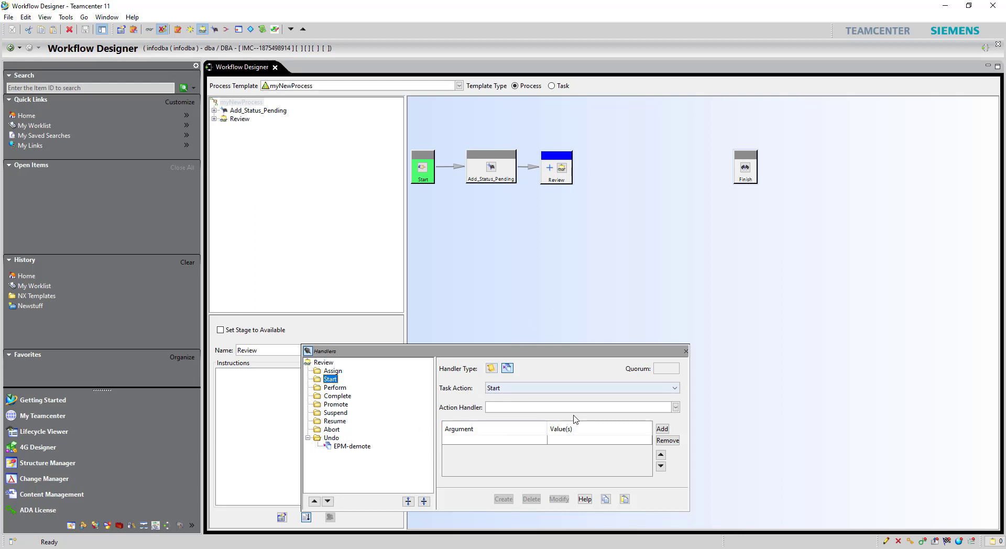
{"action": "left_click", "coordinate": [676, 407]}
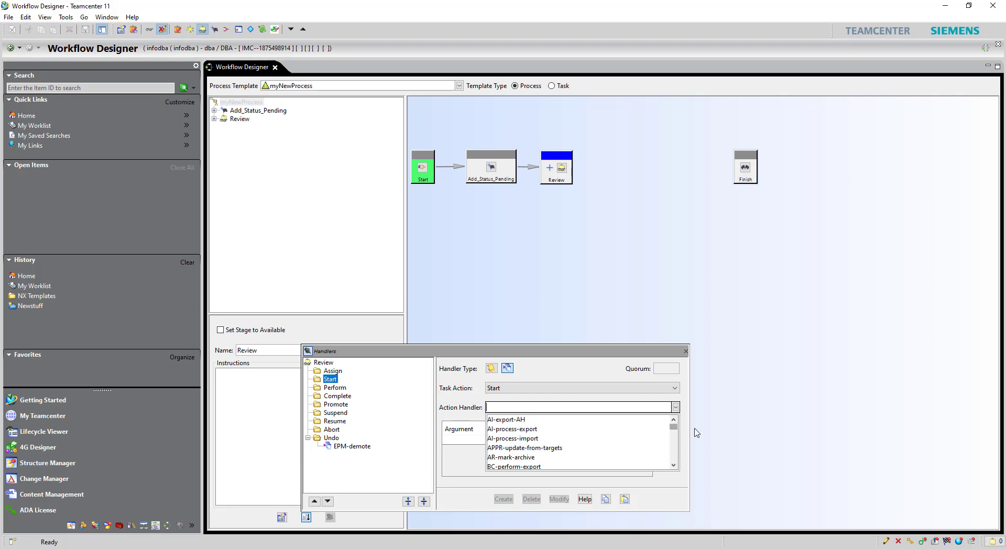
{"action": "left_click_drag", "start_coordinate": [674, 426], "coordinate": [676, 443]}
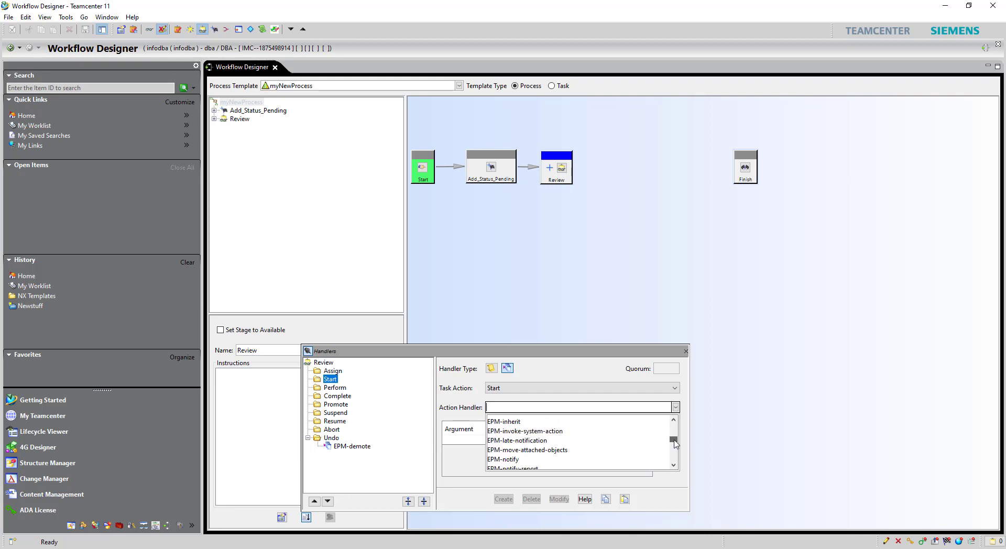
{"action": "left_click", "coordinate": [596, 420]}
{"action": "left_click", "coordinate": [504, 498]}
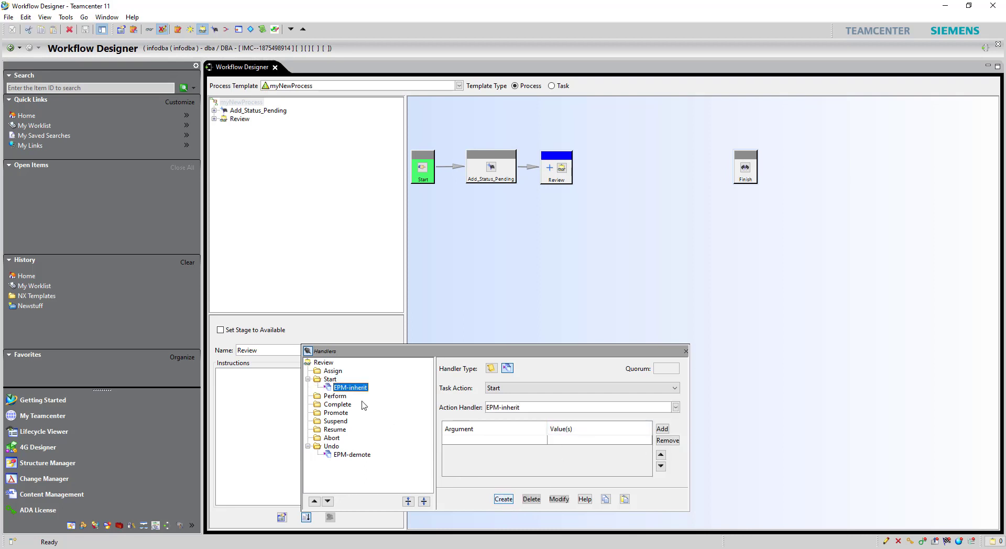
Step: Add EPM-set-rule-based-protection to the Start action as well and close the Handlers window
{"action": "left_click", "coordinate": [676, 408]}
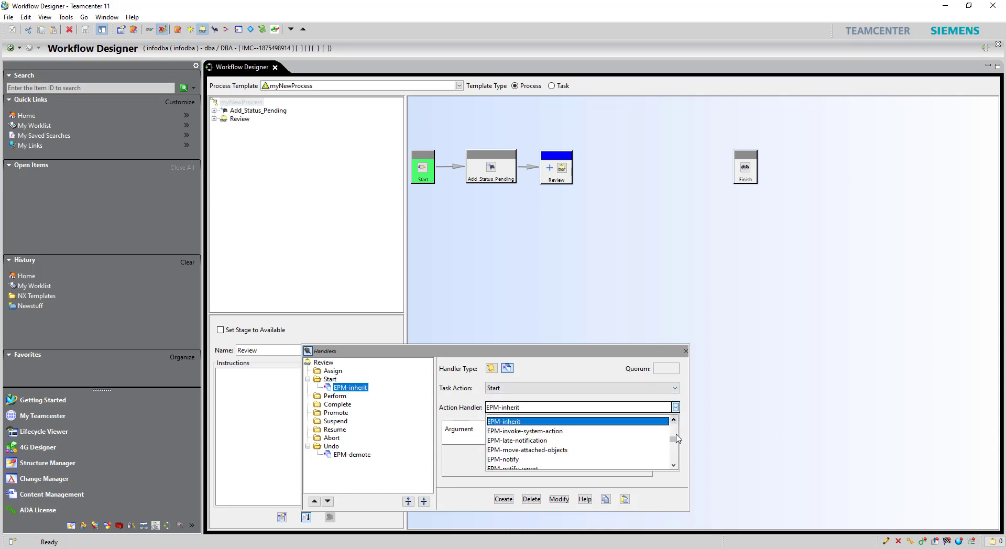
{"action": "scroll", "coordinate": [603, 454], "scroll_direction": "down", "scroll_amount": 1}
{"action": "scroll", "coordinate": [571, 455], "scroll_direction": "down", "scroll_amount": 2}
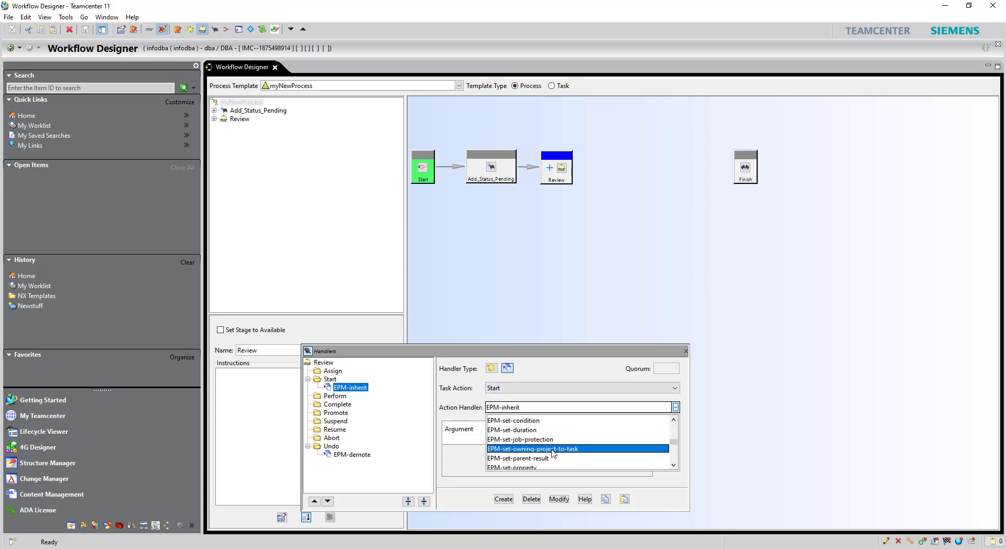
{"action": "scroll", "coordinate": [549, 454], "scroll_direction": "down", "scroll_amount": 2}
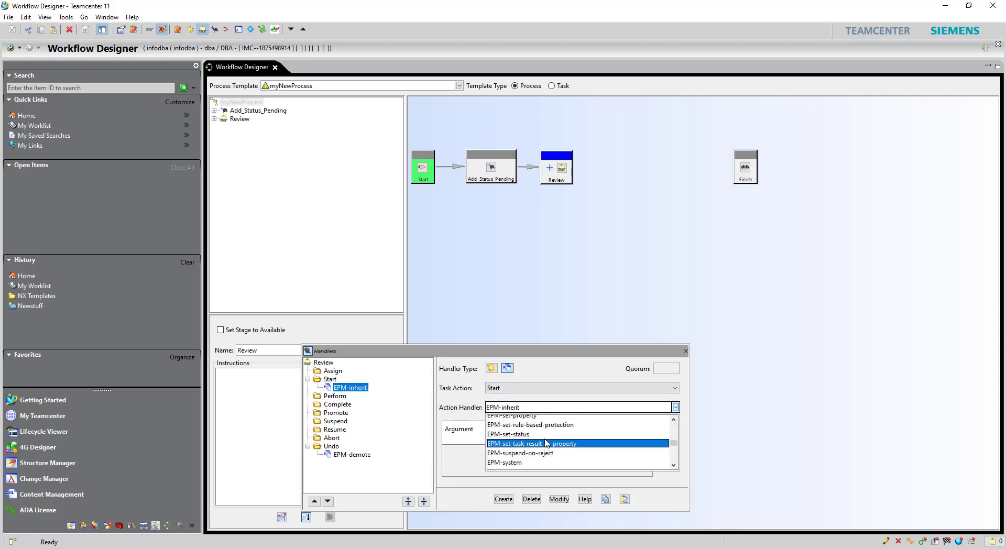
{"action": "left_click", "coordinate": [545, 425]}
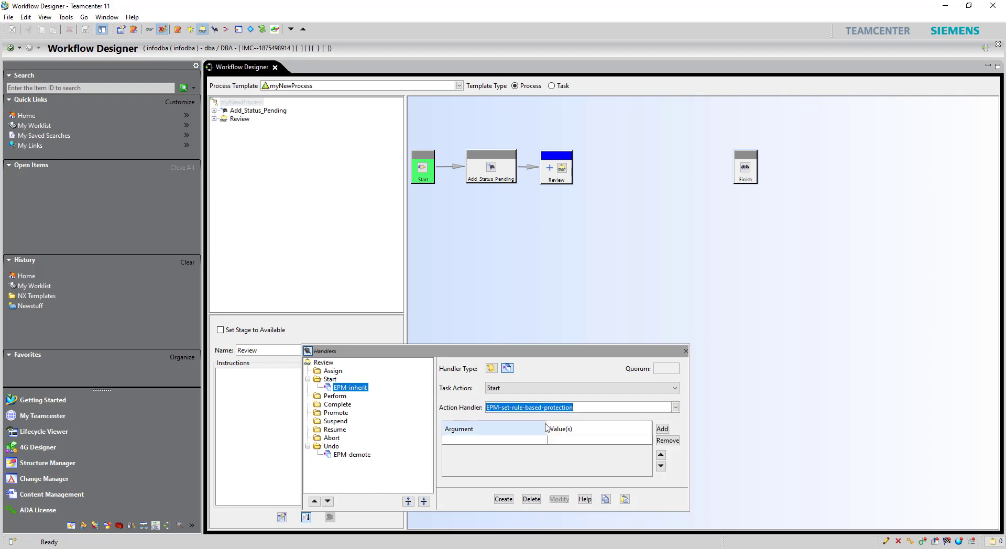
{"action": "left_click", "coordinate": [504, 499]}
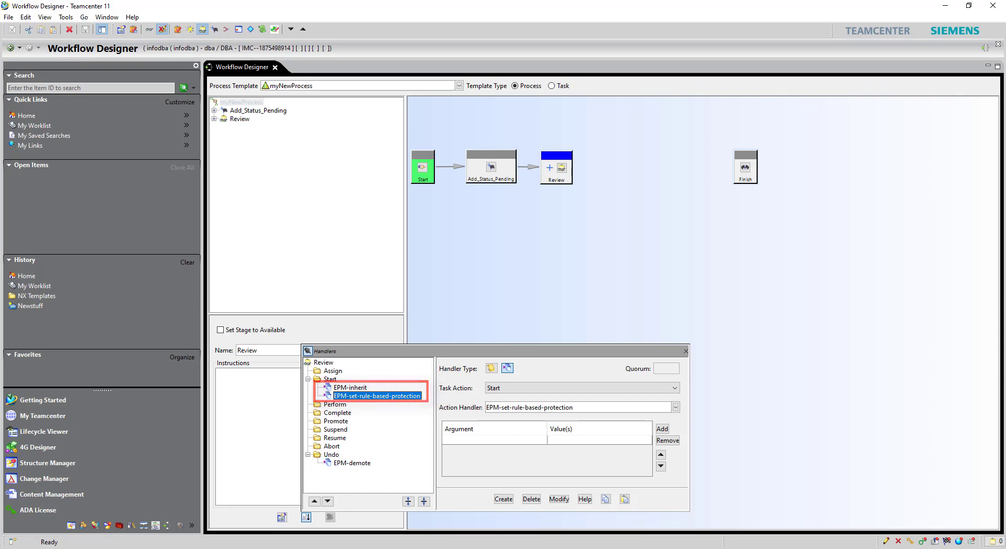
{"action": "left_click", "coordinate": [685, 351]}
Step: Open the Review task's subtasks and select select-signoff-team
{"action": "double_click", "coordinate": [551, 179]}
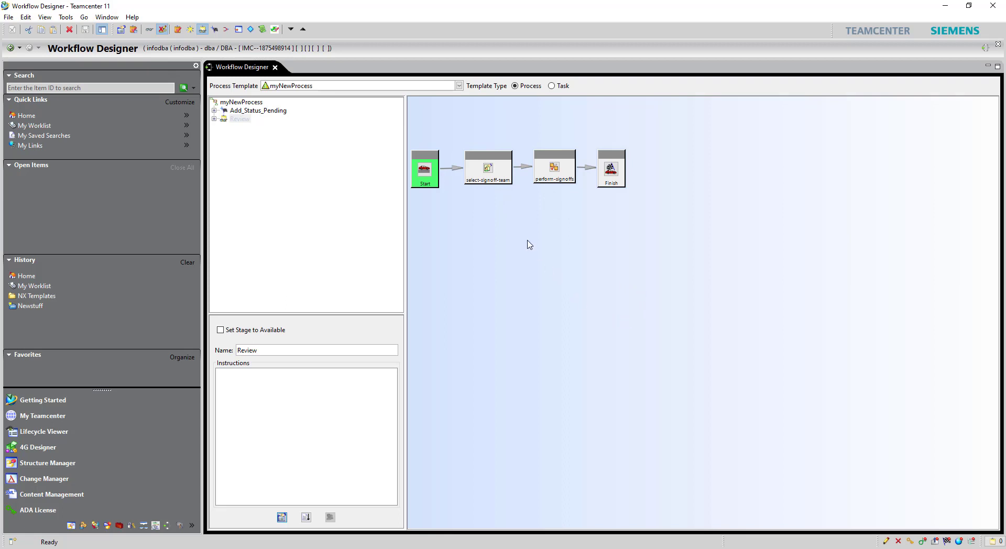
{"action": "left_click", "coordinate": [489, 171]}
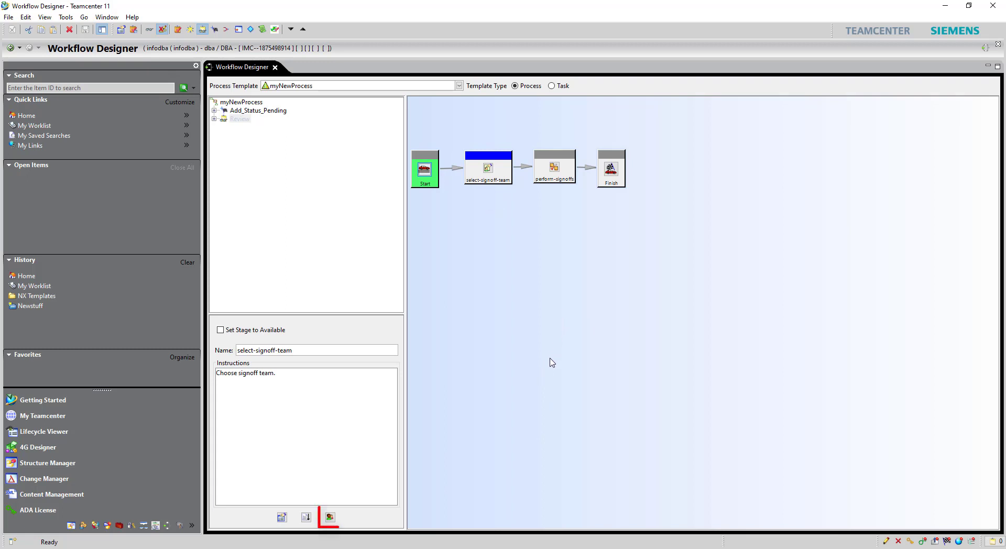
Step: Create a LineDesigner.Engineering signoff profile allowing sub-group members, then close the profiles window
{"action": "left_click", "coordinate": [330, 517]}
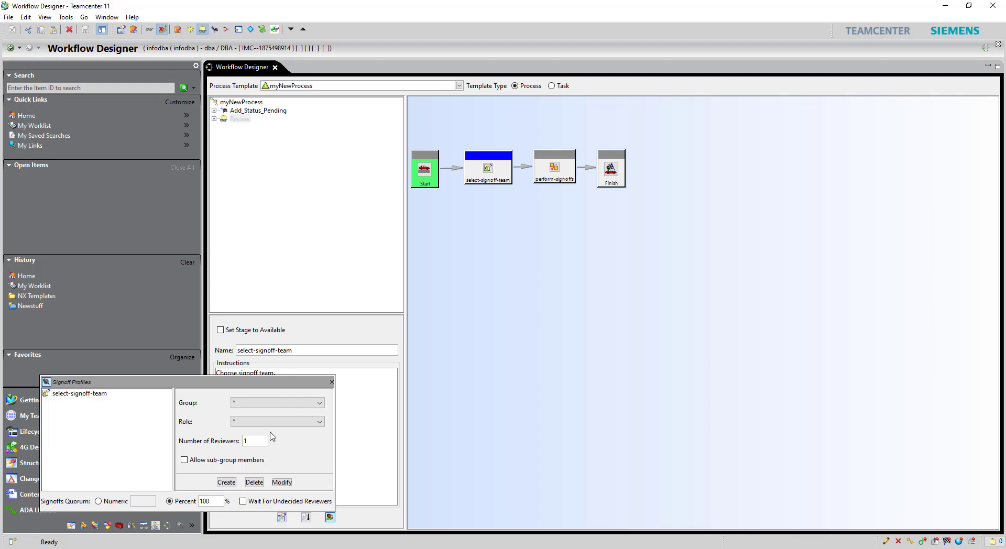
{"action": "left_click", "coordinate": [263, 403]}
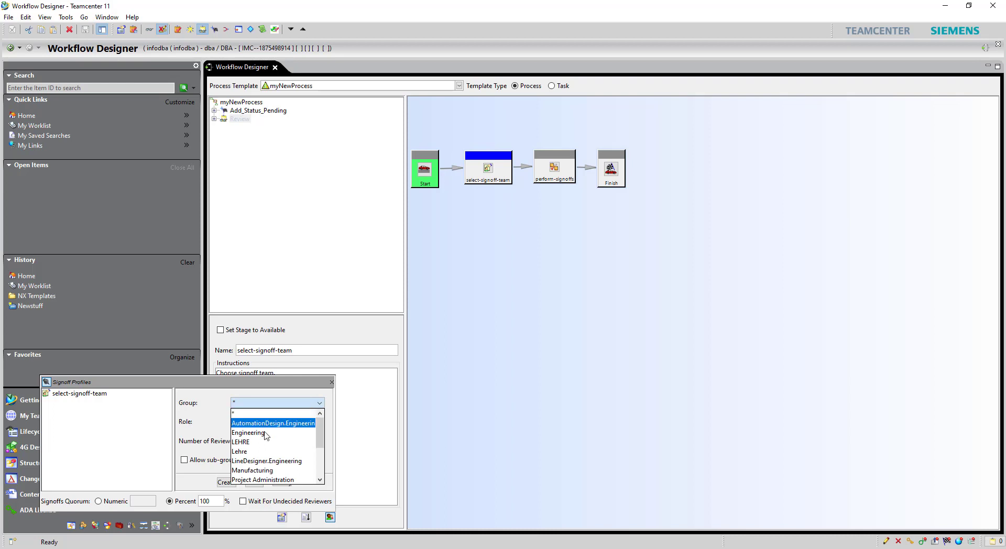
{"action": "left_click", "coordinate": [279, 462]}
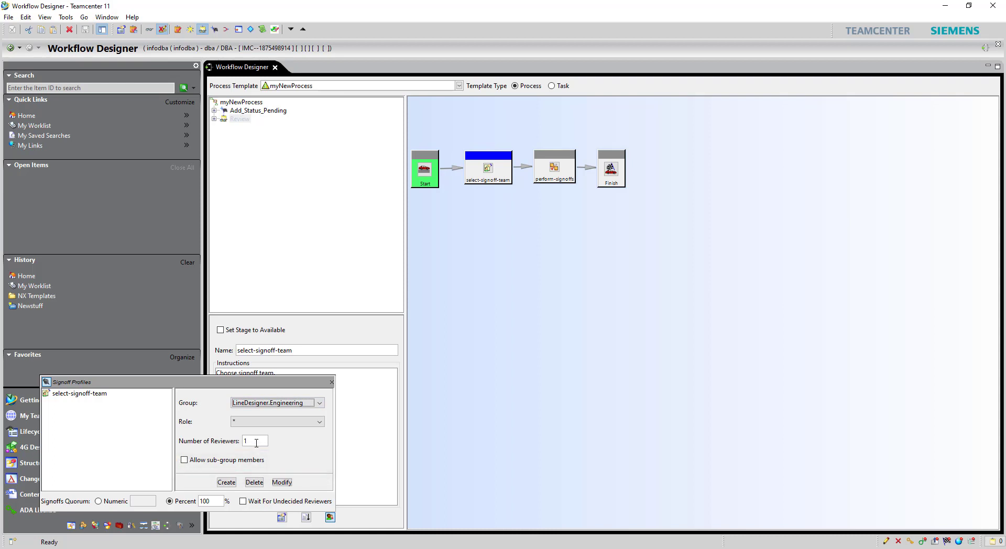
{"action": "left_click", "coordinate": [257, 403]}
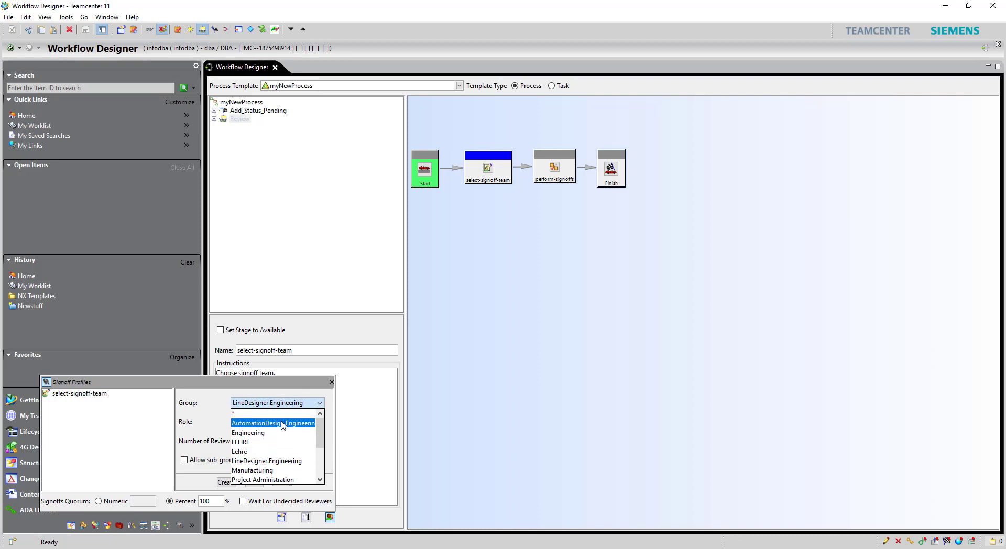
{"action": "left_click", "coordinate": [233, 461]}
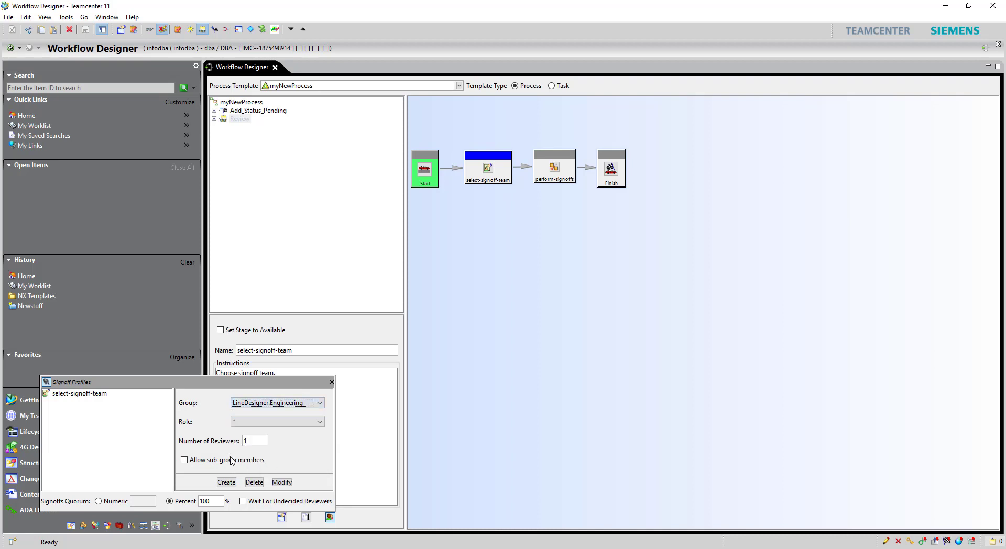
{"action": "left_click", "coordinate": [233, 461]}
{"action": "left_click", "coordinate": [227, 482]}
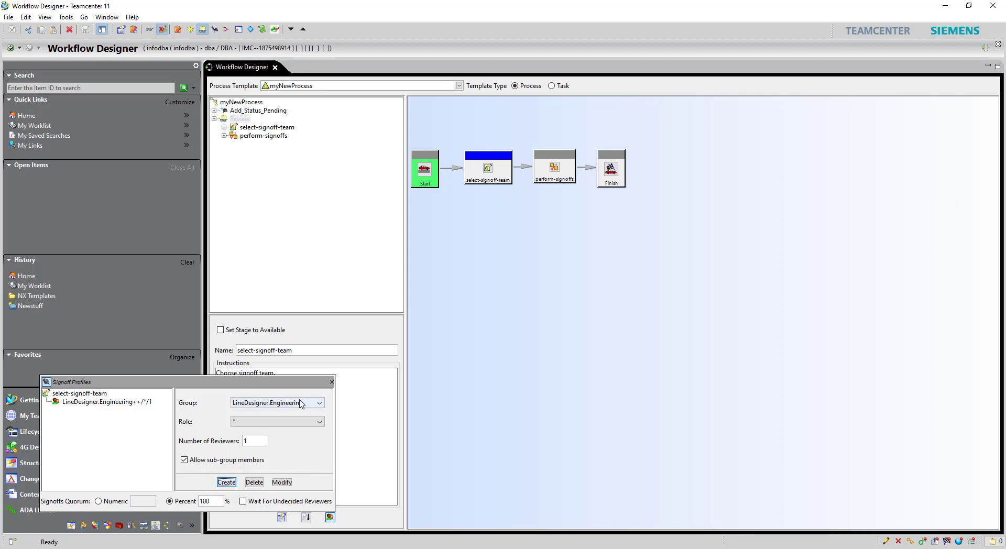
{"action": "left_click", "coordinate": [331, 384]}
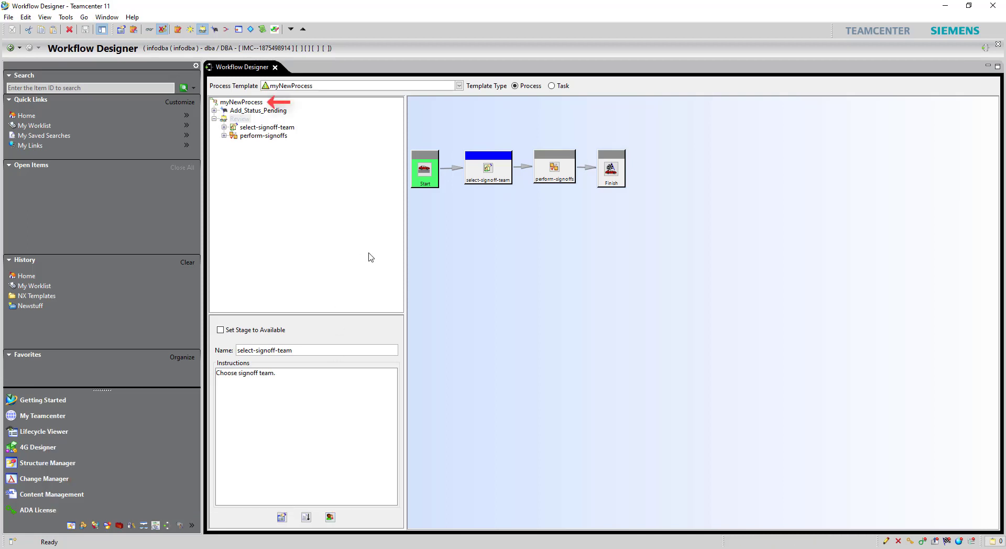
Step: Return to the top-level myNewProcess flow and place a new Add Status task below Review
{"action": "left_click", "coordinate": [246, 103]}
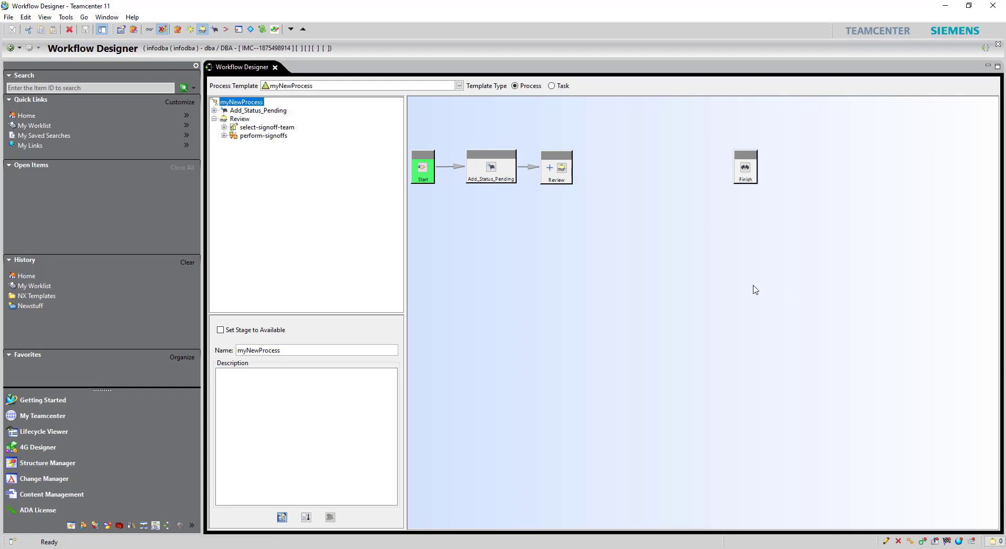
{"action": "right_click", "coordinate": [681, 250]}
{"action": "mouse_move", "coordinate": [732, 293]}
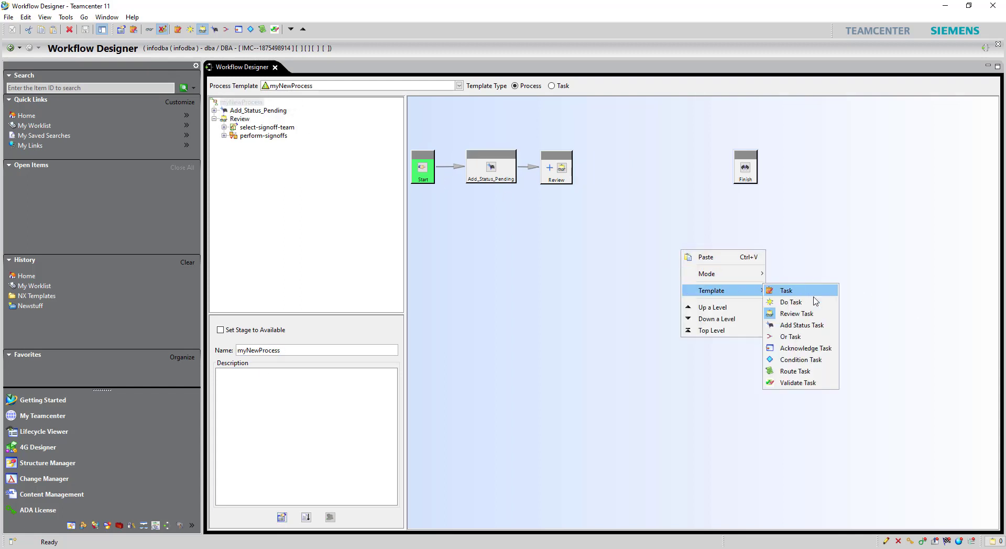
{"action": "left_click", "coordinate": [804, 330]}
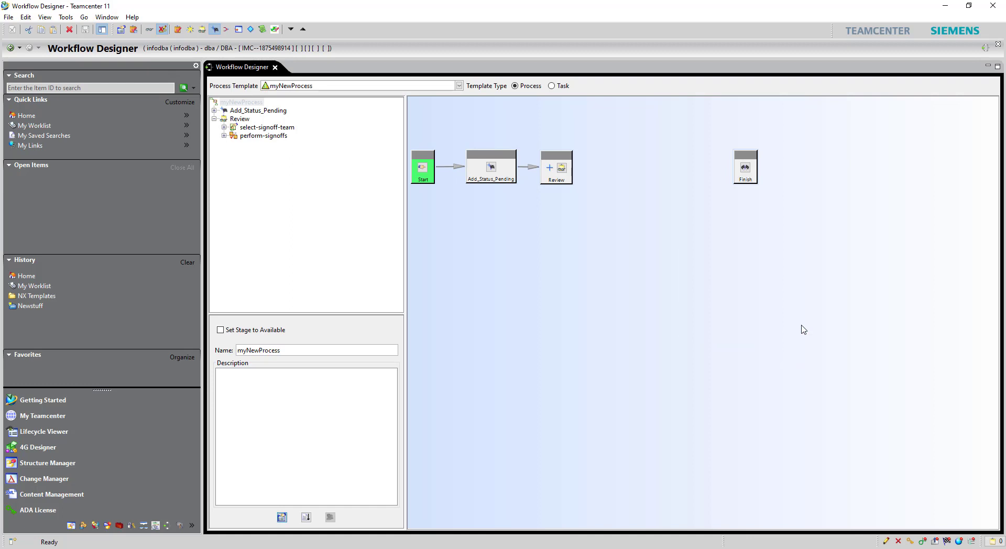
{"action": "left_click", "coordinate": [621, 211]}
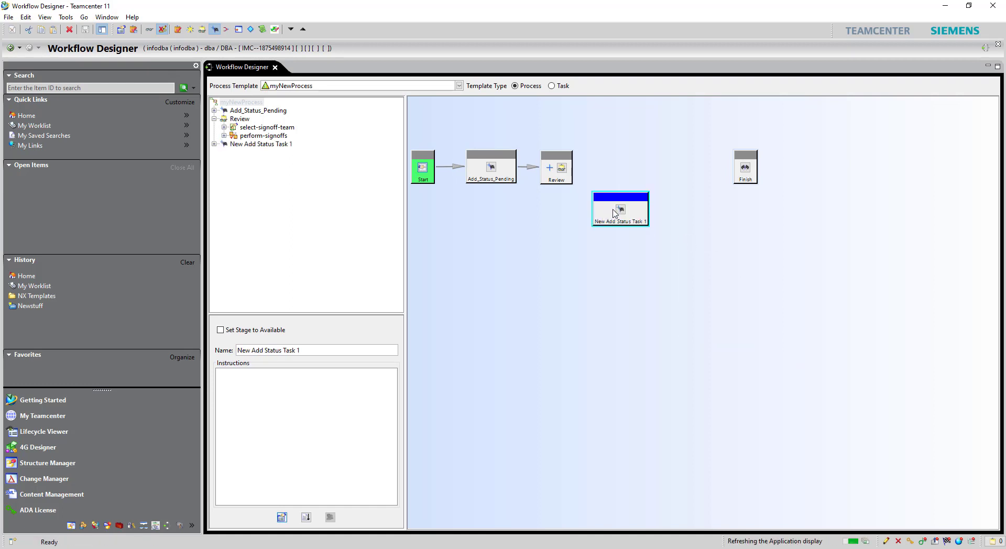
Step: Set the new Add Status task's release status to Approved
{"action": "right_click", "coordinate": [644, 212]}
{"action": "left_click", "coordinate": [677, 272]}
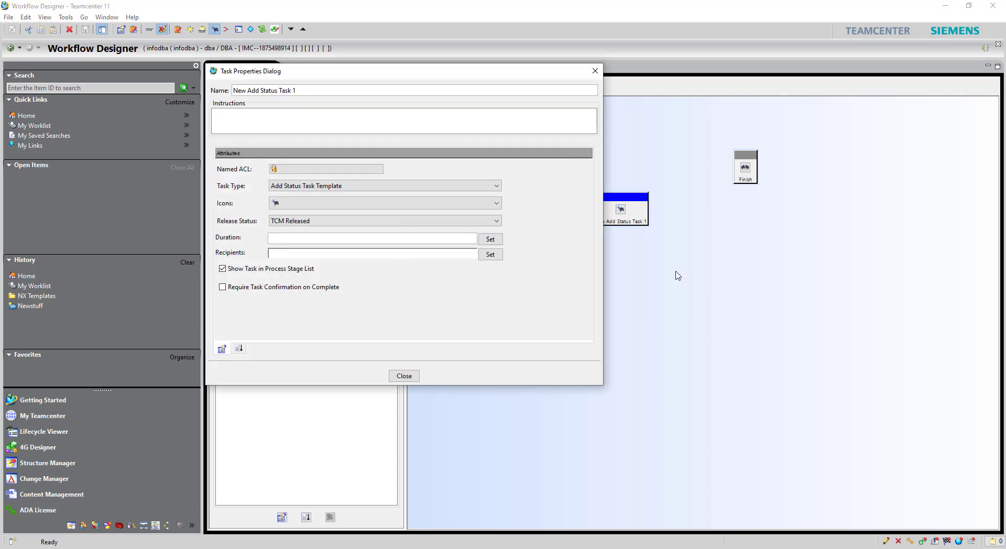
{"action": "left_click", "coordinate": [495, 220]}
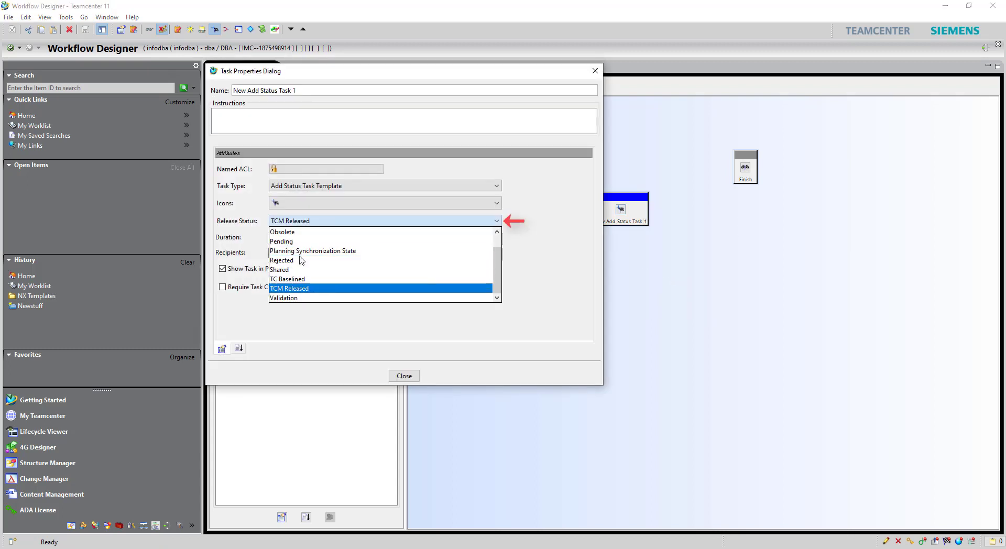
{"action": "scroll", "coordinate": [293, 241], "scroll_direction": "up", "scroll_amount": 1}
{"action": "left_click", "coordinate": [294, 233]}
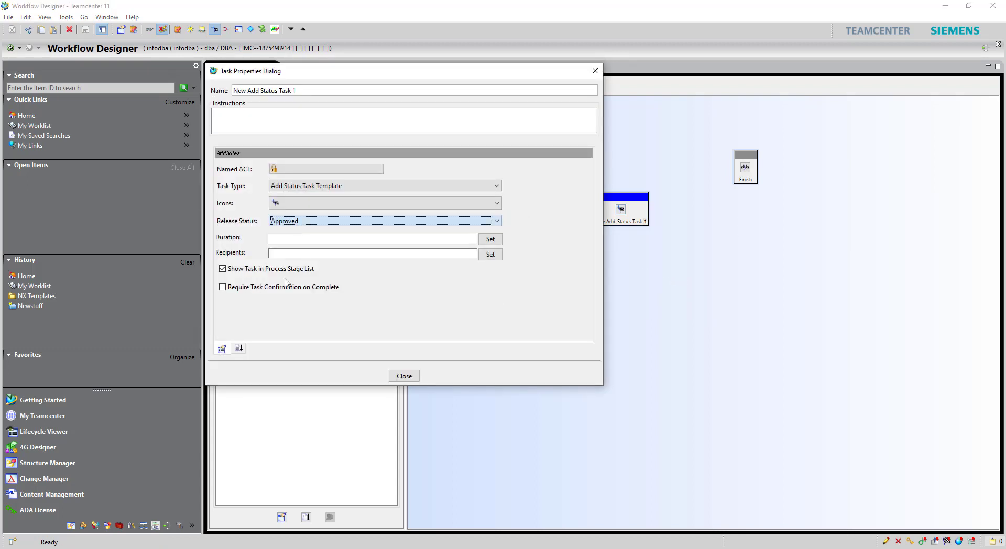
{"action": "left_click", "coordinate": [238, 349]}
{"action": "left_click", "coordinate": [260, 189]}
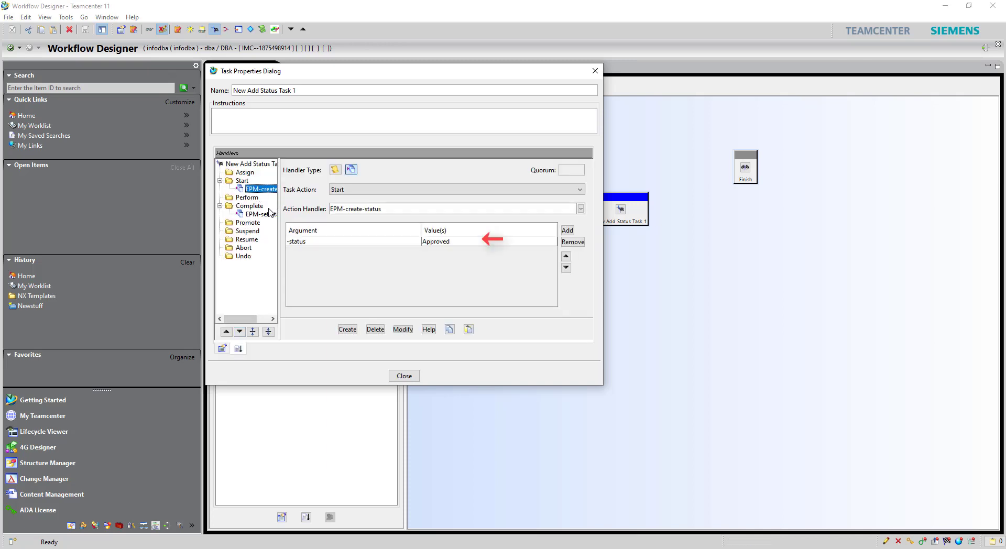
{"action": "left_click", "coordinate": [404, 376]}
Step: Link Review to the Add Status task and name it Add_Status_Approved
{"action": "mouse_move", "coordinate": [553, 186]}
{"action": "left_mouse_down"}
{"action": "mouse_move", "coordinate": [622, 229]}
{"action": "mouse_move", "coordinate": [663, 202]}
{"action": "mouse_move", "coordinate": [629, 206]}
{"action": "left_mouse_up"}
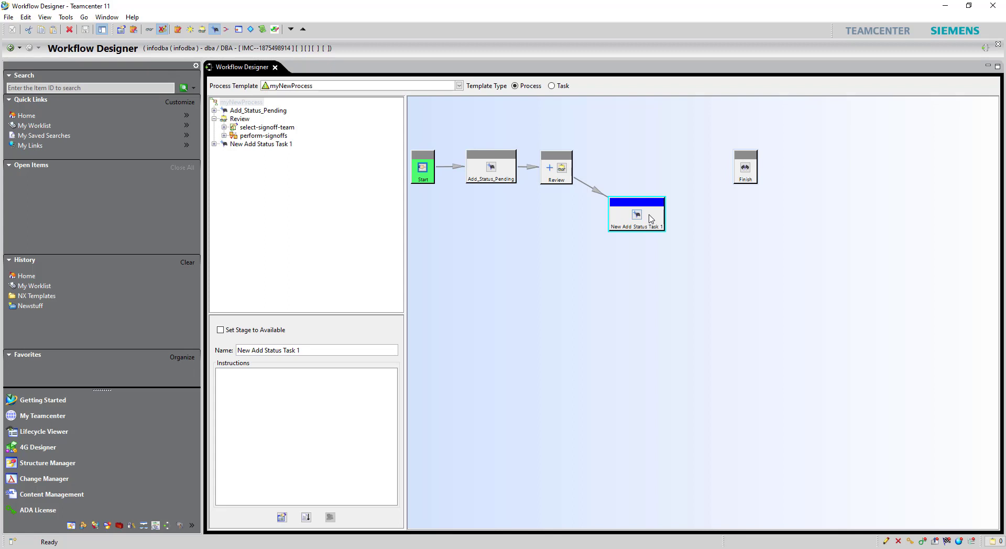
{"action": "right_click", "coordinate": [650, 219]}
{"action": "left_click", "coordinate": [684, 273]}
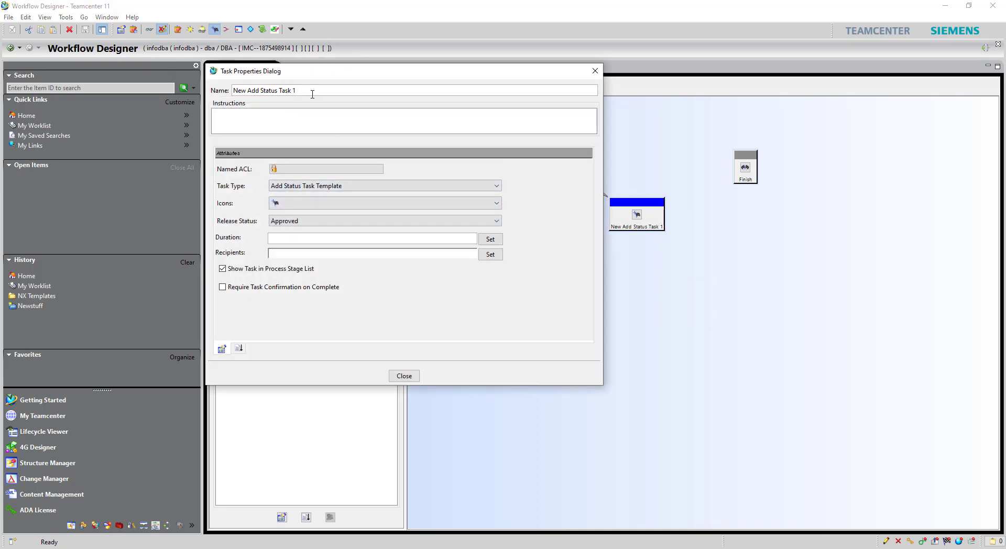
{"action": "key", "text": "BackSpace"}
{"action": "key", "text": "BackSpace"}
{"action": "key", "text": "BackSpace"}
{"action": "key", "text": "BackSpace"}
{"action": "key", "text": "BackSpace"}
{"action": "key", "text": "BackSpace"}
{"action": "key", "text": "BackSpace"}
{"action": "key", "text": "BackSpace"}
{"action": "key", "text": "BackSpace"}
{"action": "key", "text": "BackSpace"}
{"action": "key", "text": "BackSpace"}
{"action": "key", "text": "BackSpace"}
{"action": "key", "text": "BackSpace"}
{"action": "key", "text": "BackSpace"}
{"action": "left_click", "coordinate": [404, 375]}
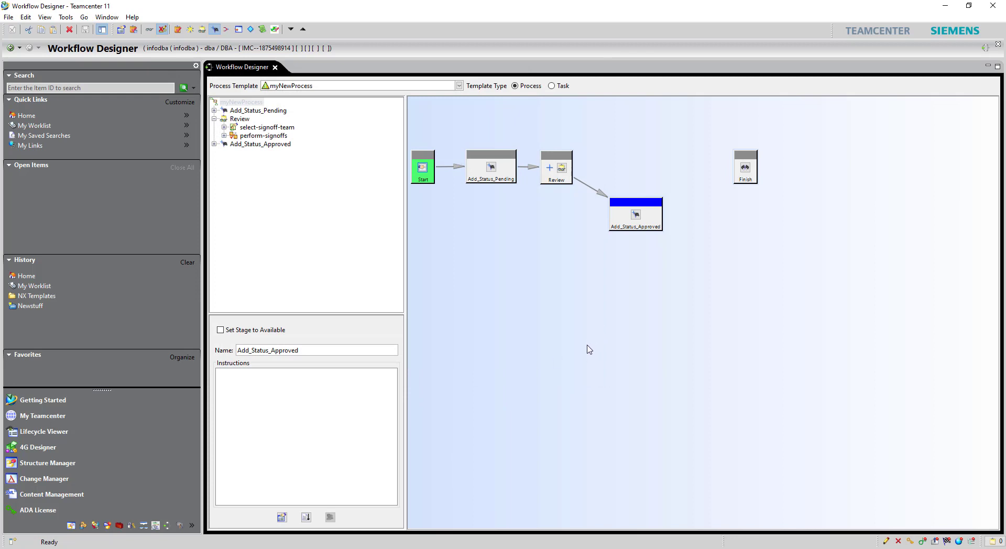
Step: Place a plain New Task 1 on the canvas and move it up near Finish
{"action": "right_click", "coordinate": [561, 339]}
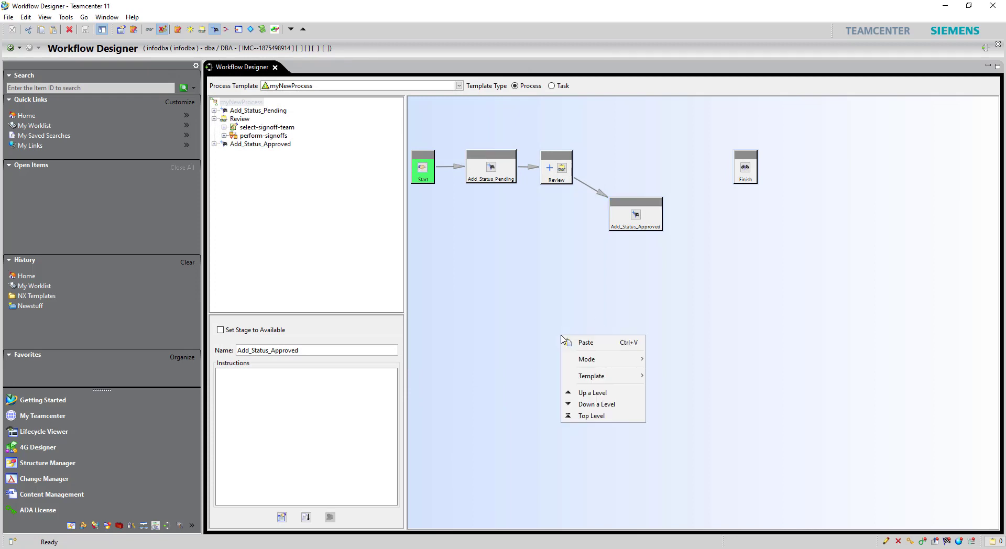
{"action": "mouse_move", "coordinate": [603, 376]}
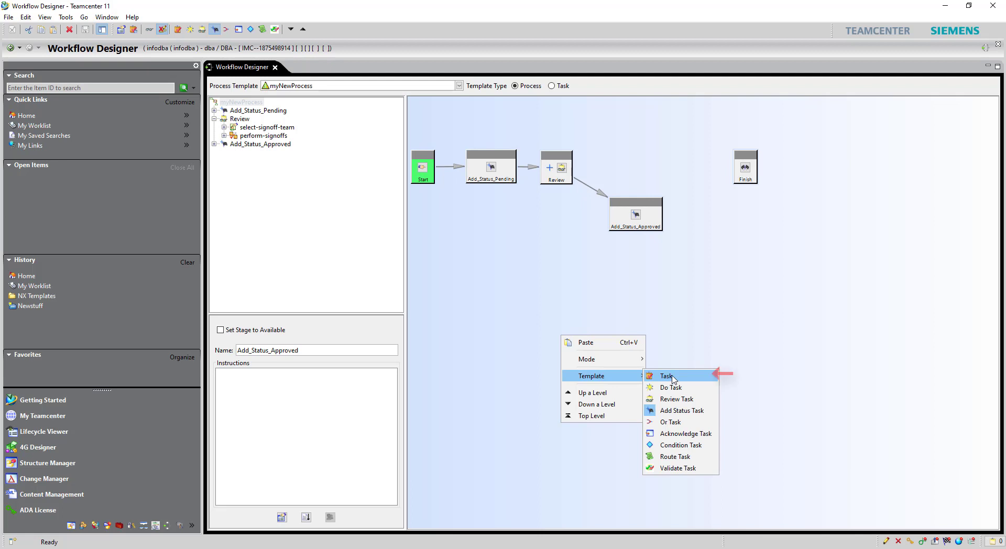
{"action": "left_click", "coordinate": [673, 377]}
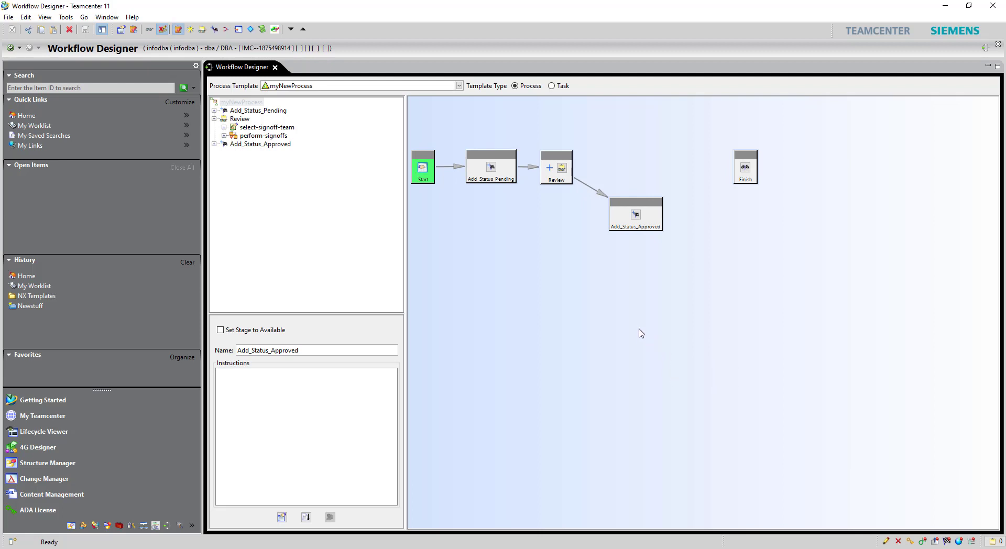
{"action": "left_click", "coordinate": [646, 313]}
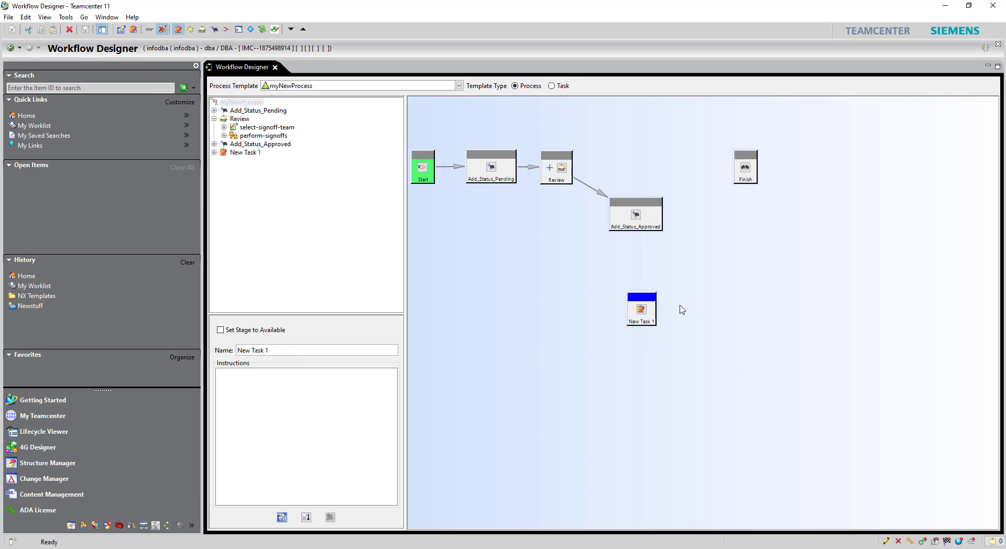
{"action": "left_click_drag", "start_coordinate": [650, 300], "coordinate": [641, 129]}
Step: Choose EPM-notify as New Task 1's Start action handler
{"action": "right_click", "coordinate": [640, 128]}
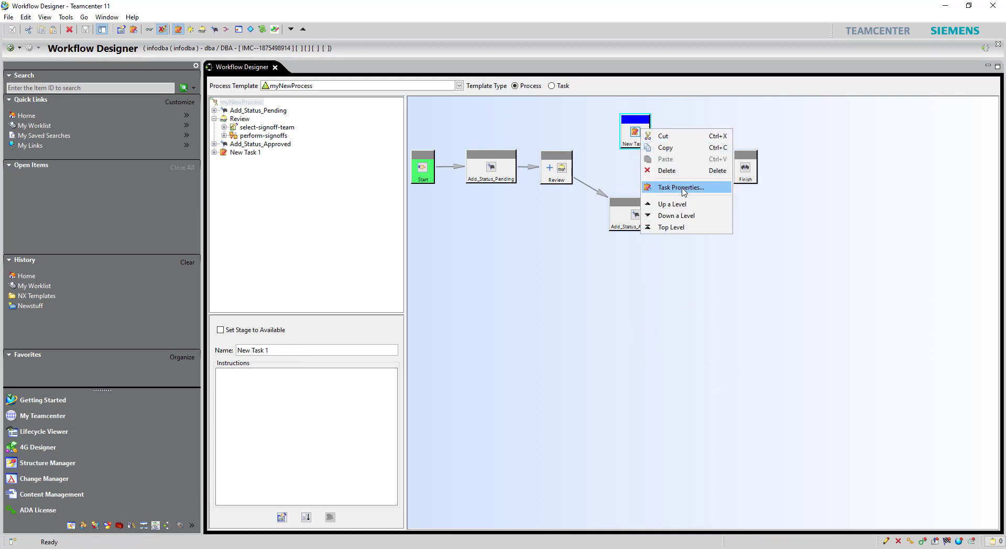
{"action": "left_click", "coordinate": [681, 187]}
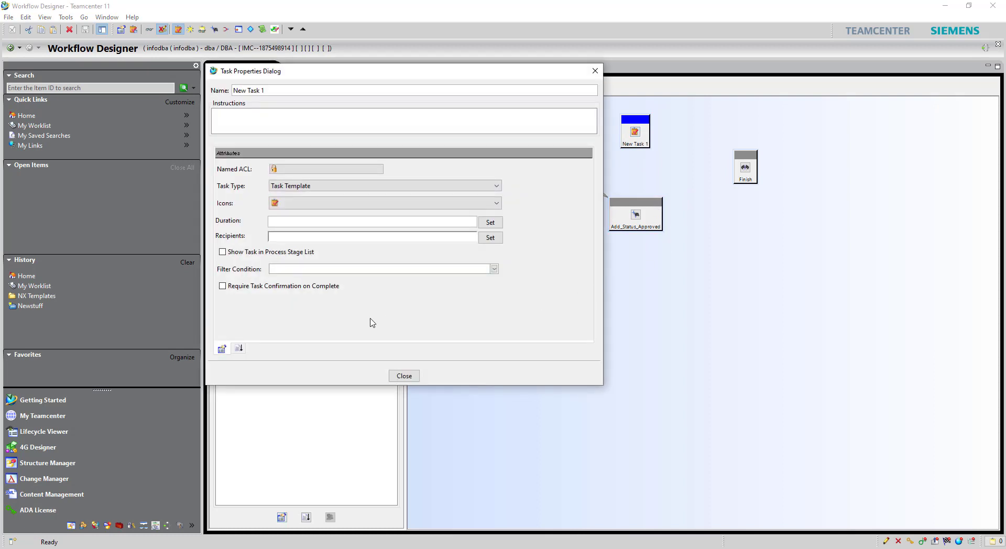
{"action": "left_click", "coordinate": [239, 348]}
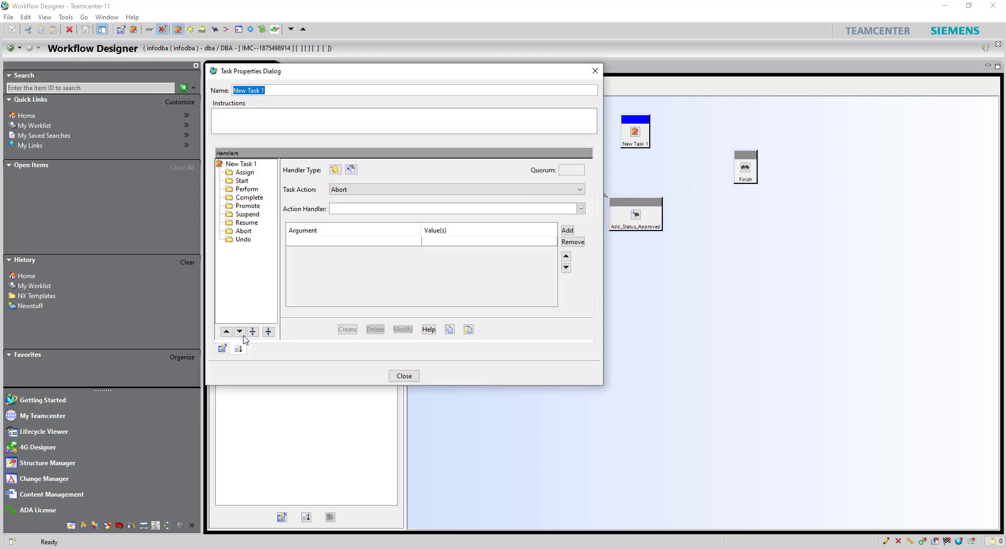
{"action": "left_click", "coordinate": [247, 181]}
{"action": "left_click", "coordinate": [575, 209]}
{"action": "scroll", "coordinate": [488, 246], "scroll_direction": "down", "scroll_amount": 10}
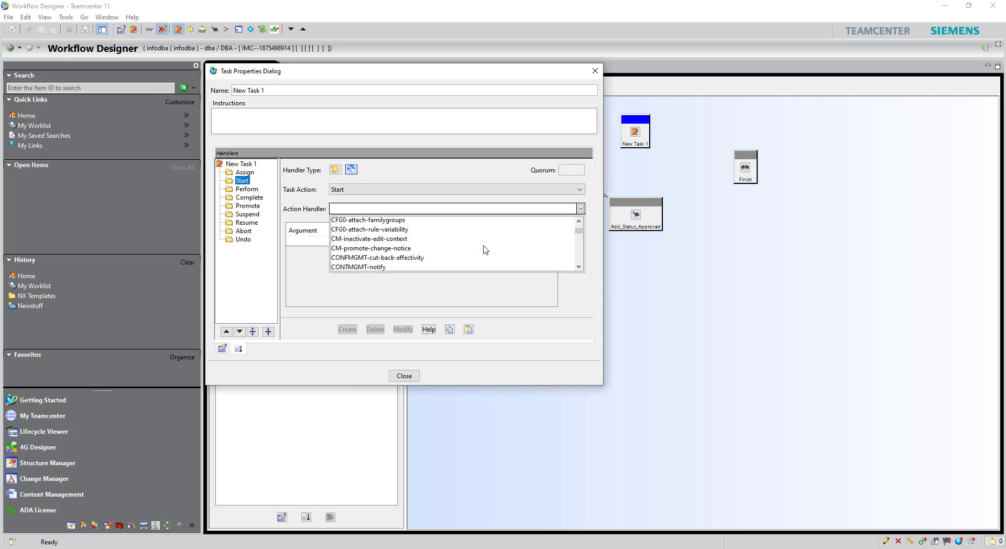
{"action": "scroll", "coordinate": [383, 259], "scroll_direction": "down", "scroll_amount": 5}
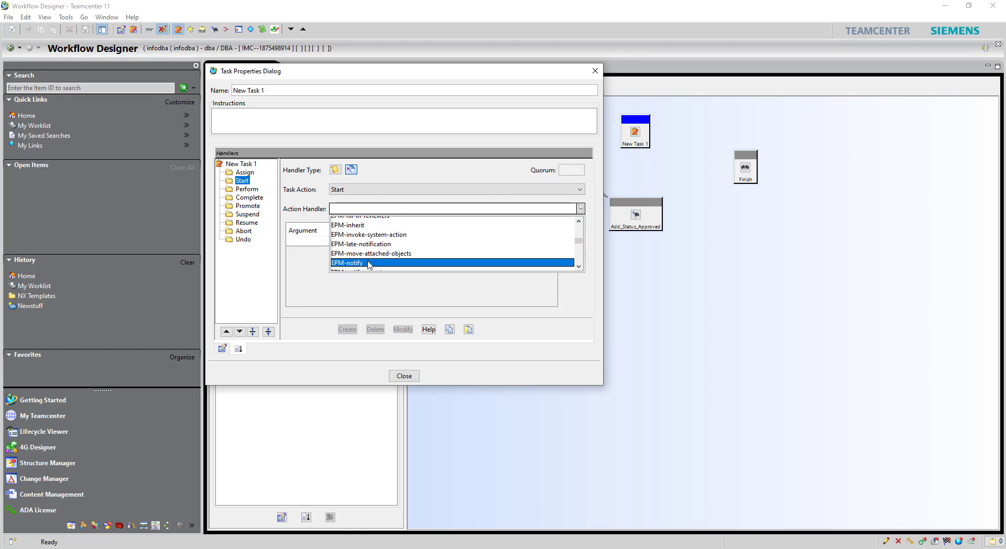
{"action": "left_click", "coordinate": [355, 263]}
Step: Give EPM-notify a recipient argument of $PROCESS_OWNER
{"action": "left_click", "coordinate": [355, 243]}
{"action": "left_click", "coordinate": [388, 241]}
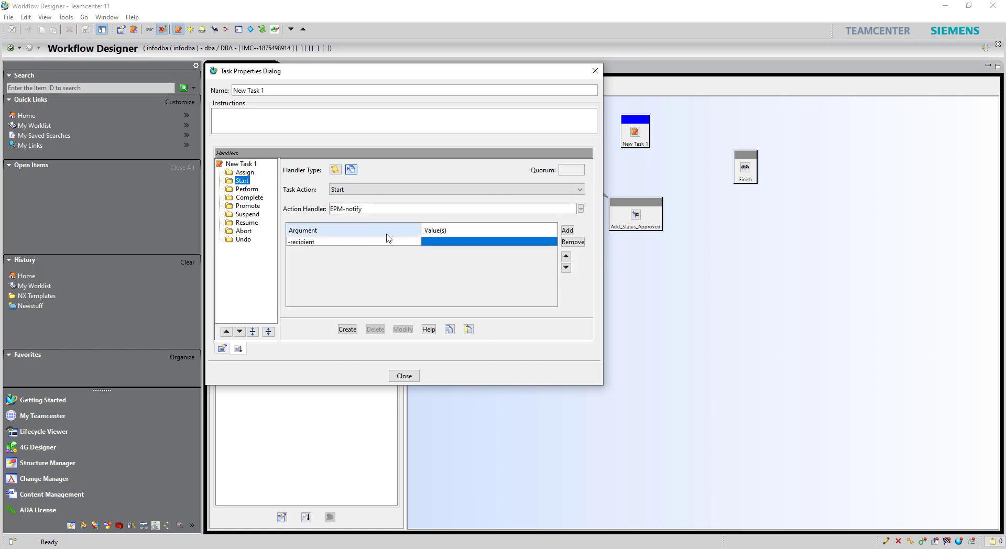
{"action": "key", "text": "Tab"}
{"action": "type", "text": "$"}
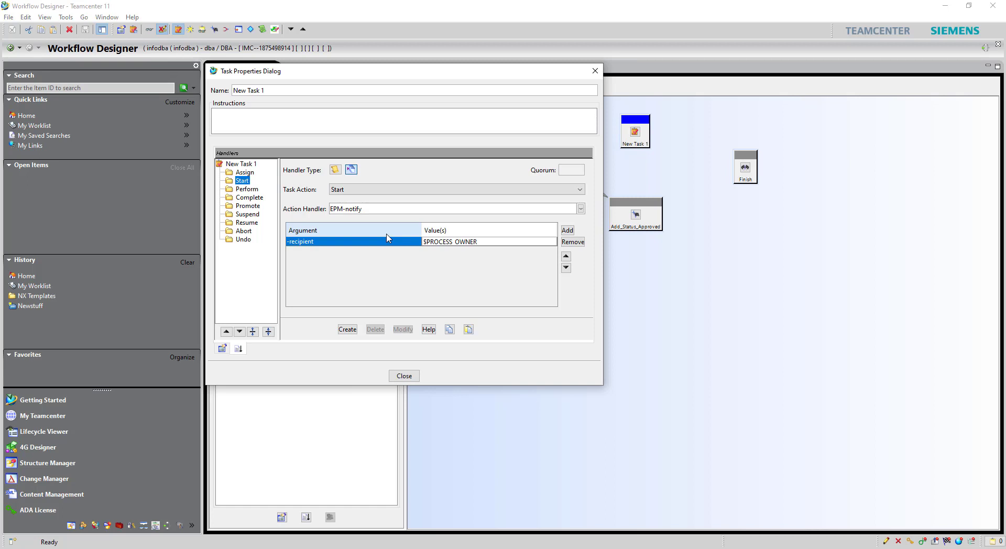
{"action": "key", "text": "Return"}
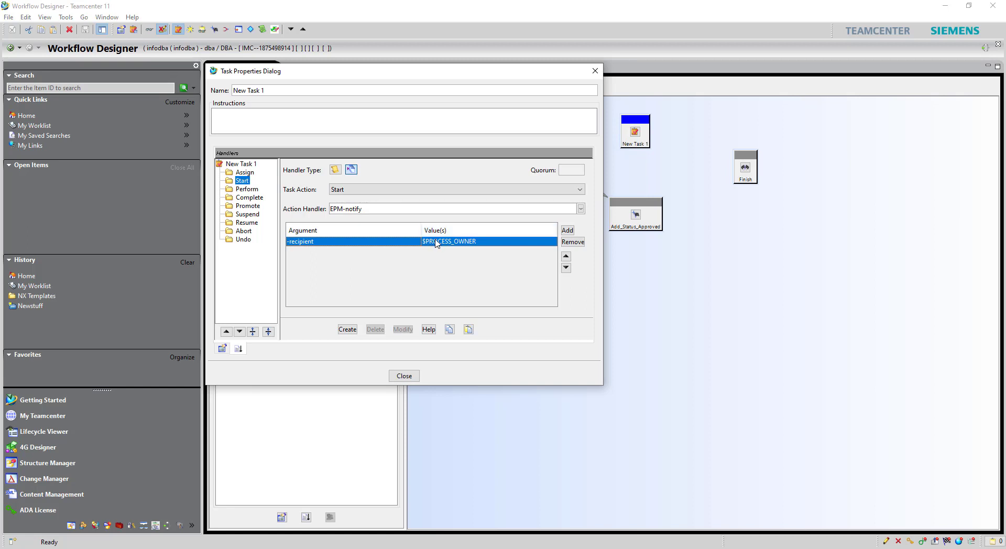
Step: Add a -subject argument with the rejection subject line
{"action": "left_click", "coordinate": [567, 231]}
{"action": "left_click", "coordinate": [370, 251]}
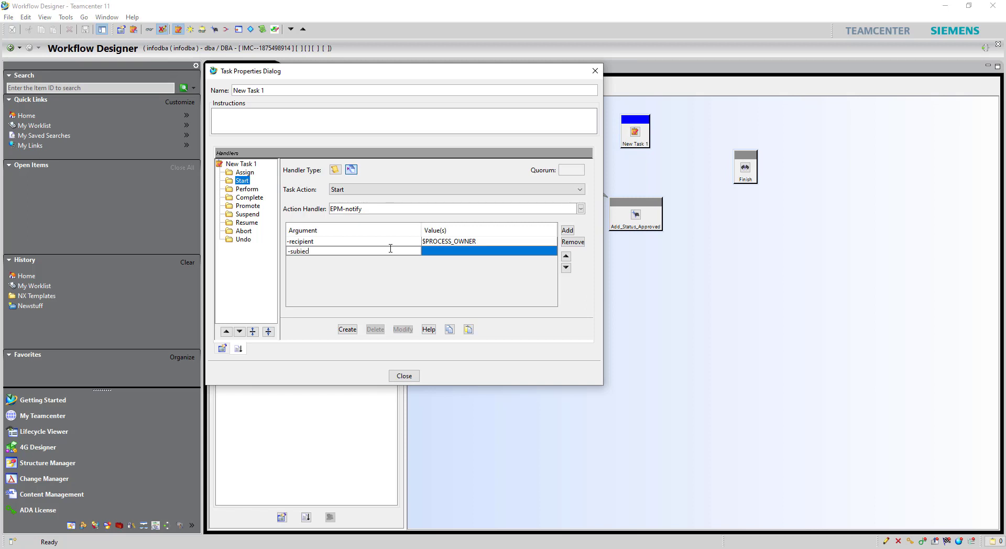
{"action": "key", "text": "Return"}
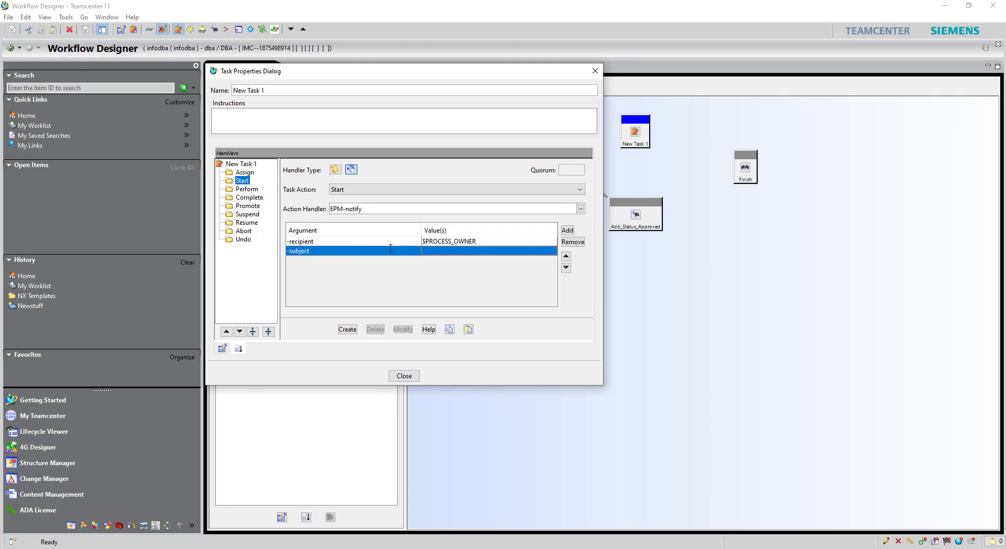
{"action": "type", "text": "Your file got rejected."}
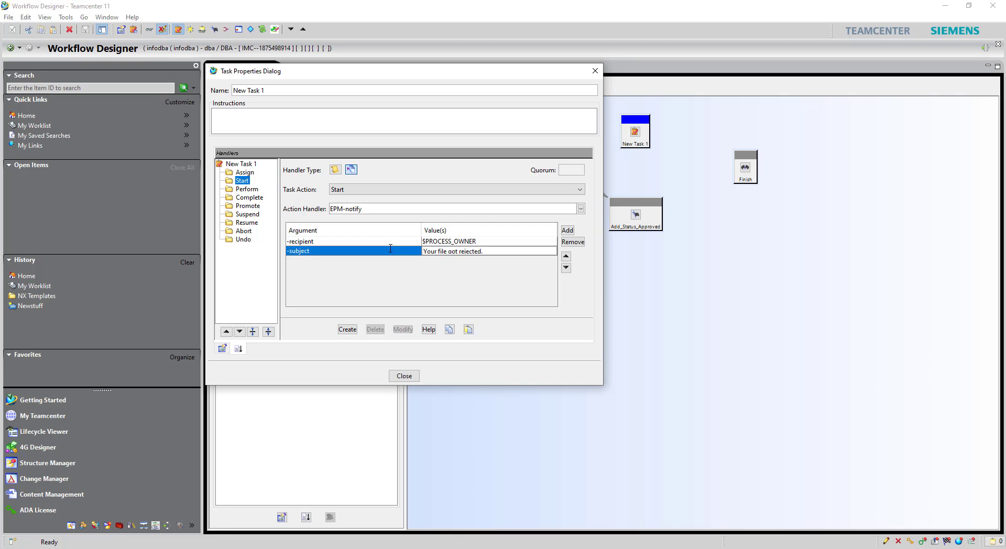
{"action": "key", "text": "Return"}
Step: Add a -comment argument telling the owner to read the comments
{"action": "left_click", "coordinate": [568, 231]}
{"action": "double_click", "coordinate": [377, 259]}
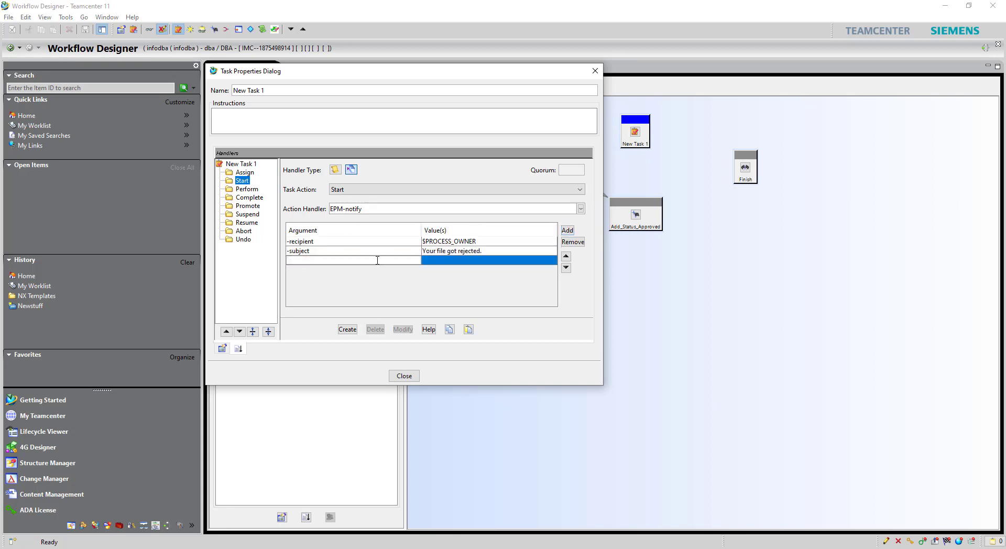
{"action": "type", "text": "-comment"}
{"action": "key", "text": "Return"}
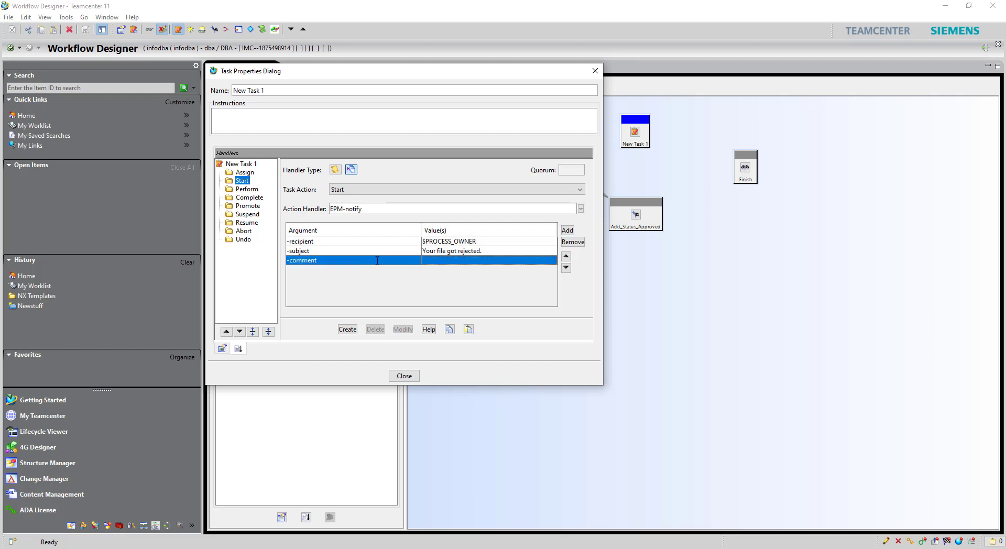
{"action": "type", "text": "Yo"}
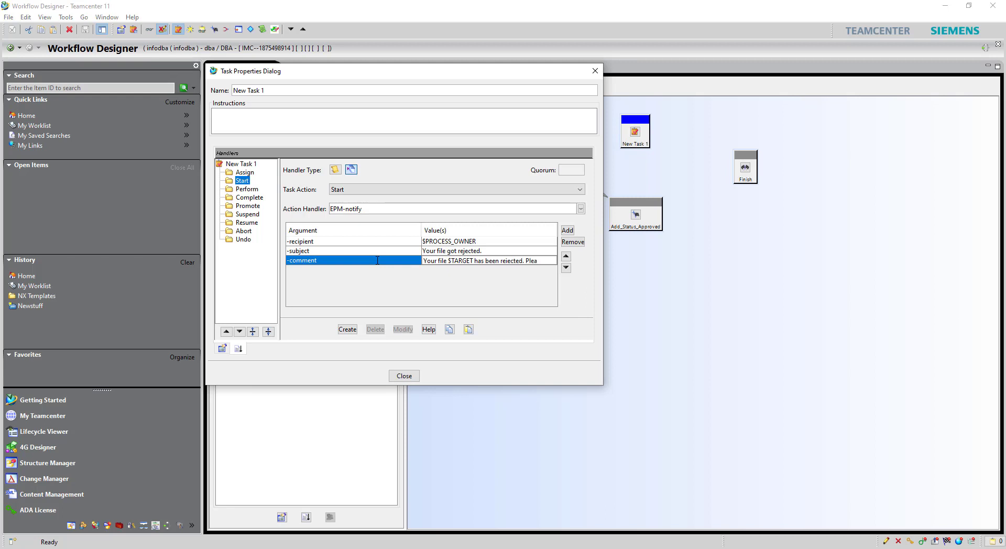
{"action": "type", "text": "ead the comm"}
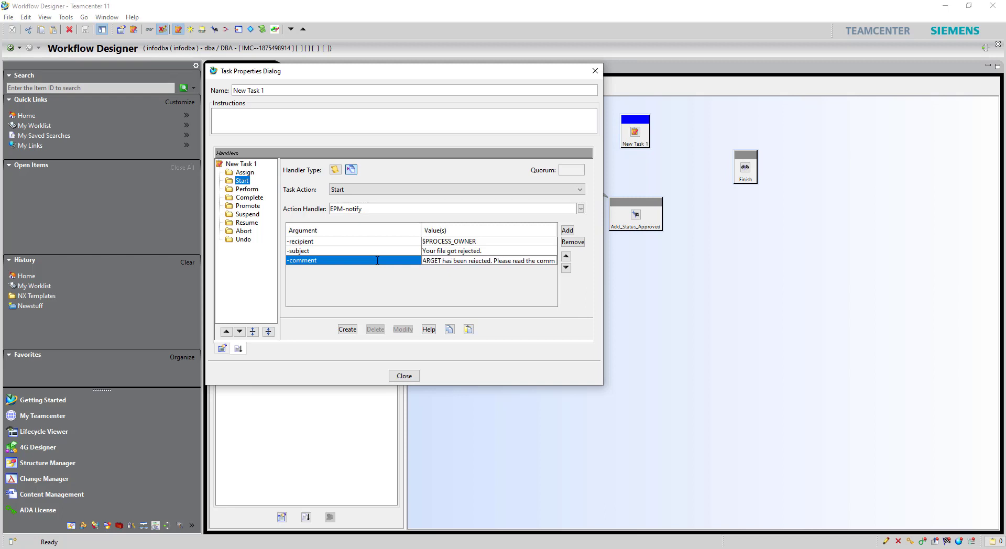
{"action": "type", "text": "ents!"}
{"action": "key", "text": "Return"}
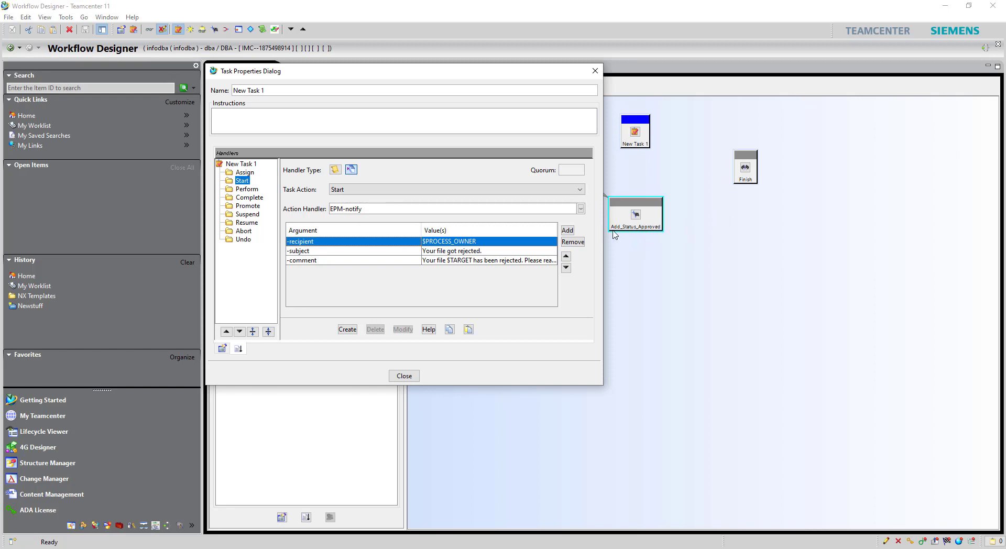
Step: Add -attachment $TARGET, create the EPM-notify handler under Start, and close properties
{"action": "left_click", "coordinate": [568, 231]}
{"action": "double_click", "coordinate": [407, 272]}
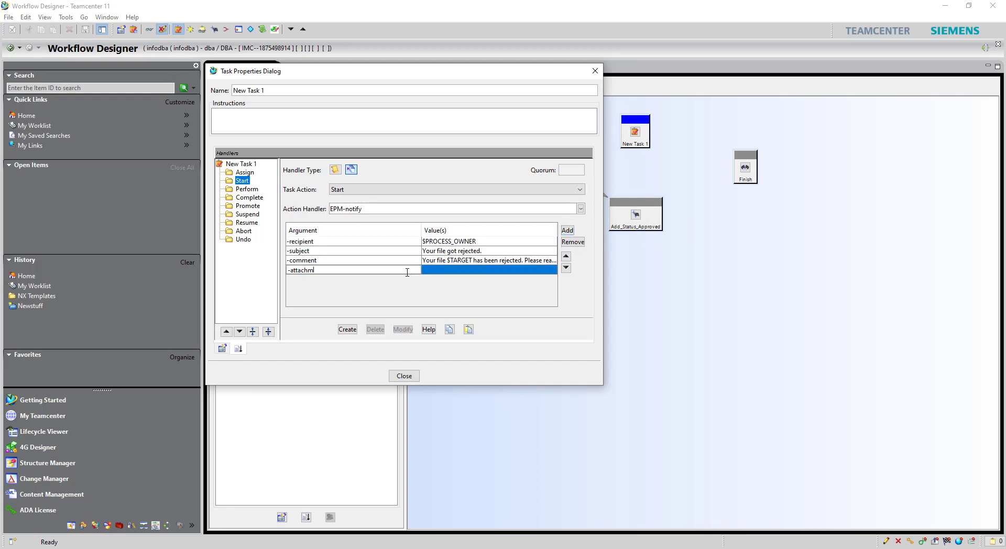
{"action": "key", "text": "Return"}
{"action": "type", "text": "$TARGET"}
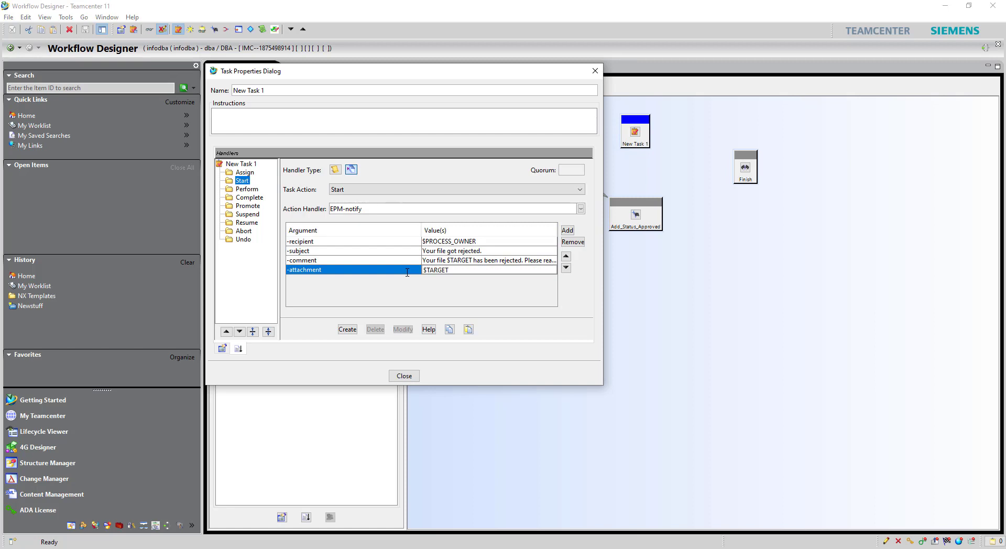
{"action": "key", "text": "Return"}
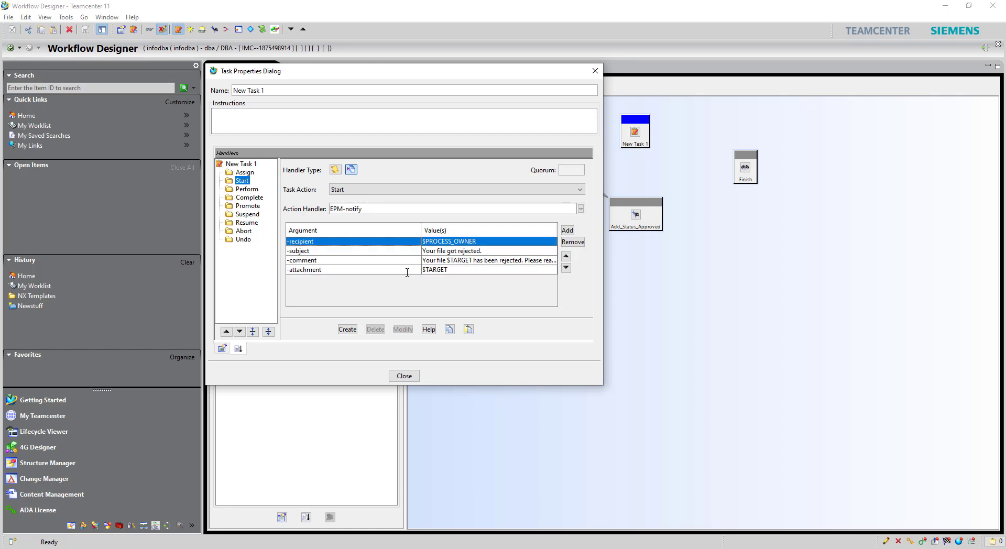
{"action": "left_click", "coordinate": [348, 330]}
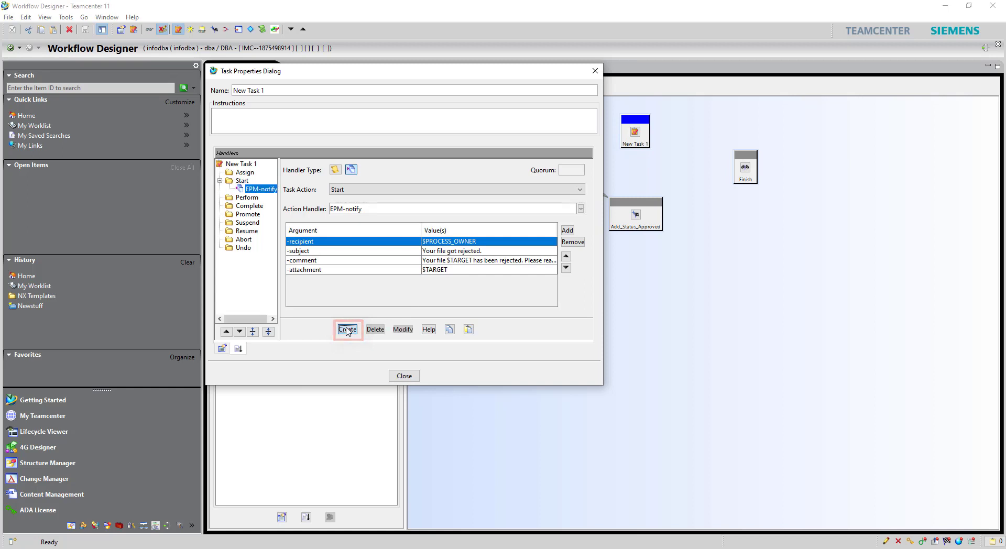
{"action": "left_click", "coordinate": [404, 376]}
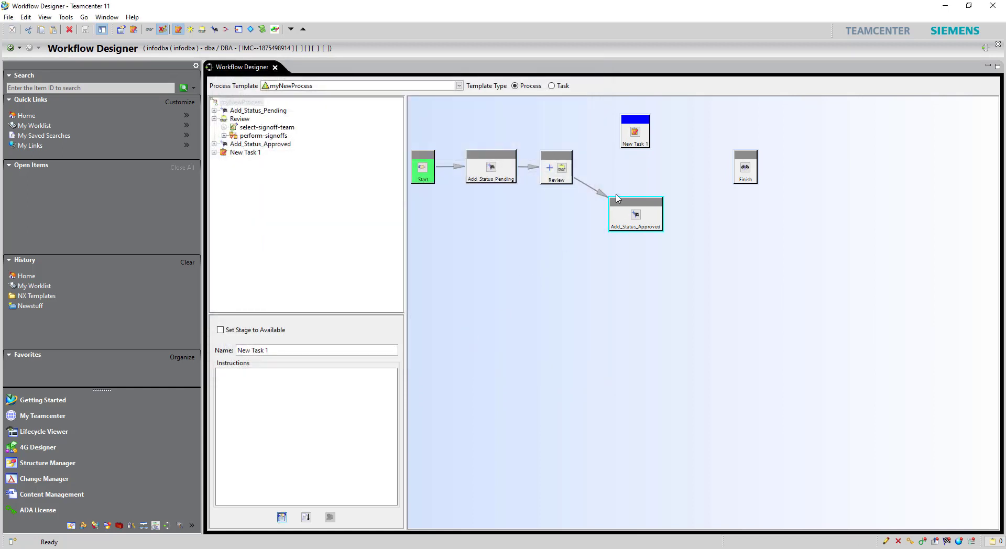
Step: Connect Review to New Task 1 and make that flow the reject path
{"action": "left_click_drag", "start_coordinate": [562, 167], "coordinate": [634, 135]}
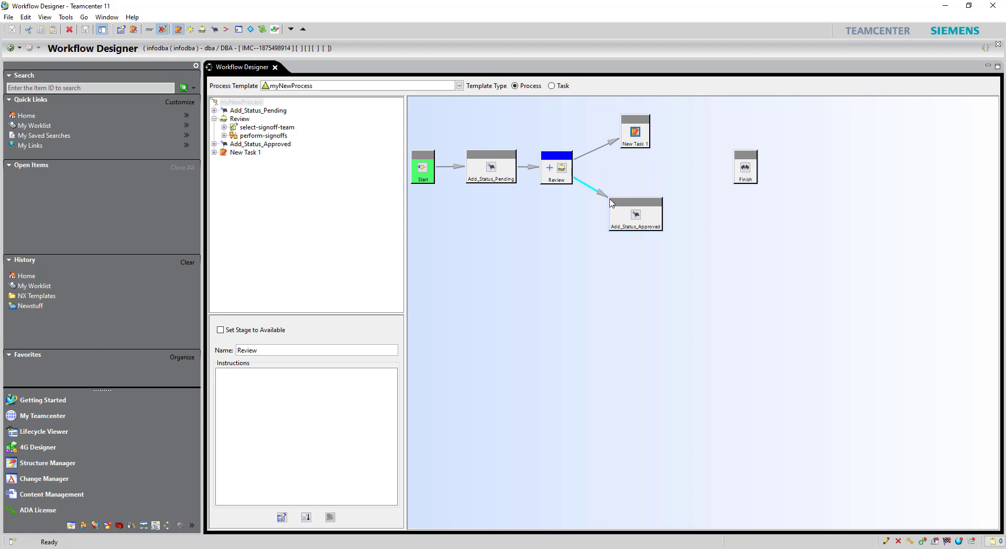
{"action": "left_click", "coordinate": [610, 148]}
{"action": "right_click", "coordinate": [605, 150]}
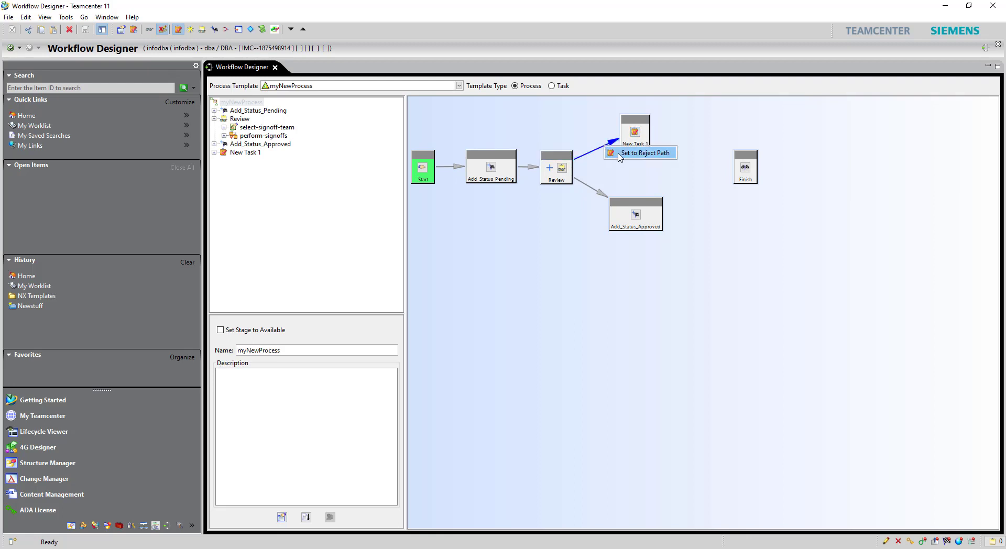
{"action": "left_click", "coordinate": [620, 157]}
Step: Rename New Task 1 to Notify_ProcessOwner_Rejected
{"action": "left_click", "coordinate": [634, 146]}
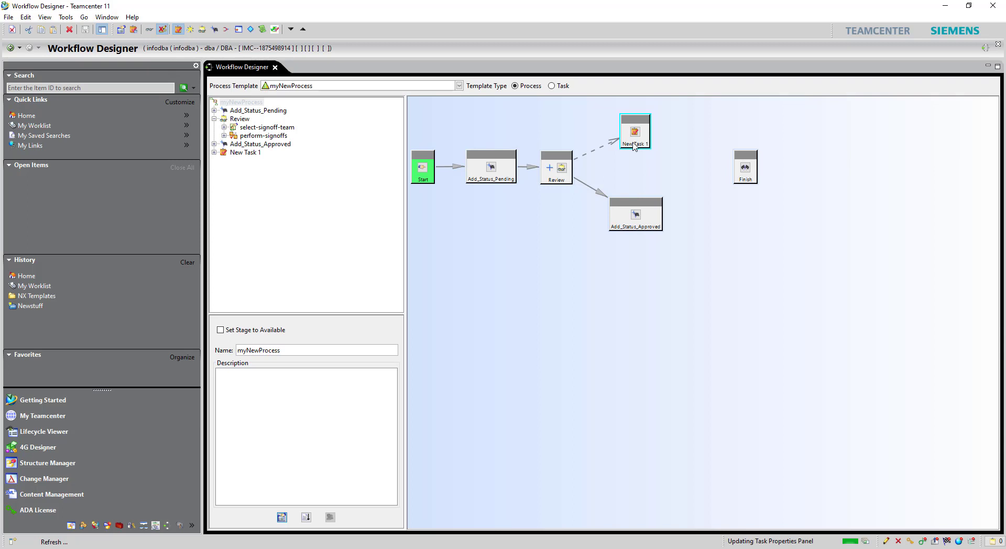
{"action": "right_click", "coordinate": [634, 145]}
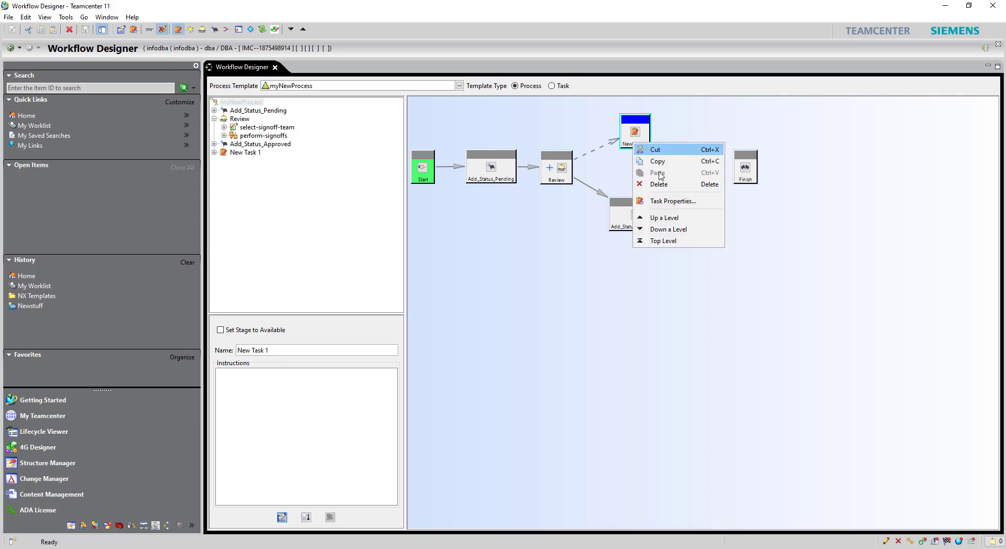
{"action": "left_click", "coordinate": [670, 201]}
{"action": "triple_click", "coordinate": [324, 91]}
{"action": "type", "text": "Notify_ProcessOwner_Rejected"}
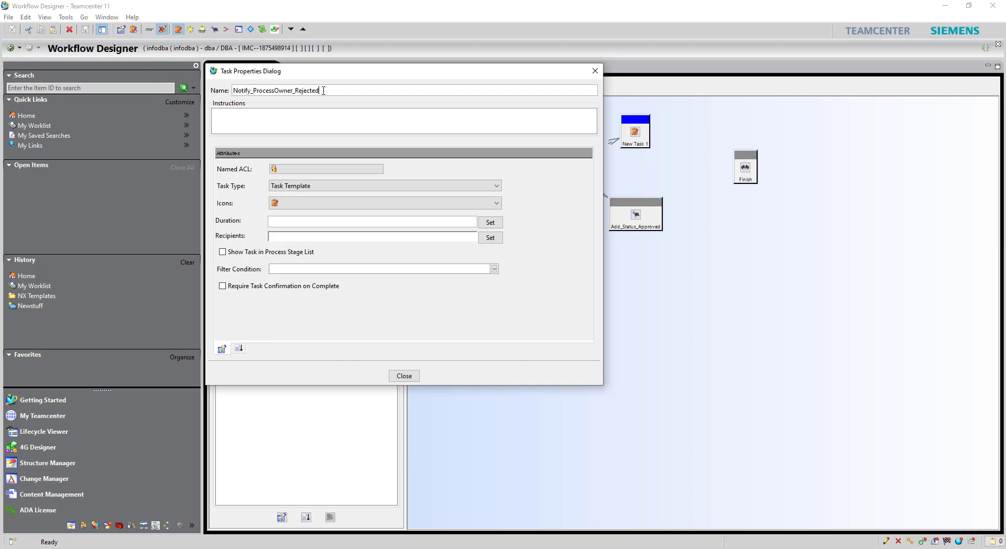
{"action": "left_click", "coordinate": [404, 376]}
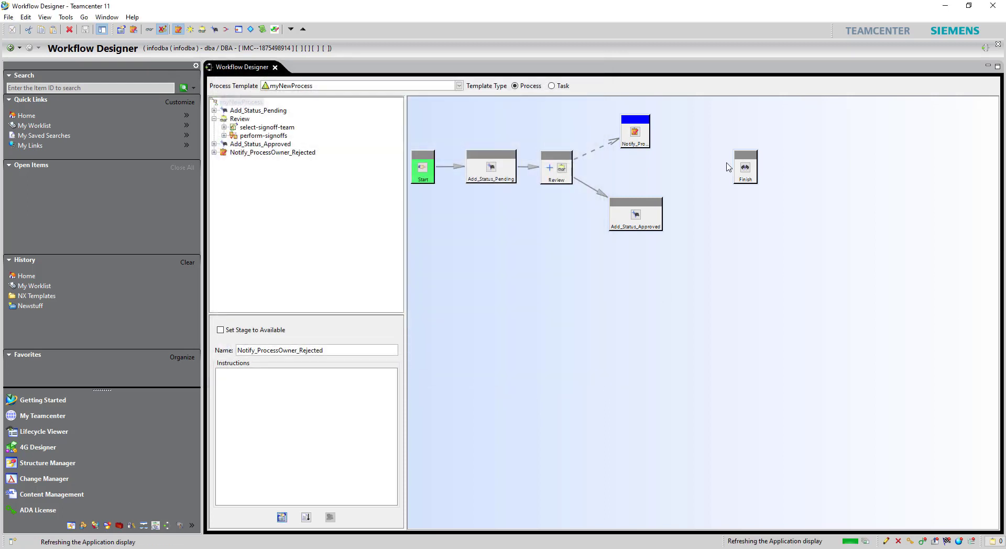
Step: Shift Finish and Add_Status_Approved right and place an Or Task before Finish
{"action": "left_click_drag", "start_coordinate": [745, 158], "coordinate": [785, 160]}
{"action": "left_click_drag", "start_coordinate": [633, 205], "coordinate": [655, 207]}
{"action": "left_click_drag", "start_coordinate": [786, 157], "coordinate": [811, 158]}
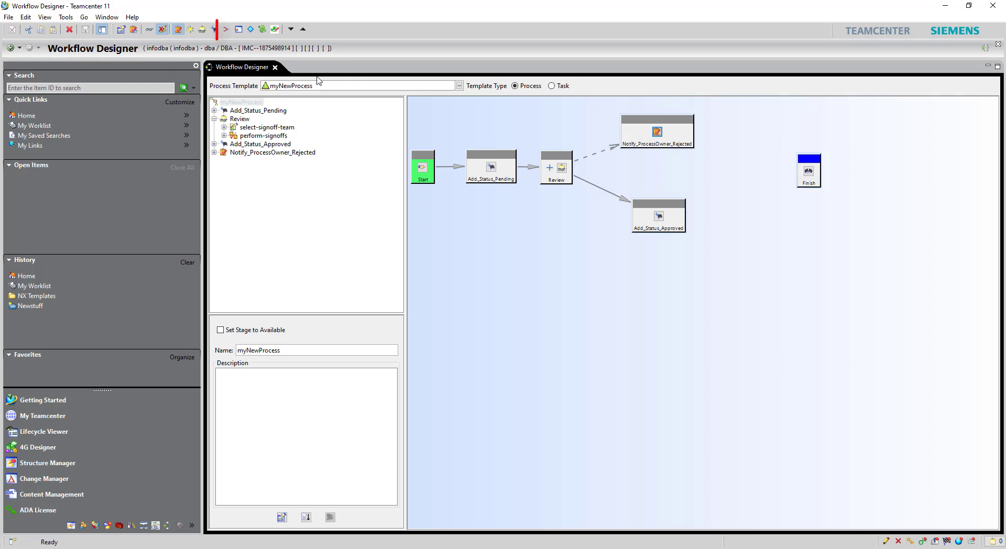
{"action": "left_click", "coordinate": [226, 29]}
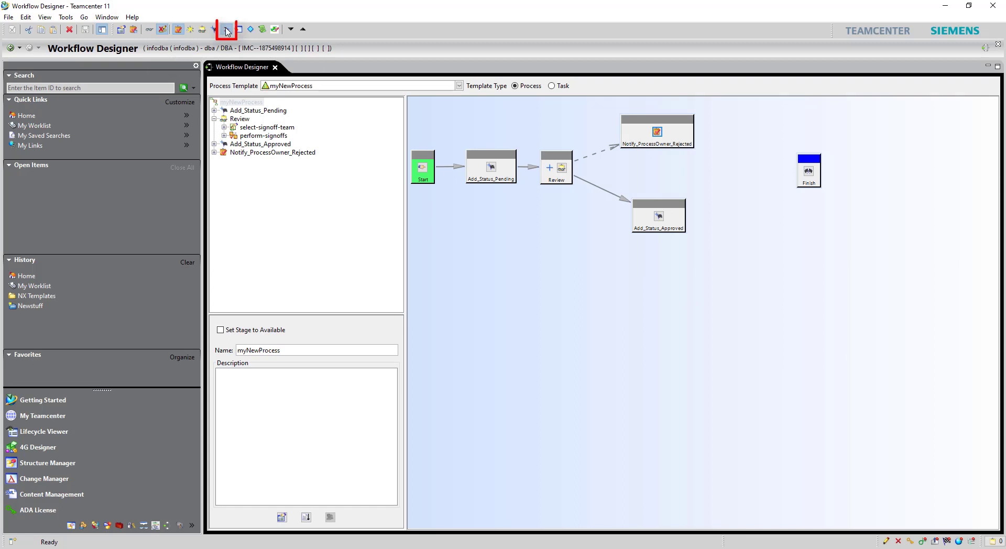
{"action": "right_click", "coordinate": [746, 190]}
{"action": "mouse_move", "coordinate": [791, 226]}
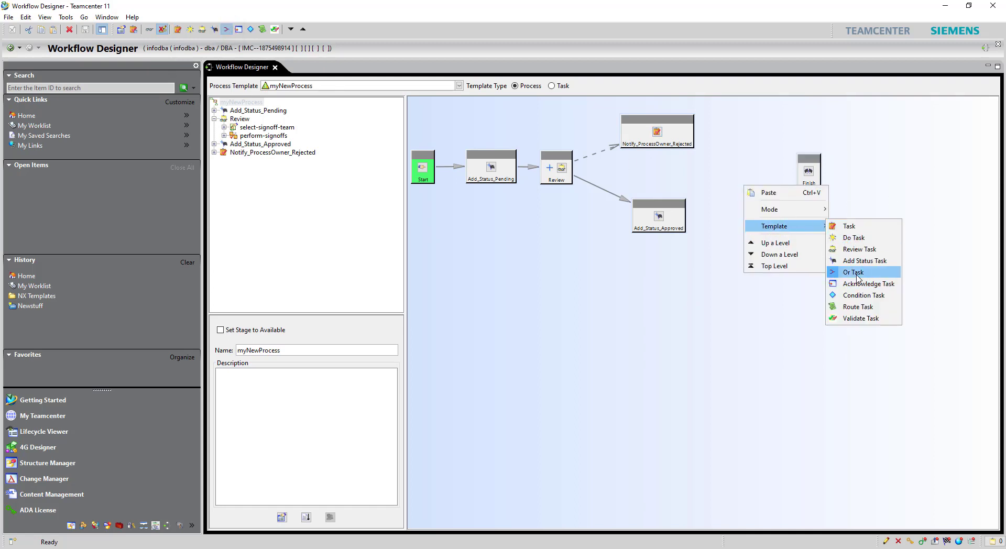
{"action": "left_click", "coordinate": [853, 272]}
{"action": "left_click", "coordinate": [732, 173]}
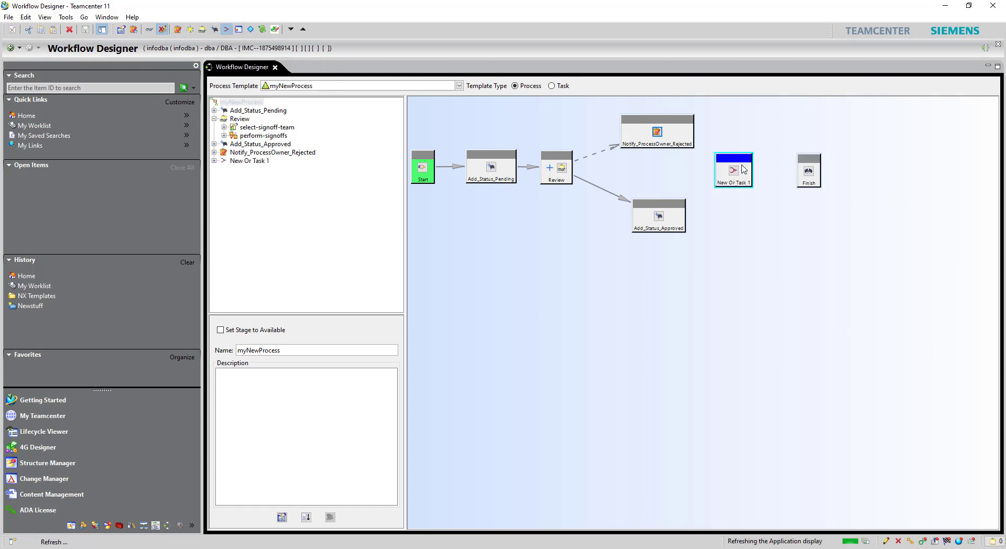
Step: Connect Add_Status_Approved and Notify_ProcessOwner_Rejected into New Or Task 1
{"action": "left_click_drag", "start_coordinate": [739, 159], "coordinate": [747, 163]}
{"action": "left_click_drag", "start_coordinate": [673, 216], "coordinate": [733, 181]}
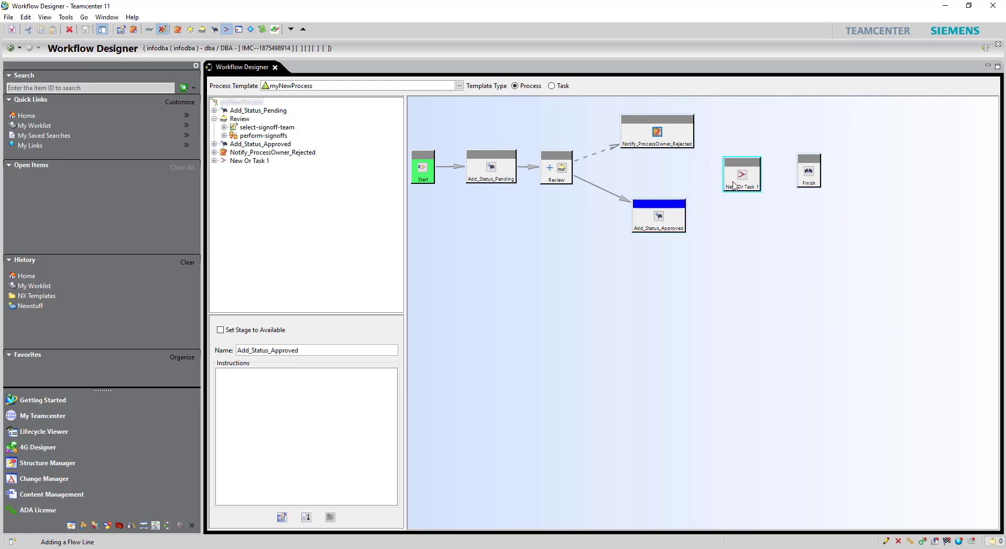
{"action": "left_click_drag", "start_coordinate": [671, 133], "coordinate": [808, 173]}
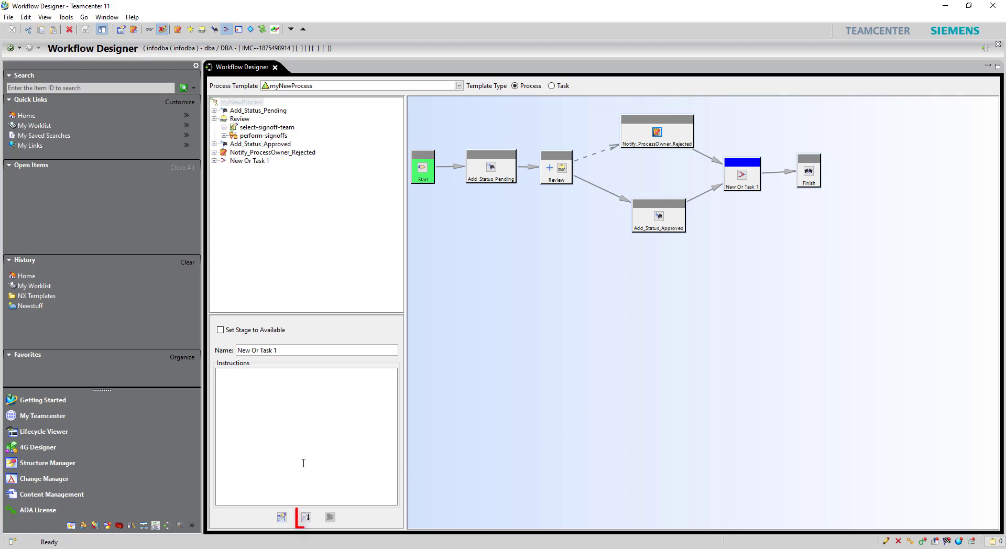
Step: Choose EPM-set-status as the Complete action handler for New Or Task 1
{"action": "left_click", "coordinate": [306, 517]}
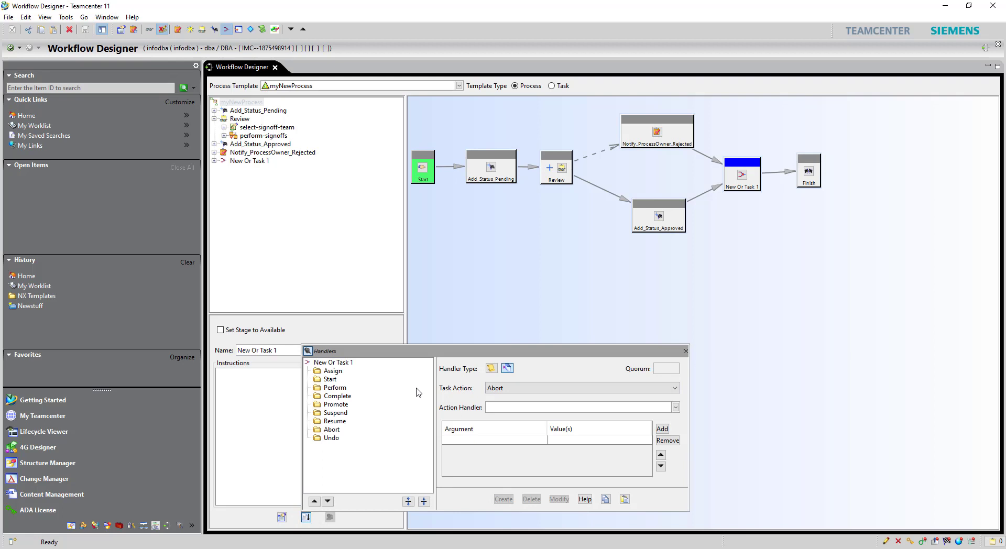
{"action": "left_click", "coordinate": [330, 379]}
{"action": "left_click", "coordinate": [338, 396]}
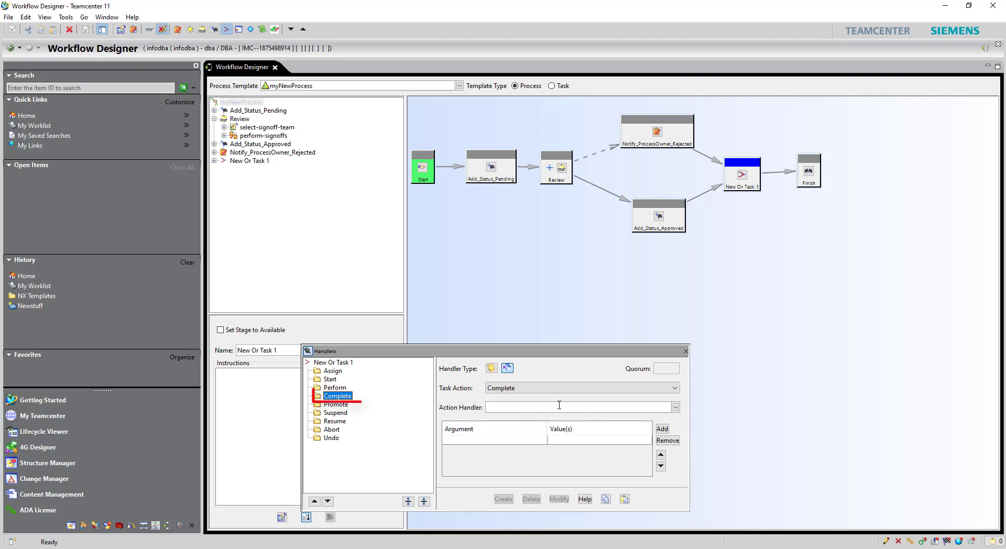
{"action": "left_click", "coordinate": [676, 407]}
{"action": "scroll", "coordinate": [541, 440], "scroll_direction": "down", "scroll_amount": 10}
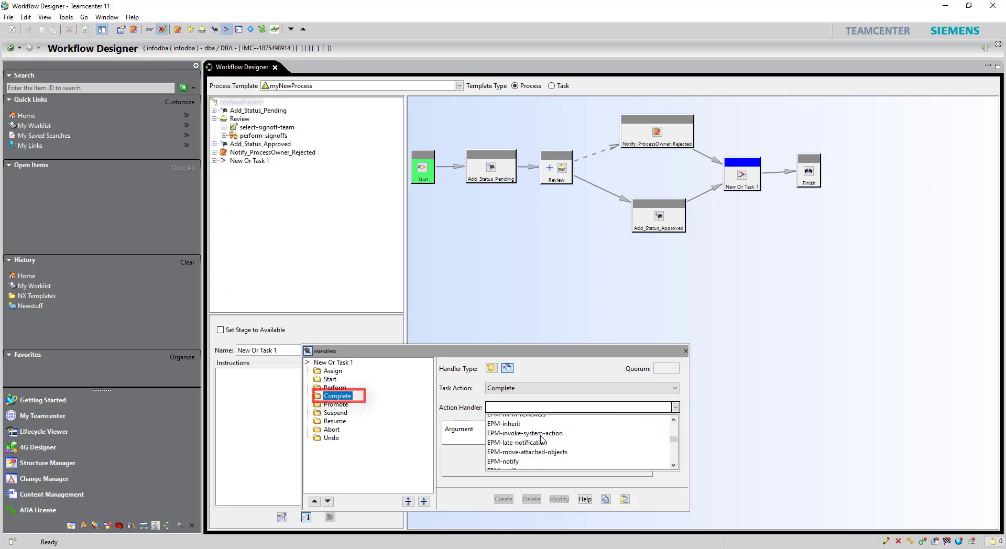
{"action": "left_click", "coordinate": [540, 437]}
Step: Give EPM-set-status the argument -action with value delete
{"action": "left_click", "coordinate": [511, 440]}
{"action": "type", "text": "-a"}
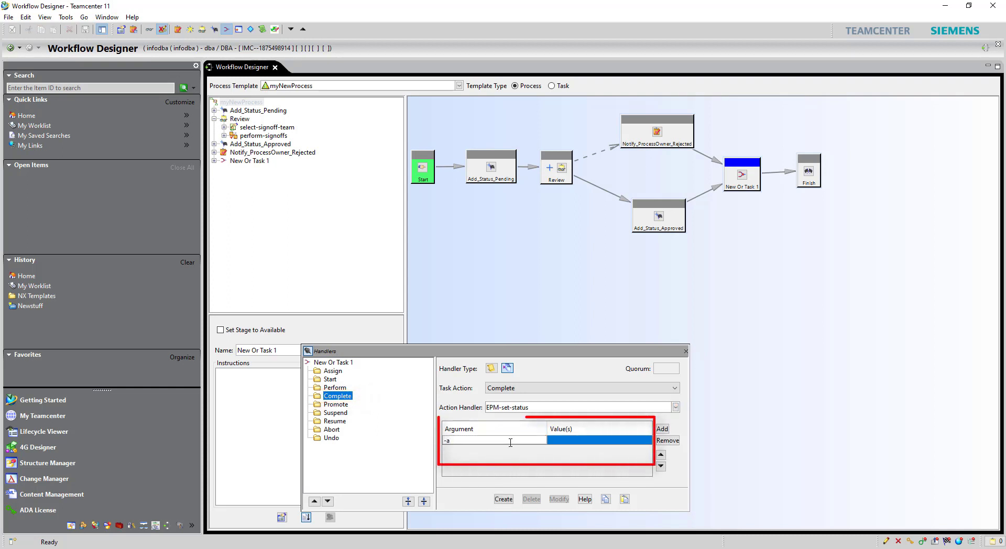
{"action": "type", "text": "ction"}
{"action": "key", "text": "Return"}
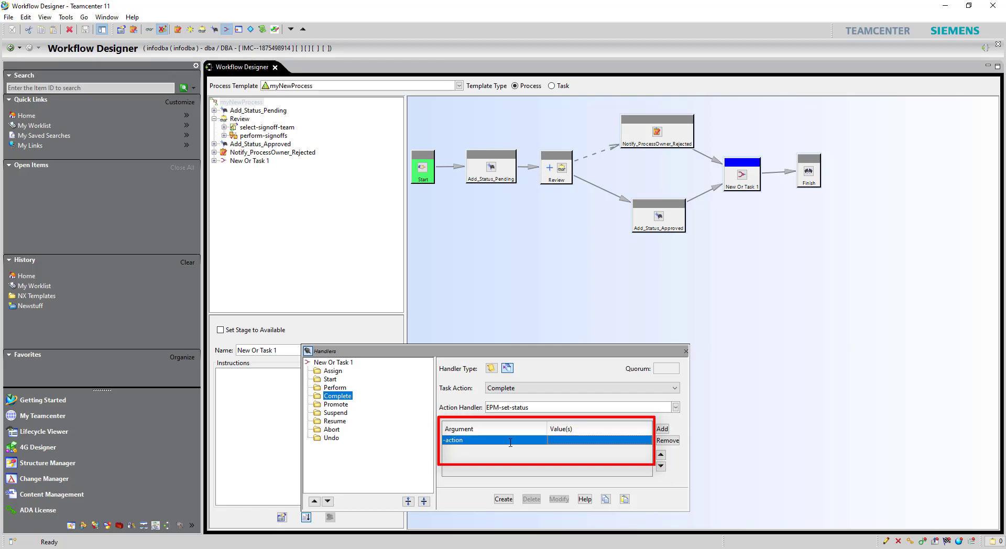
{"action": "key", "text": "Tab"}
{"action": "type", "text": "delete"}
{"action": "key", "text": "Return"}
Step: Add -status Pending, create the handler under Complete, and close the Handlers window
{"action": "left_click", "coordinate": [662, 428]}
{"action": "left_click", "coordinate": [524, 449]}
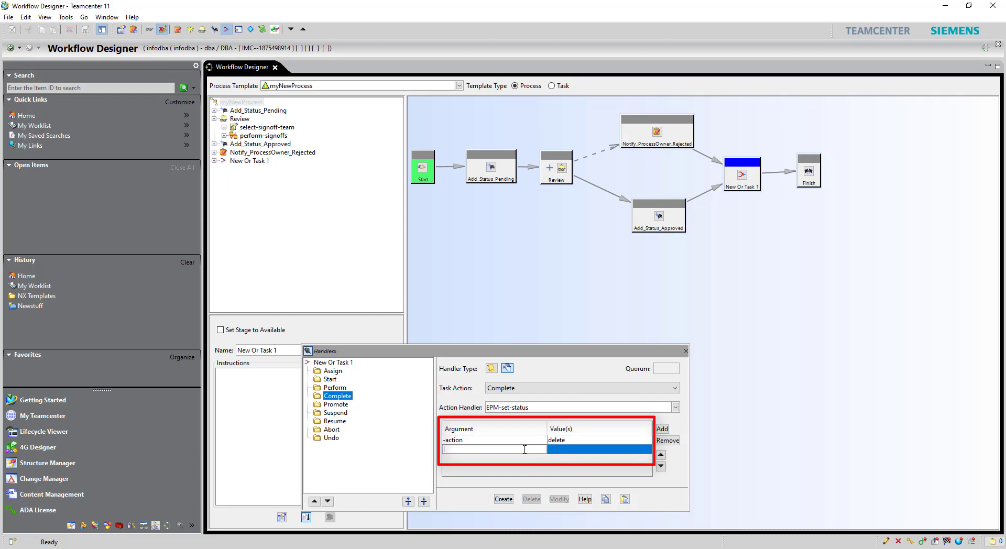
{"action": "type", "text": "-status"}
{"action": "key", "text": "Return"}
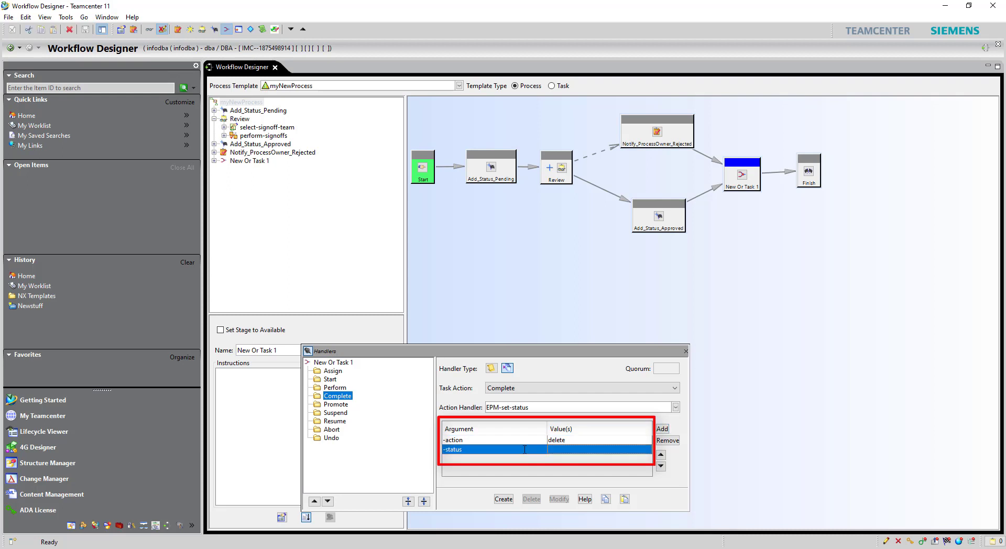
{"action": "key", "text": "Tab"}
{"action": "type", "text": "Pending"}
{"action": "key", "text": "Return"}
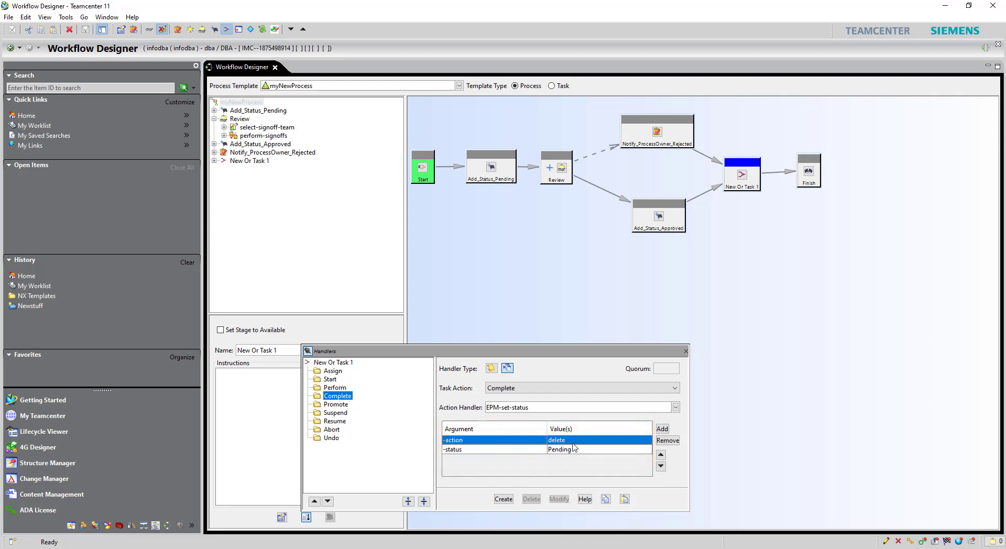
{"action": "left_click", "coordinate": [504, 500]}
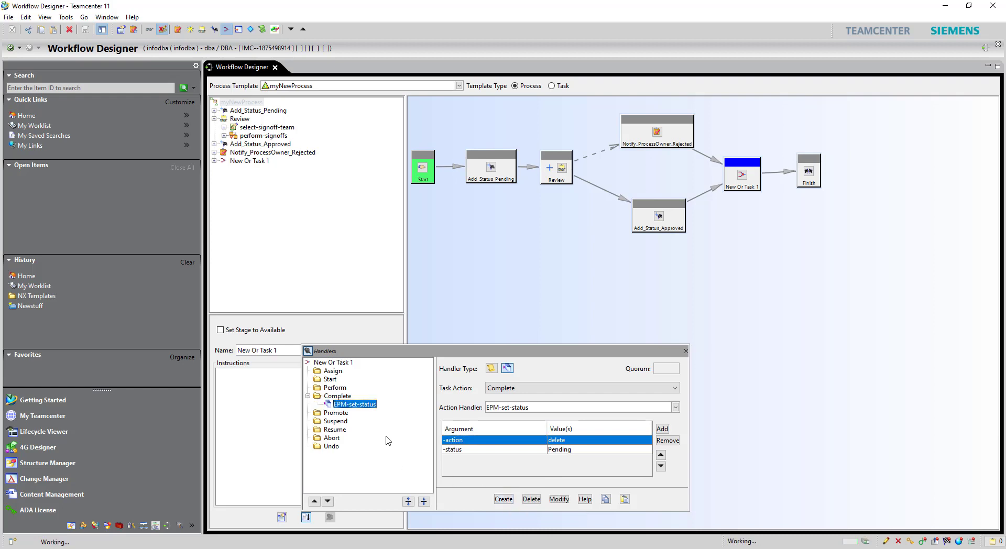
{"action": "left_click", "coordinate": [685, 351]}
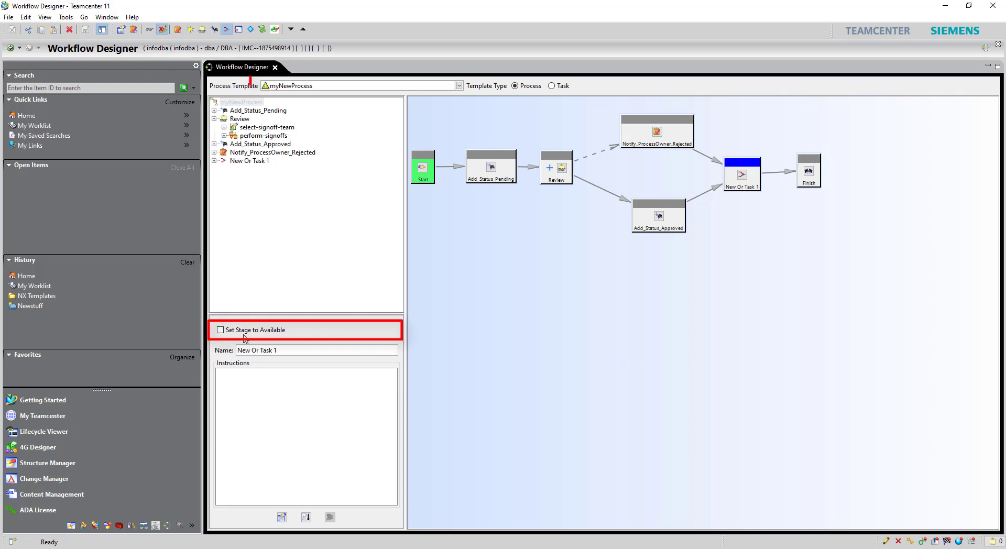
Step: Set the myNewProcess template stage to Available and confirm the stage change
{"action": "left_click", "coordinate": [255, 332]}
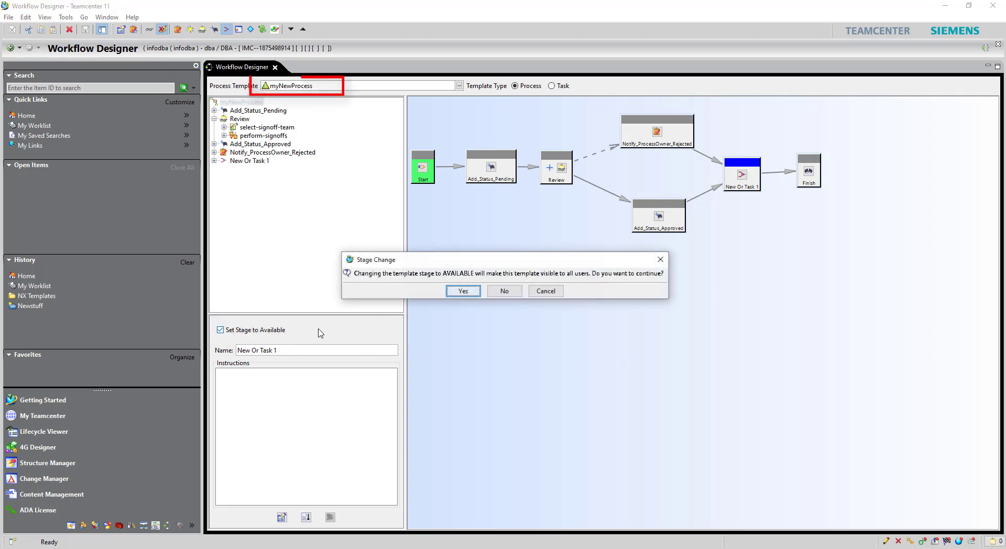
{"action": "left_click", "coordinate": [458, 292]}
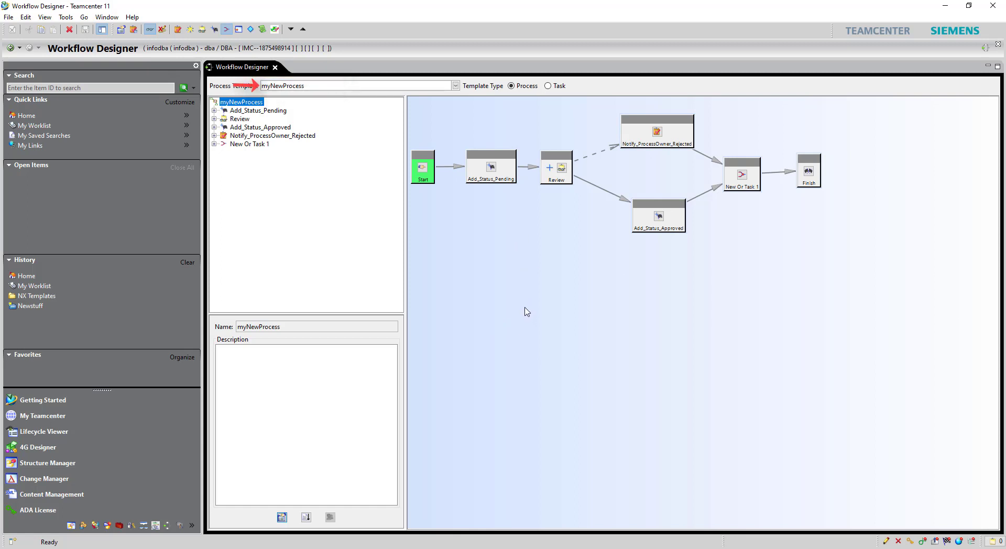
{"action": "right_click", "coordinate": [505, 304]}
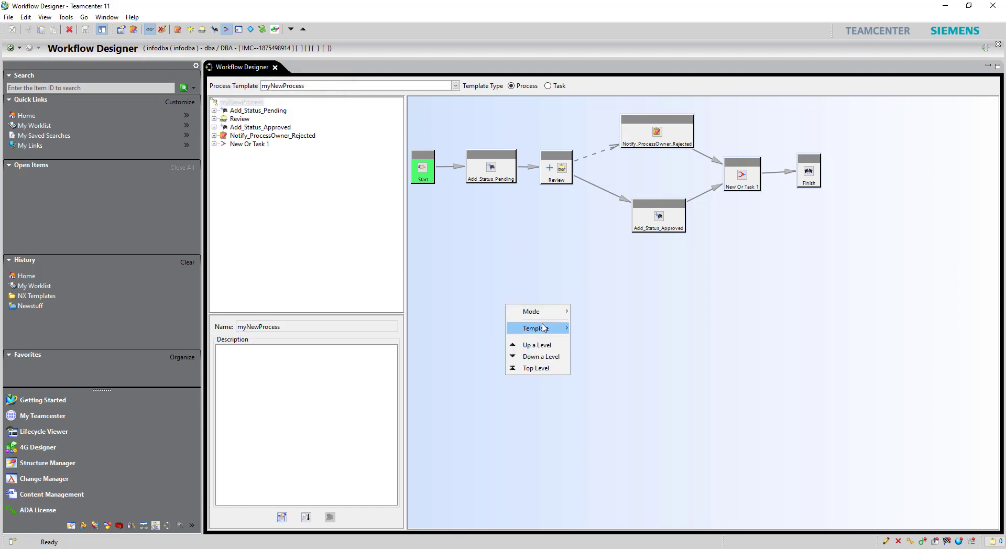
{"action": "mouse_move", "coordinate": [528, 311]}
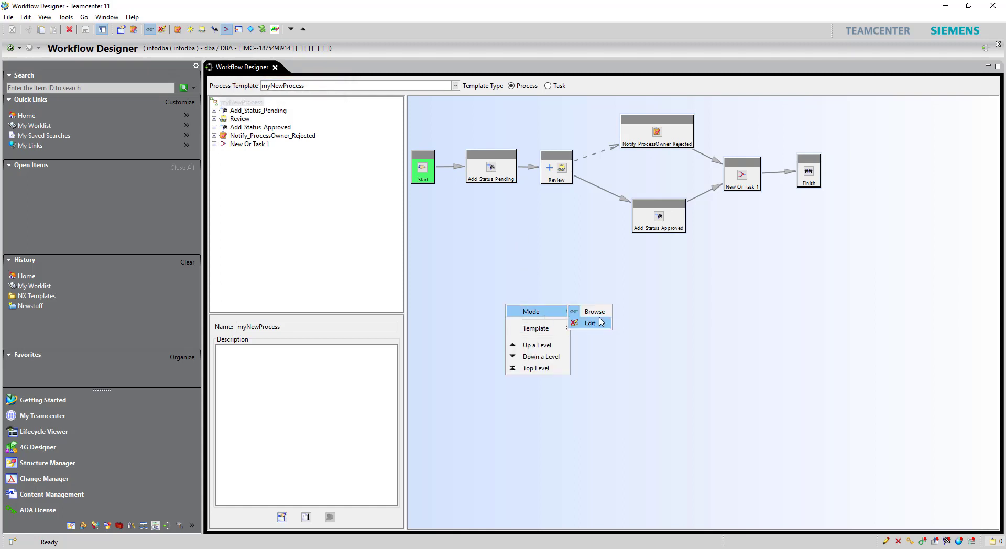